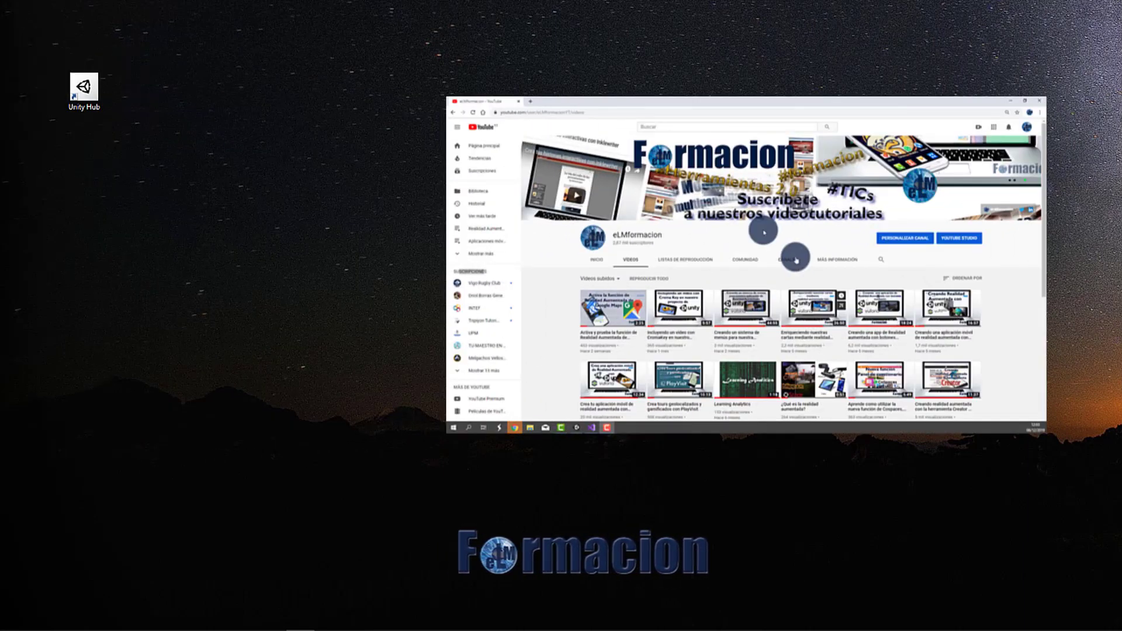
Launch Unity Hub and add an empty GameObject named 'Controlador GPS' to SampleScene
click(875, 340)
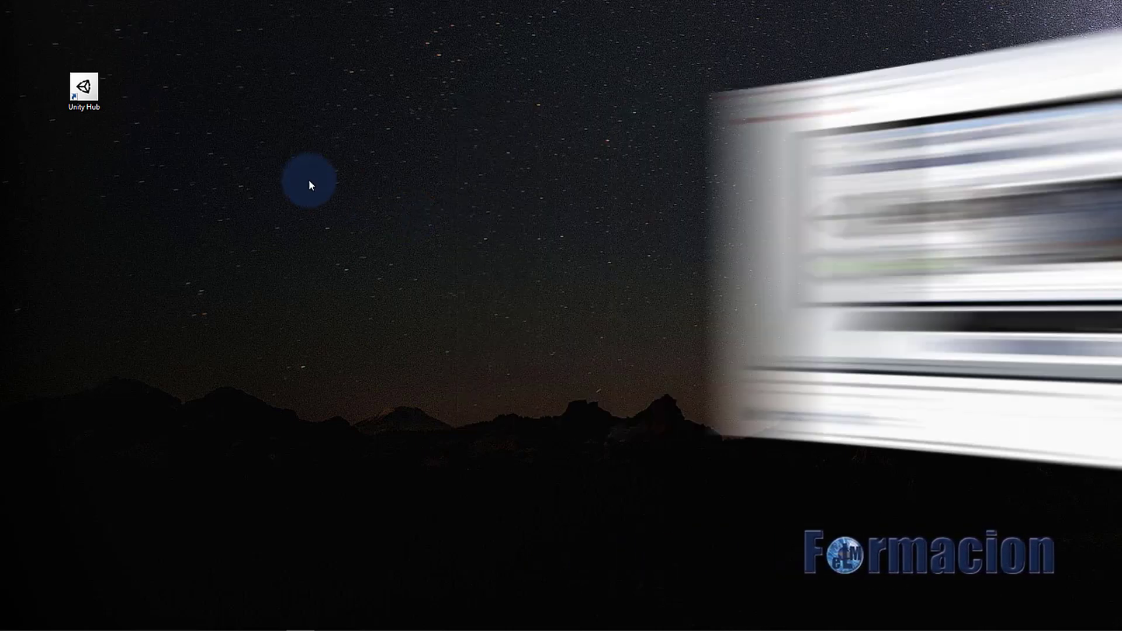
double_click(96, 87)
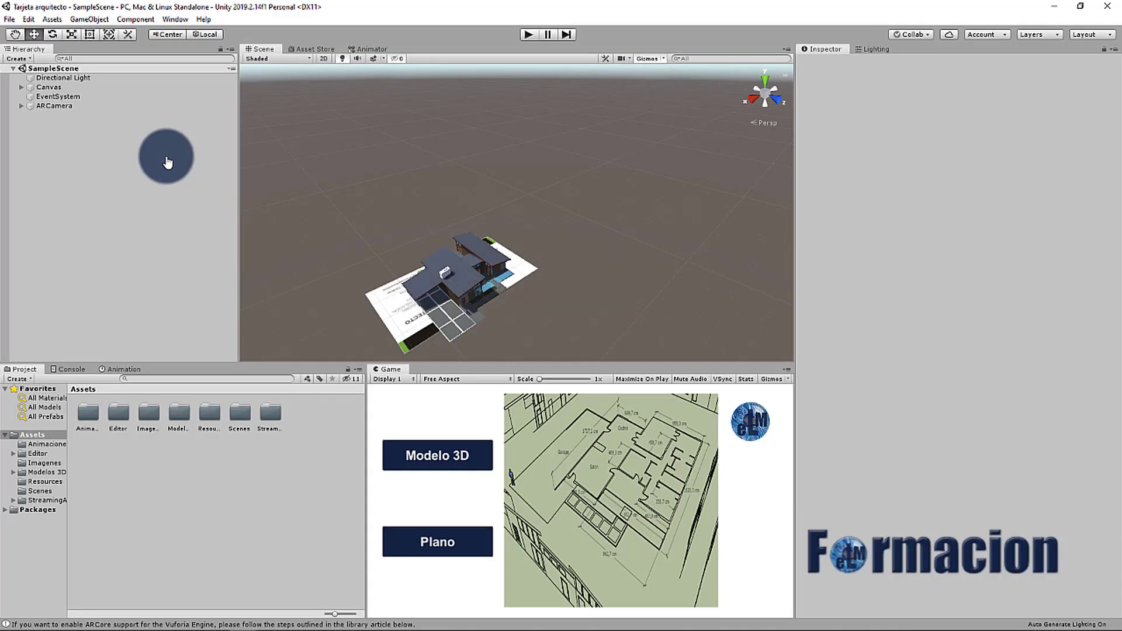
right_click(52, 141)
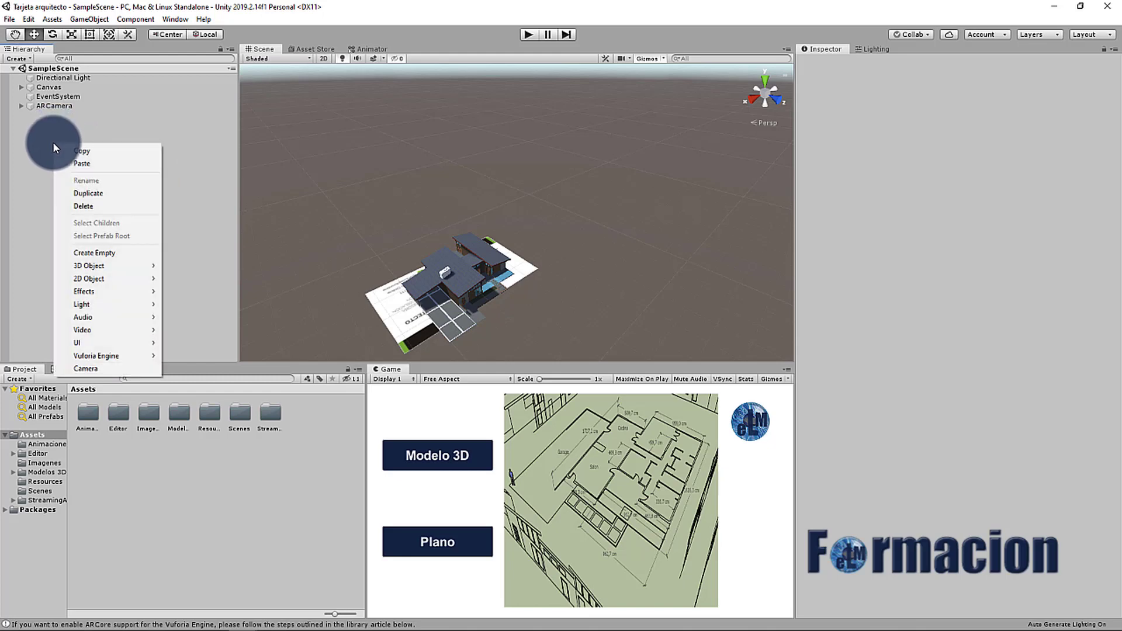
click(110, 251)
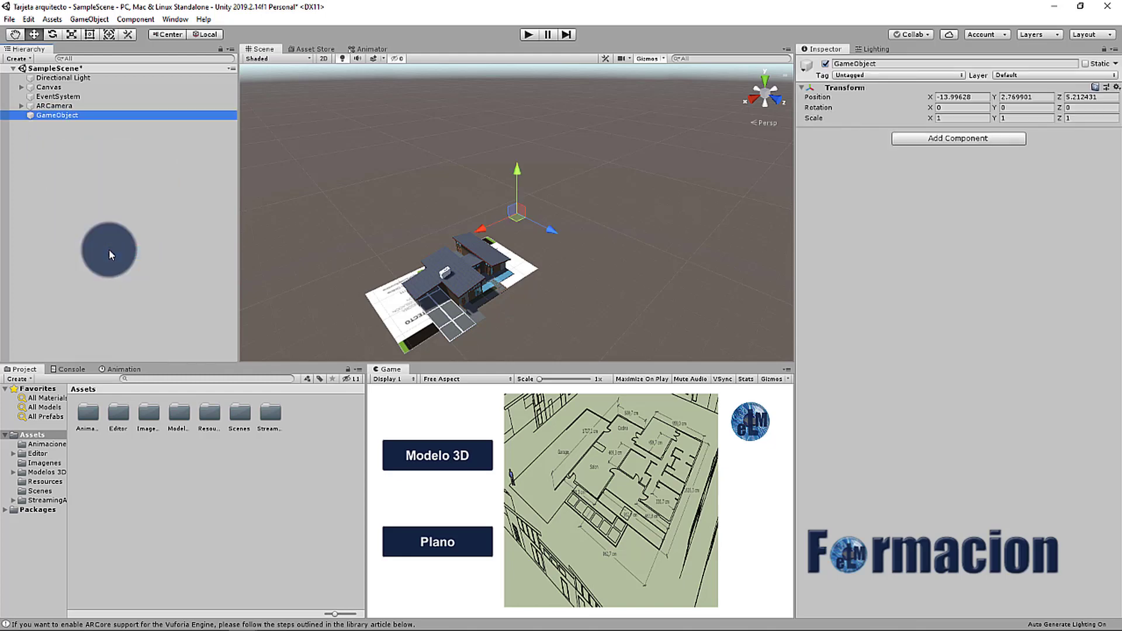
click(59, 115)
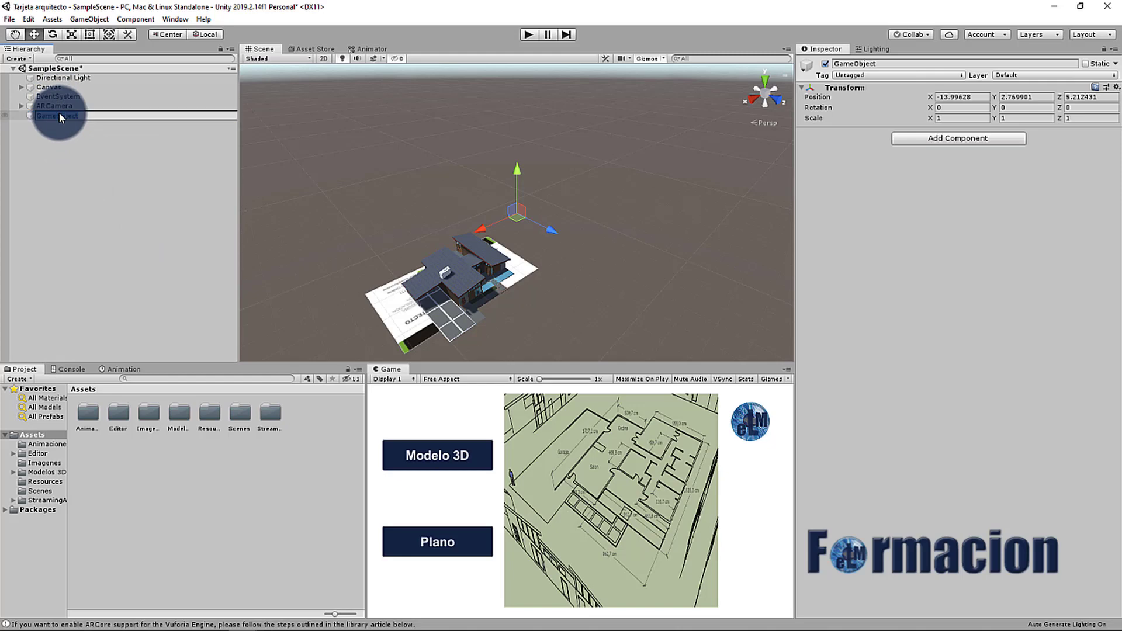
text(Controlador GPS)
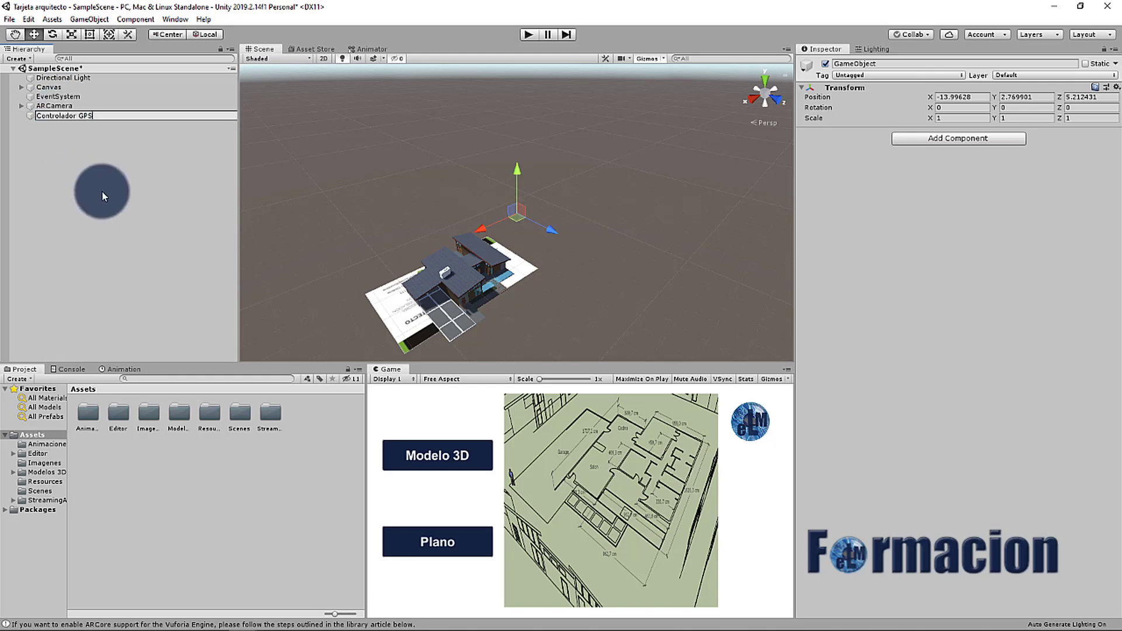
click(102, 196)
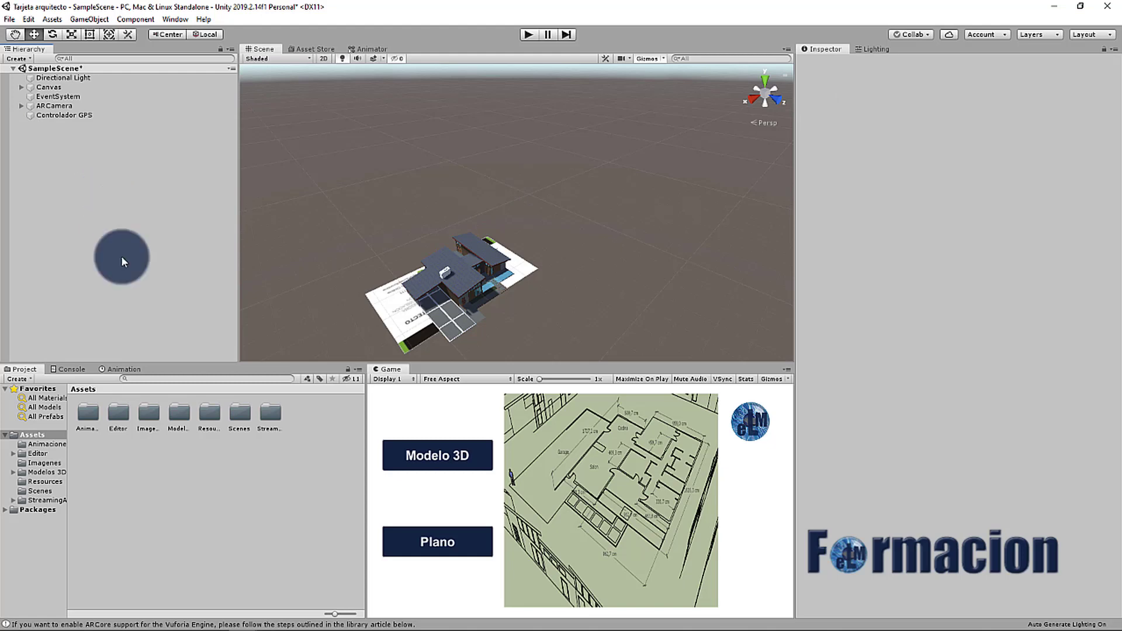
Create a Scripts folder in Assets and open it
right_click(121, 478)
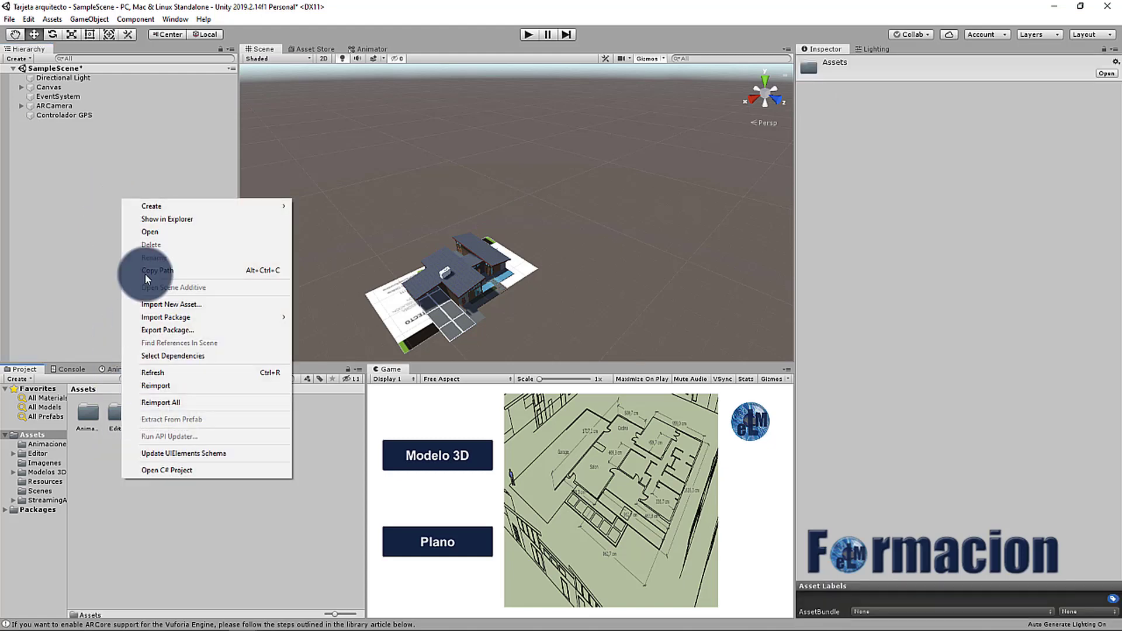
mouse_move(194, 206)
click(325, 179)
text(Script)
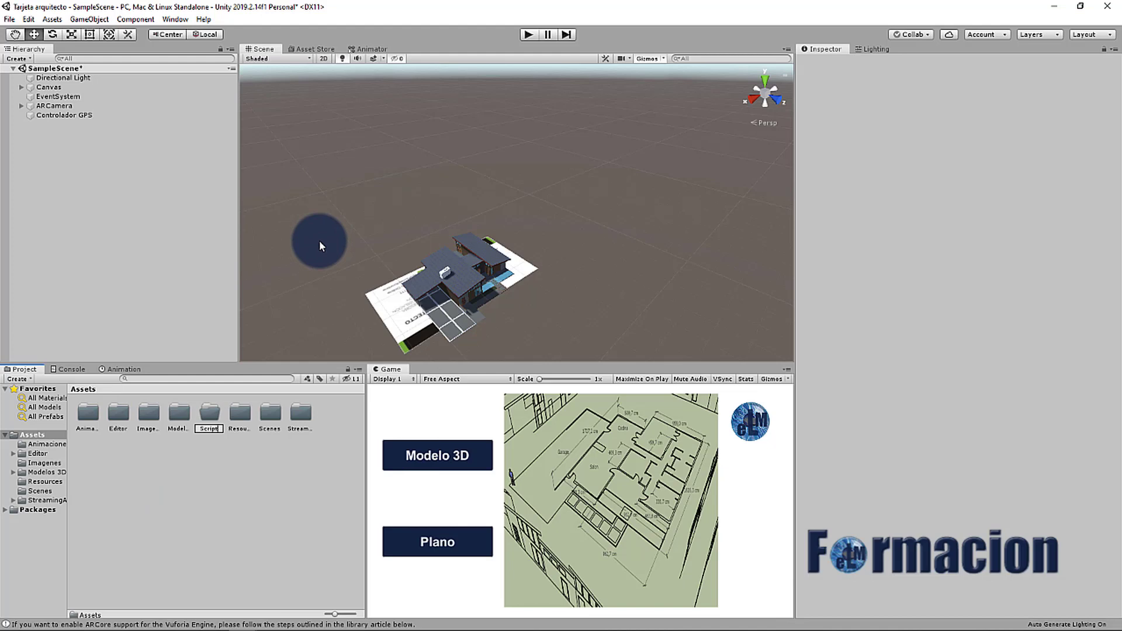
text(s)
key(Return)
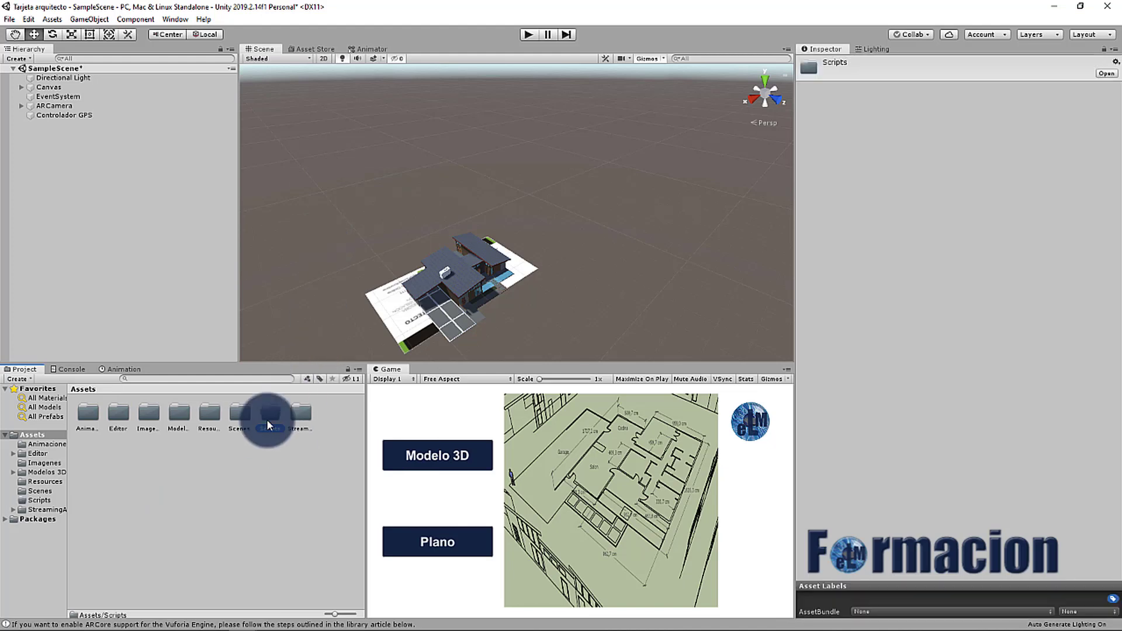
double_click(267, 419)
Create the ControladorGPS C# script and attach it to the Controlador GPS object
right_click(151, 429)
mouse_move(237, 161)
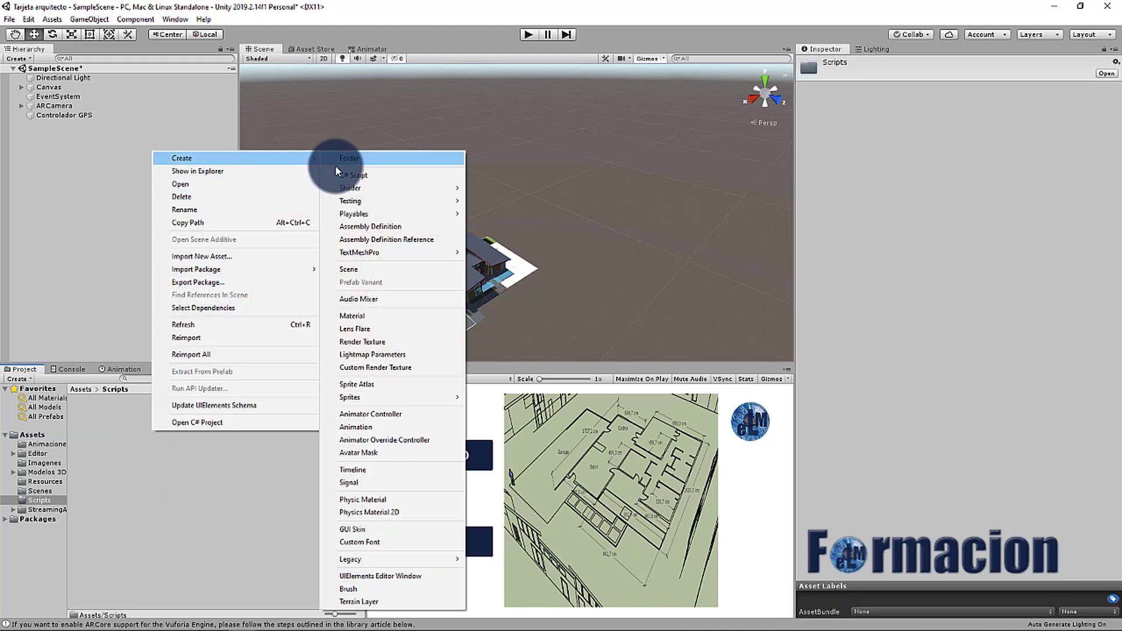
click(339, 174)
text(Controlador)
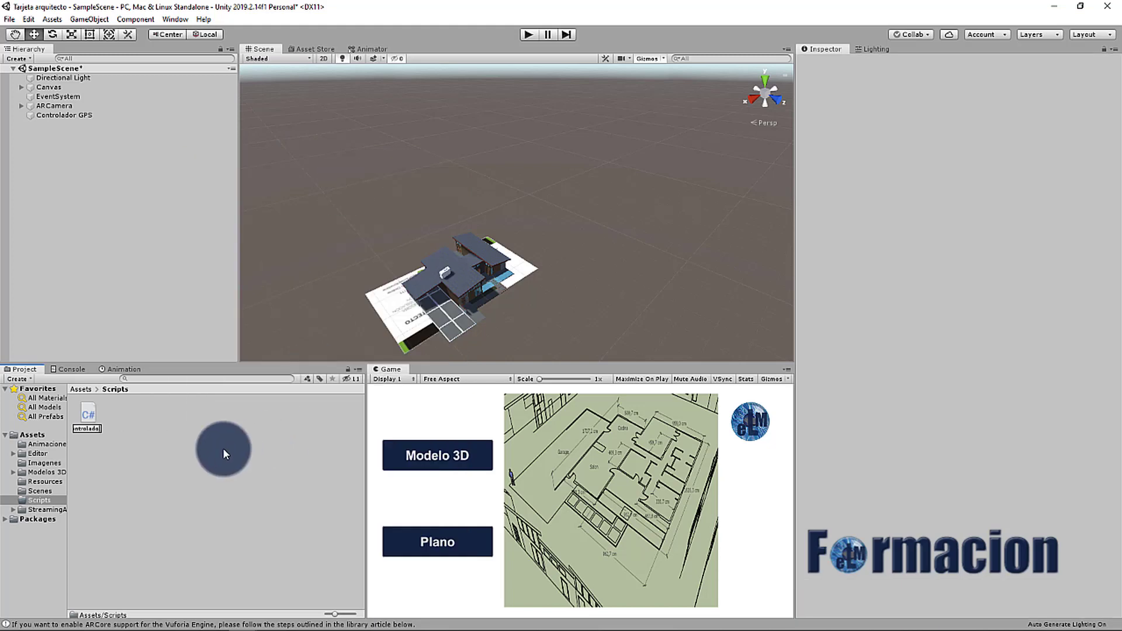
text(rGPS)
key(Return)
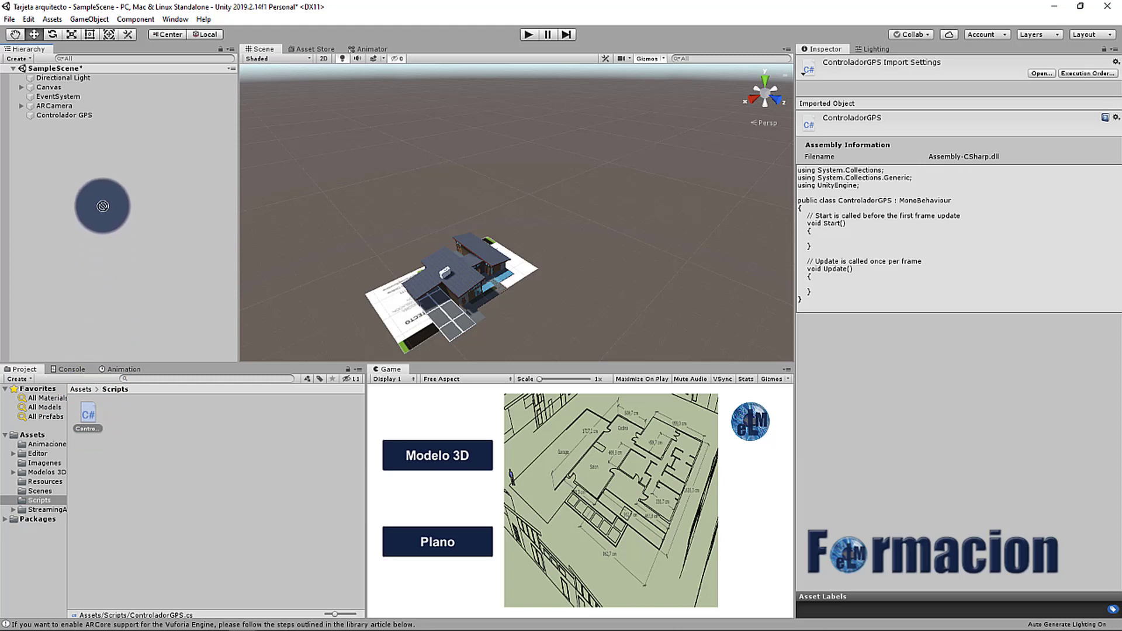
drag(102, 206, 82, 115)
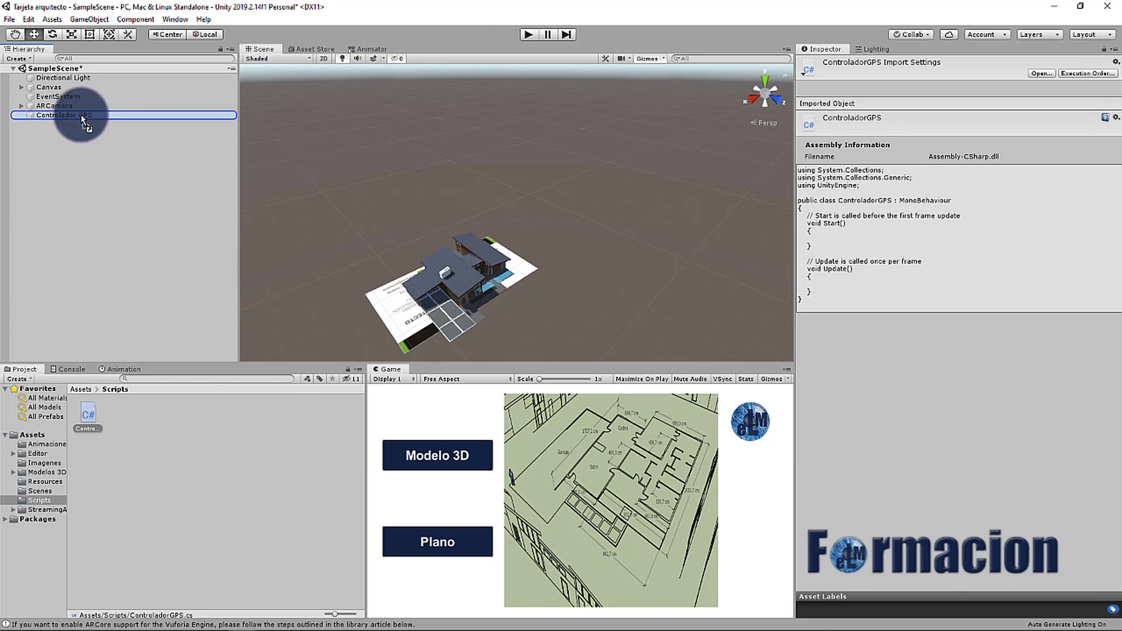
drag(80, 114, 81, 114)
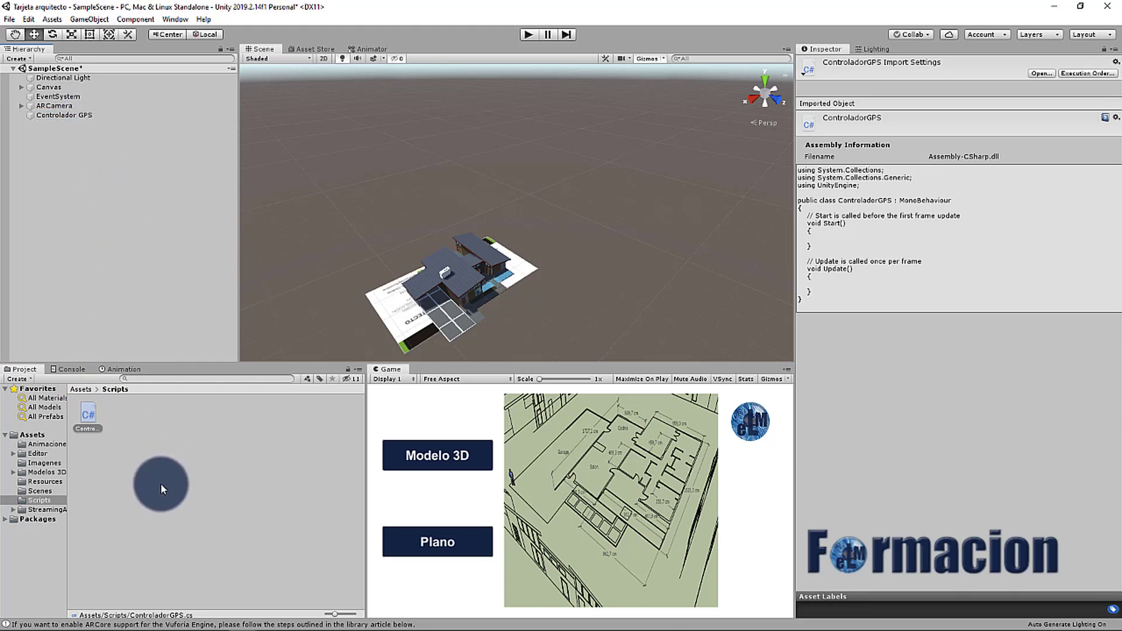
Open ControladorGPS in Visual Studio and declare public floats puntoLat and puntoLong
double_click(96, 416)
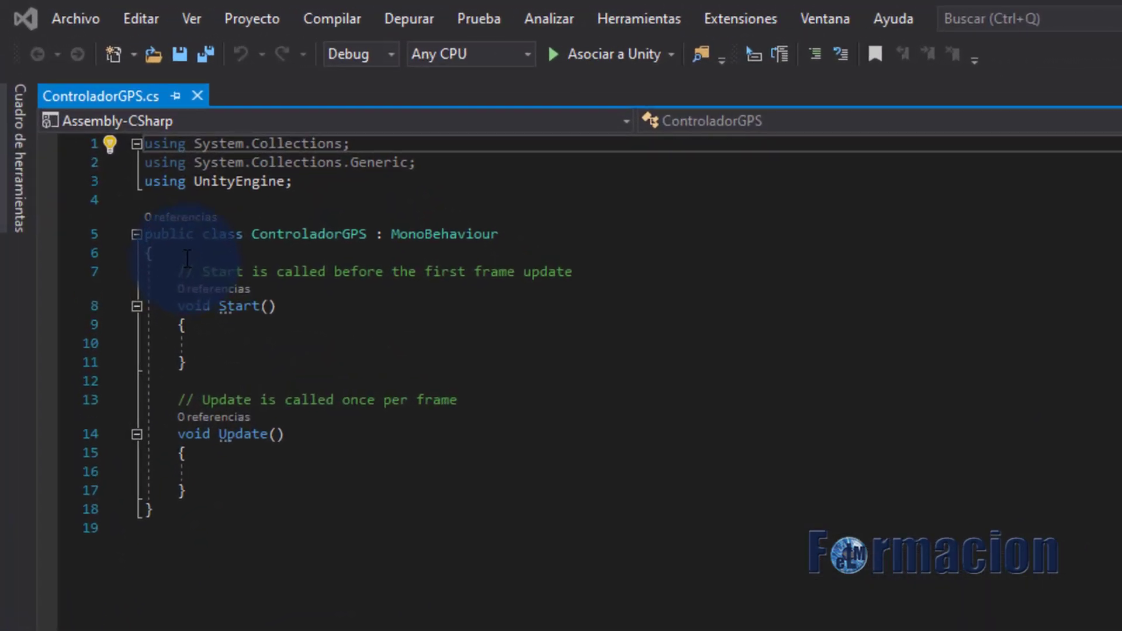
click(187, 258)
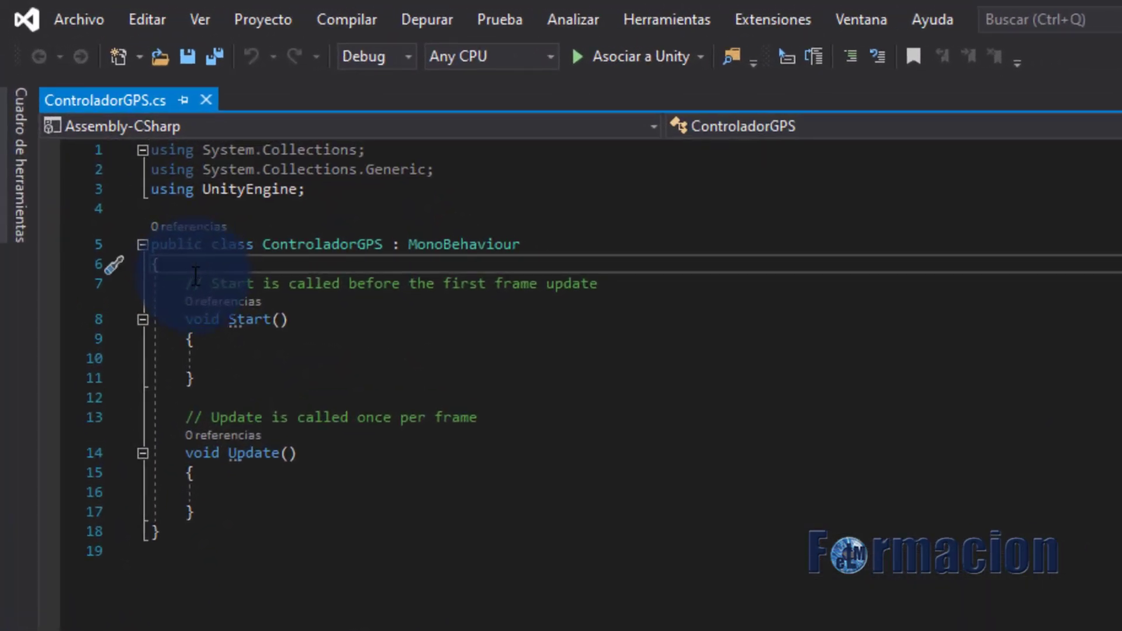
key(Return)
text(public f)
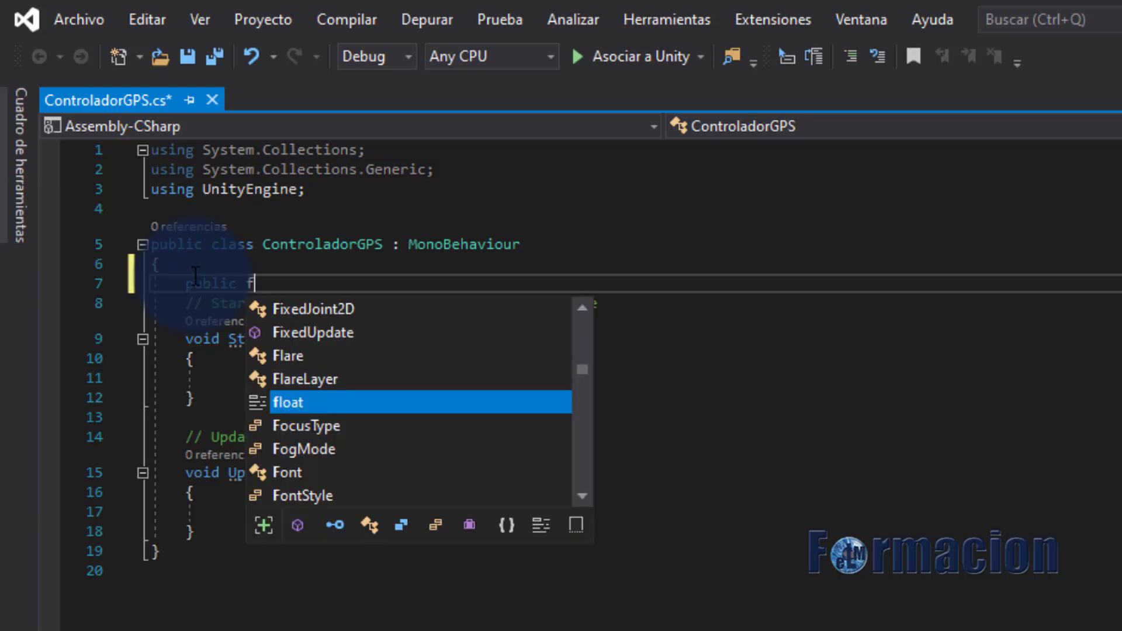
text(loat puntoLat;)
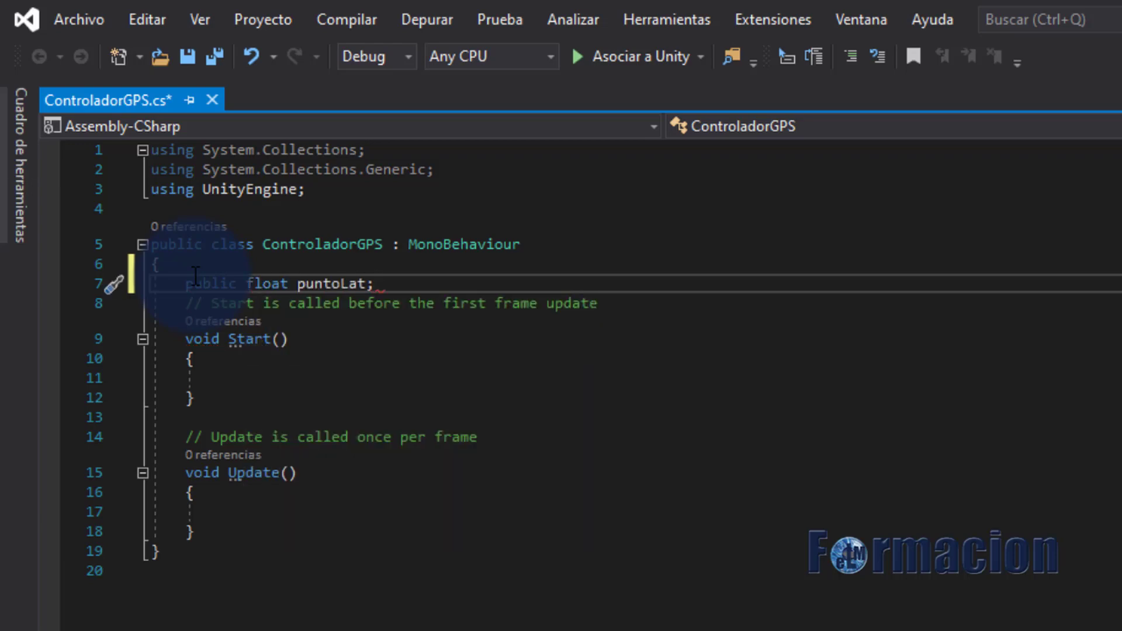
key(Return)
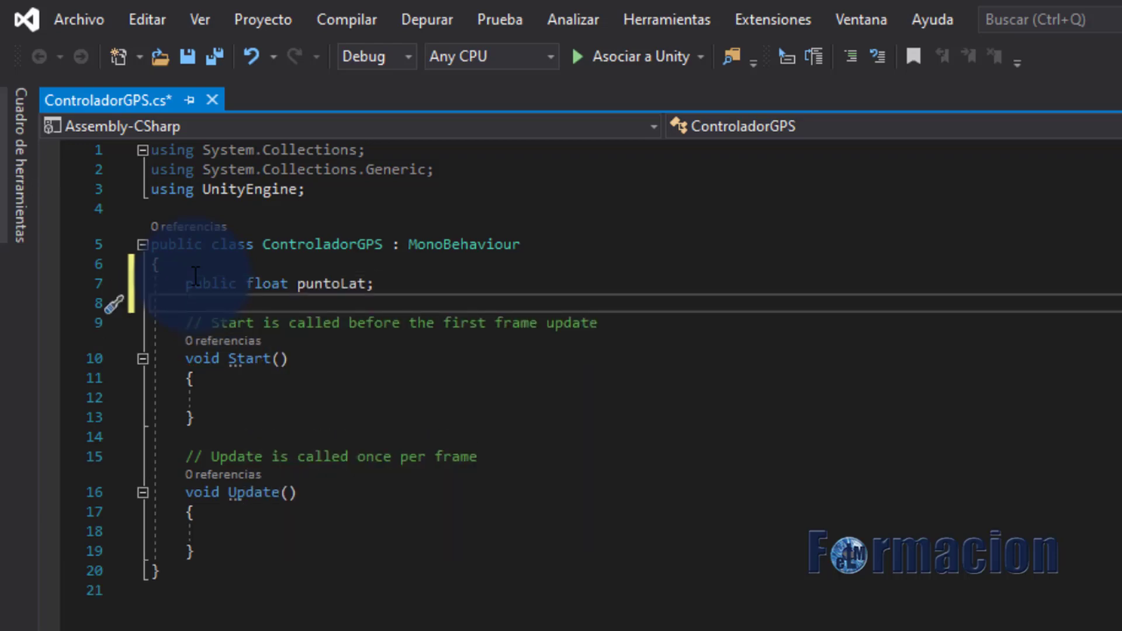
text(public floa)
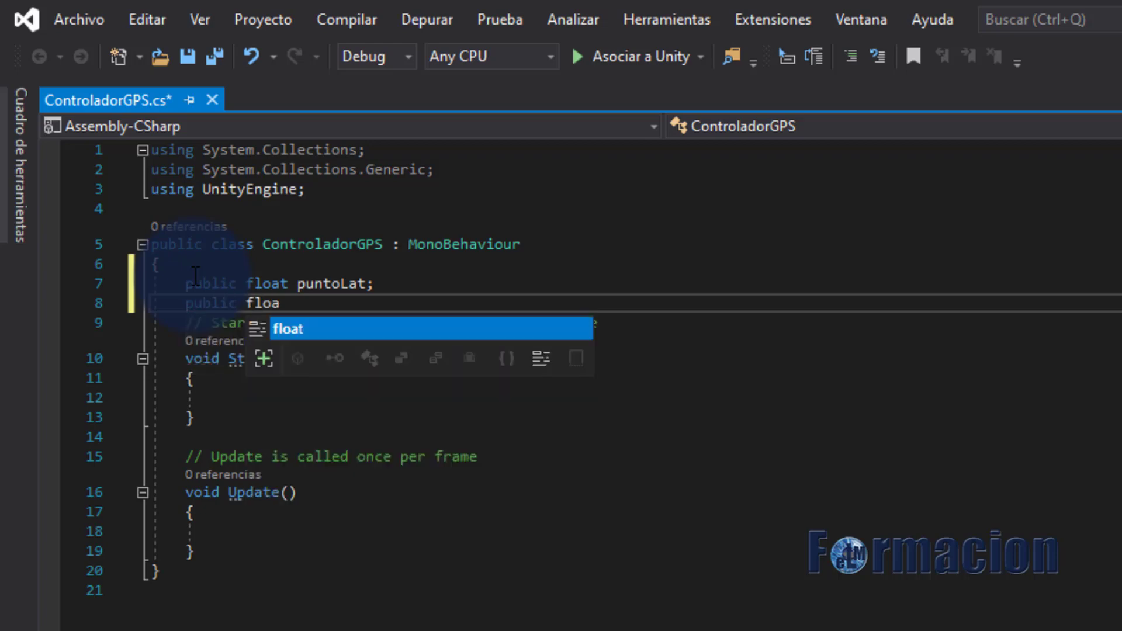
text(t puntoLong;)
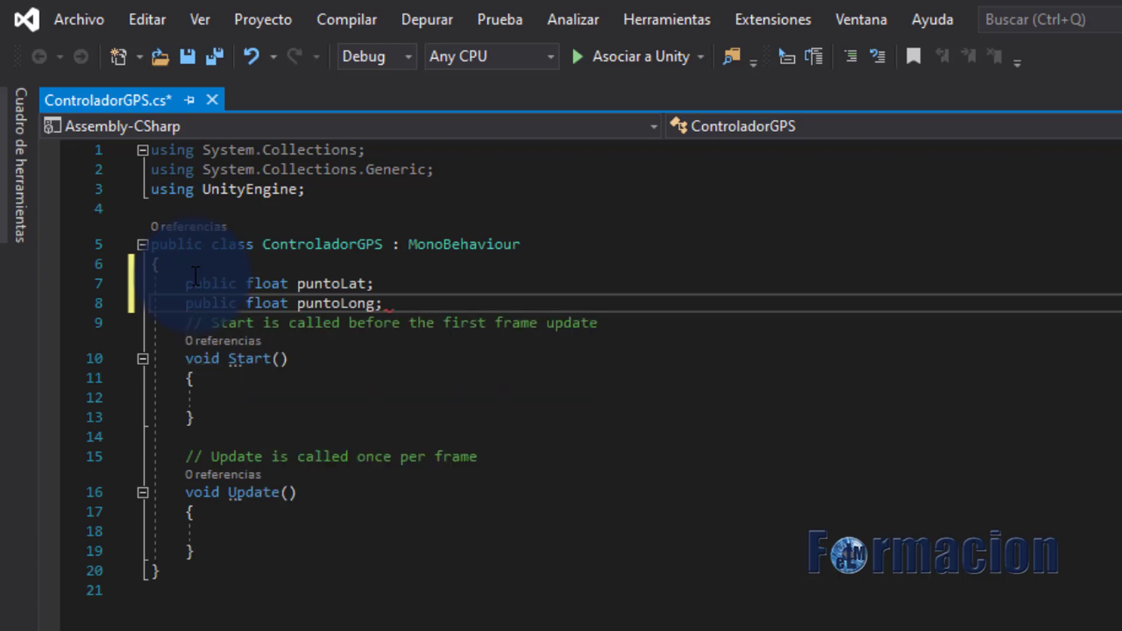
key(Return)
Add floats actualLat and actualLong and public static float distancia, followed by blank lines
text(f)
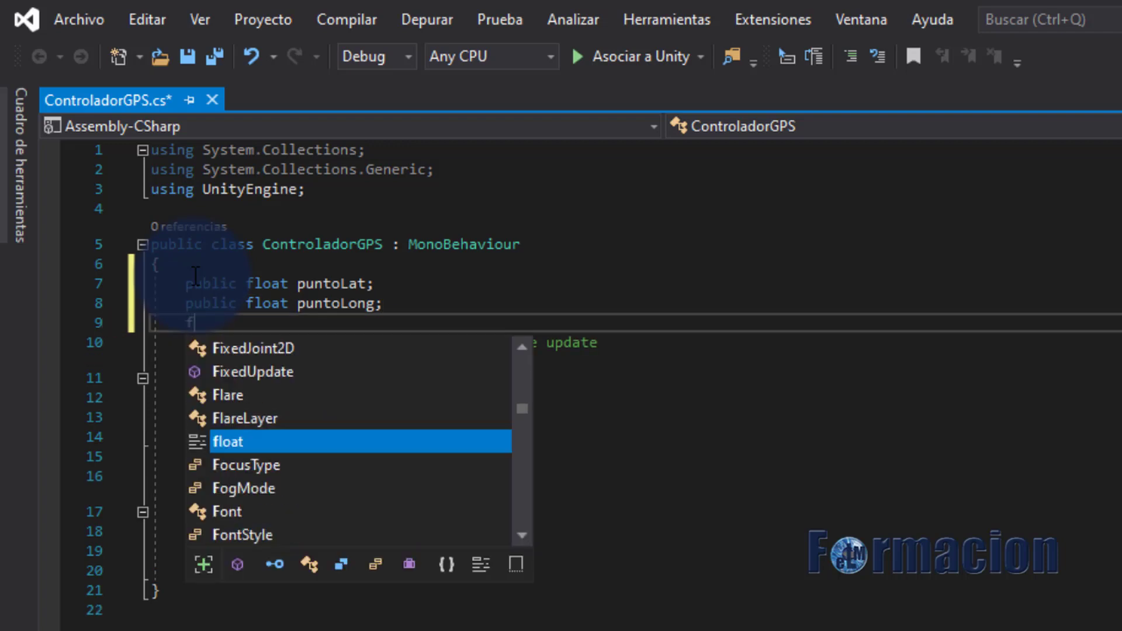
text(loat actualLat;)
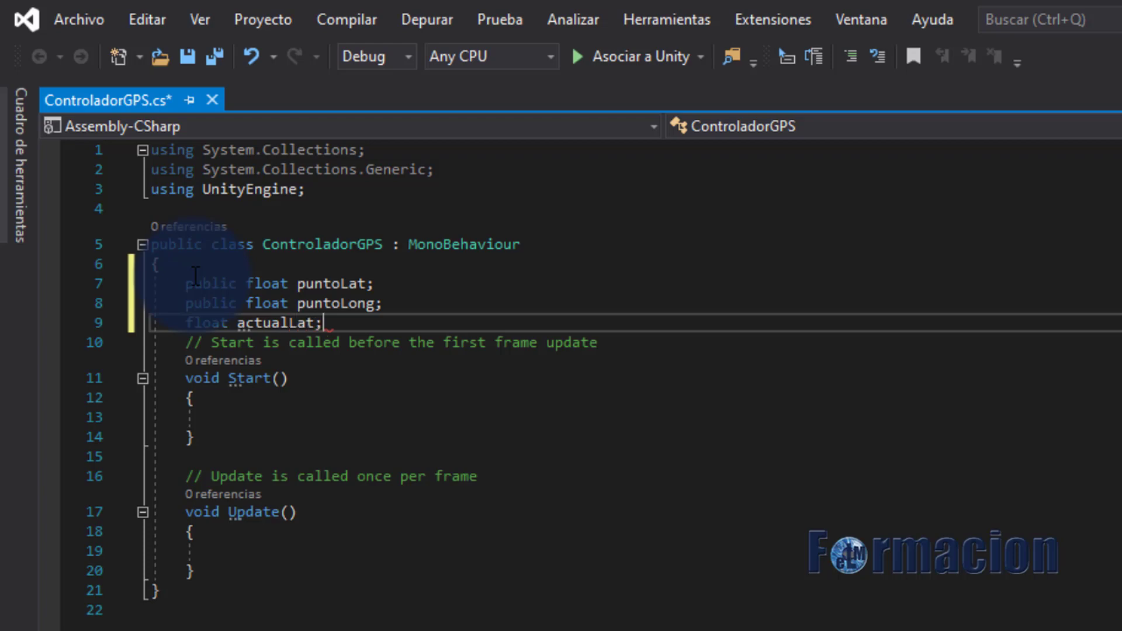
key(Return)
text(float)
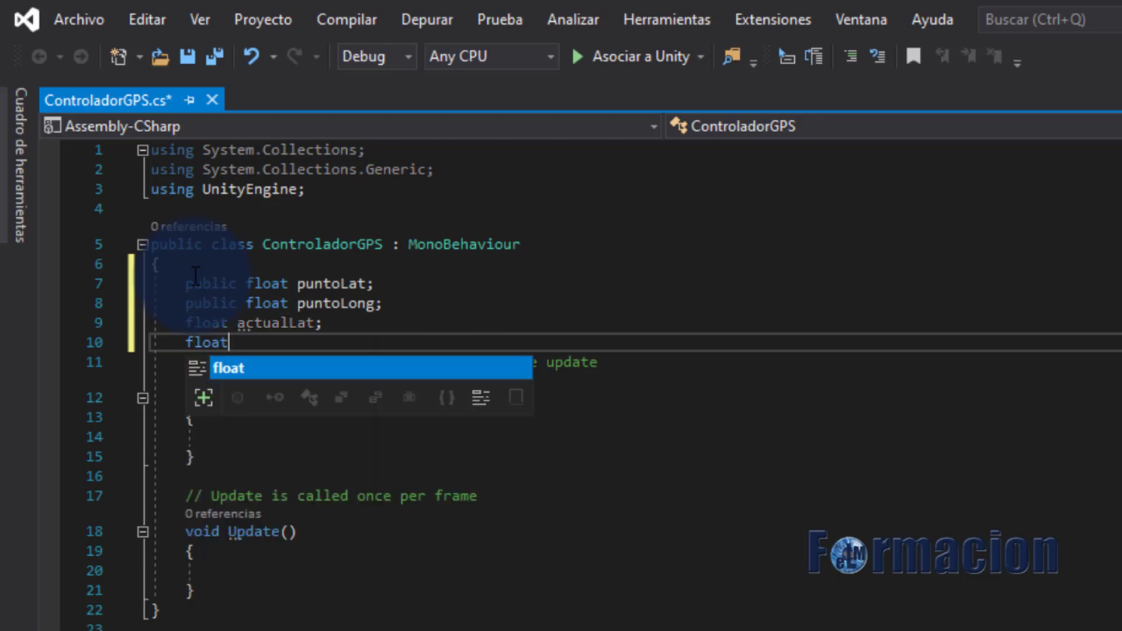
text( actualLong;)
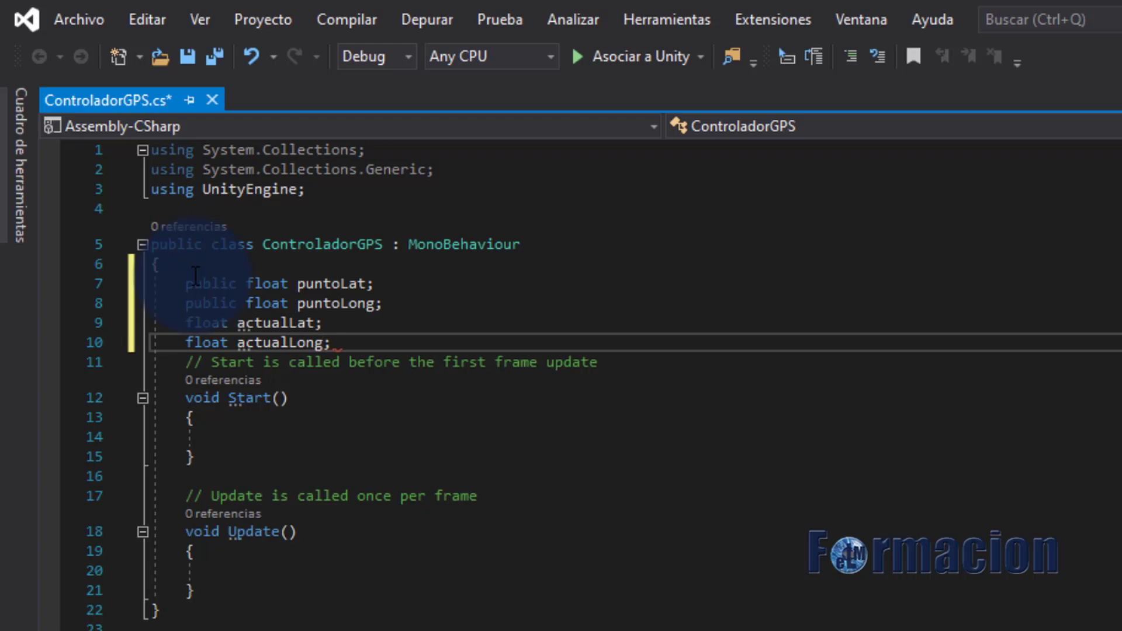
key(Return)
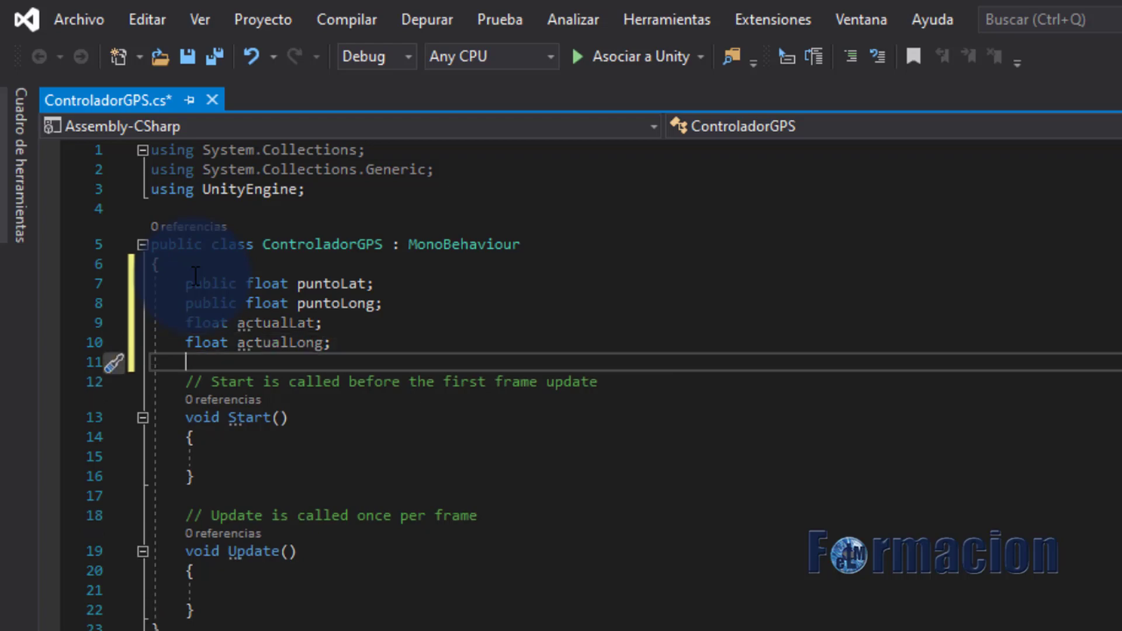
text(public )
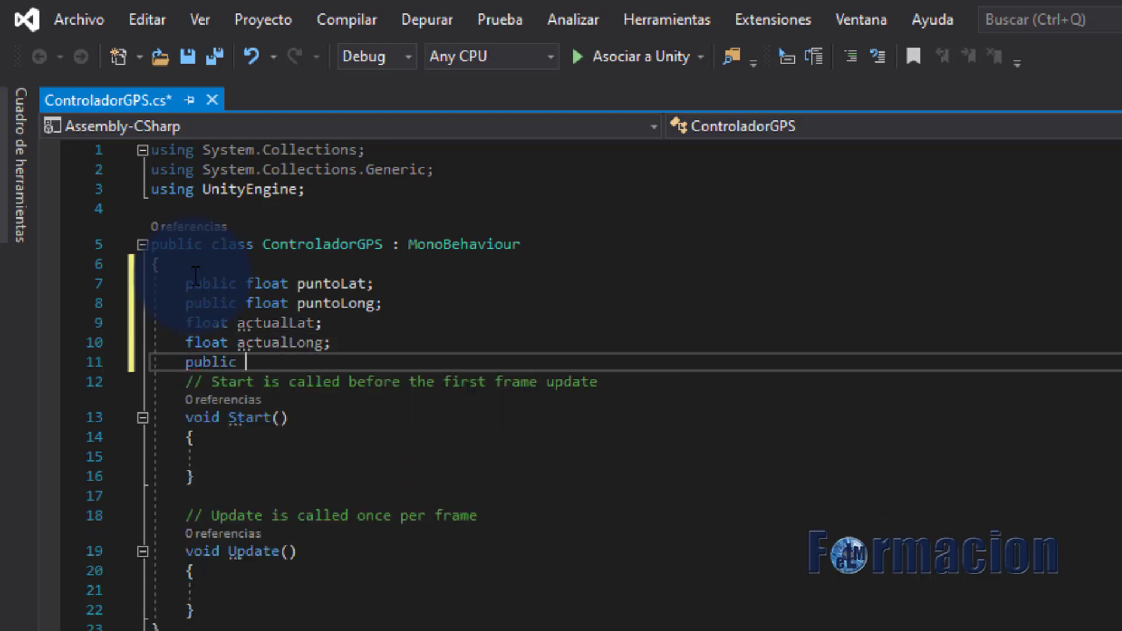
text(static fl)
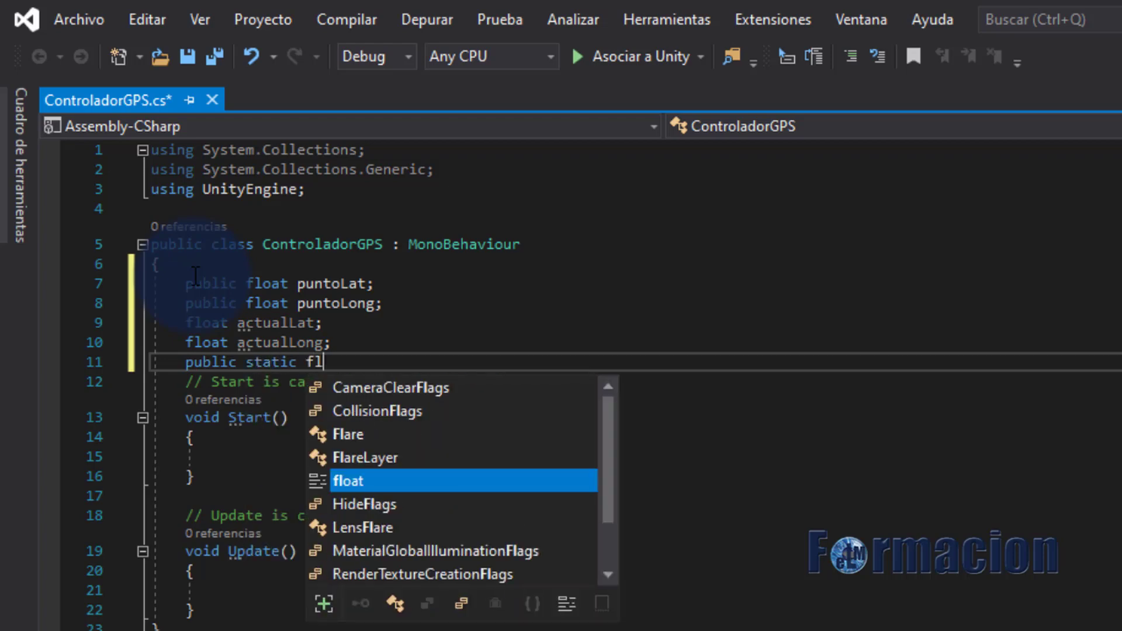
text(oat distancia;)
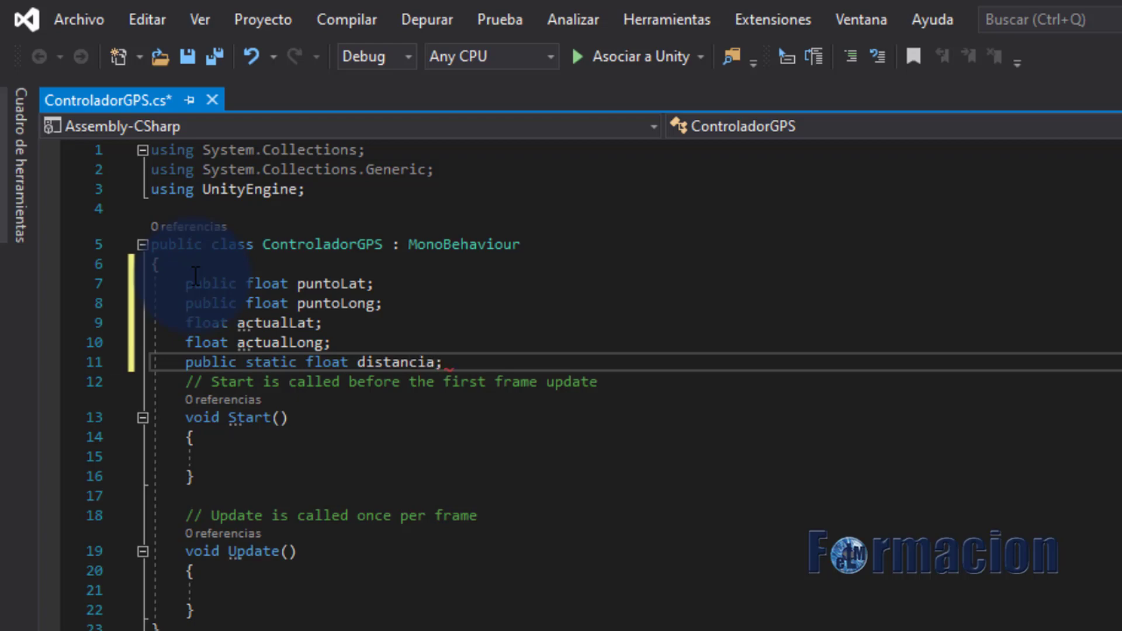
key(Return)
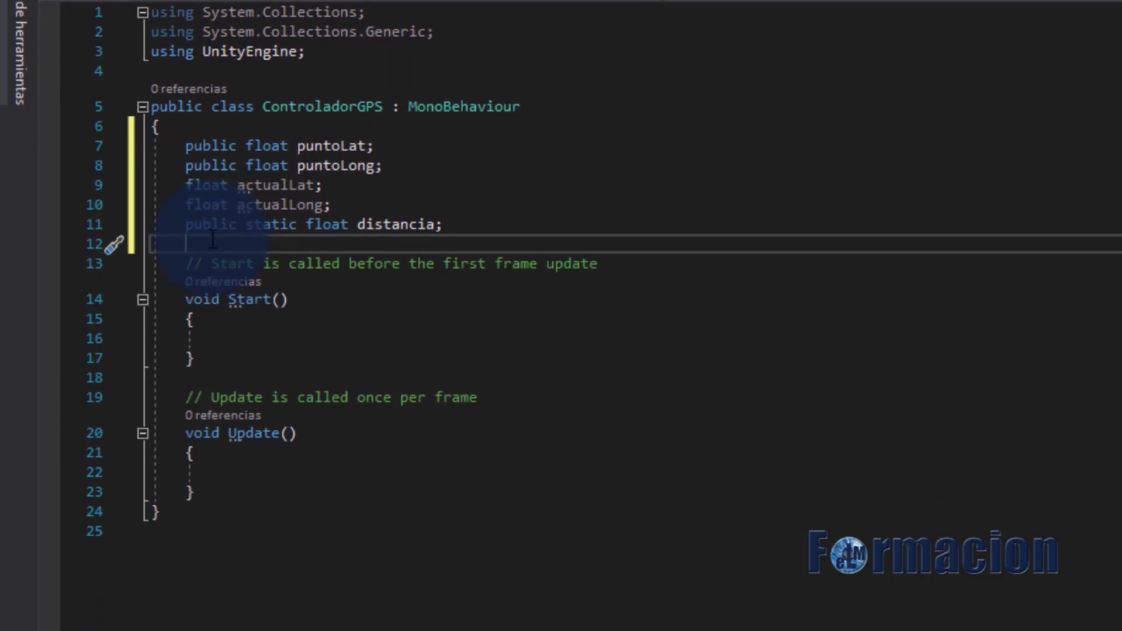
key(Return)
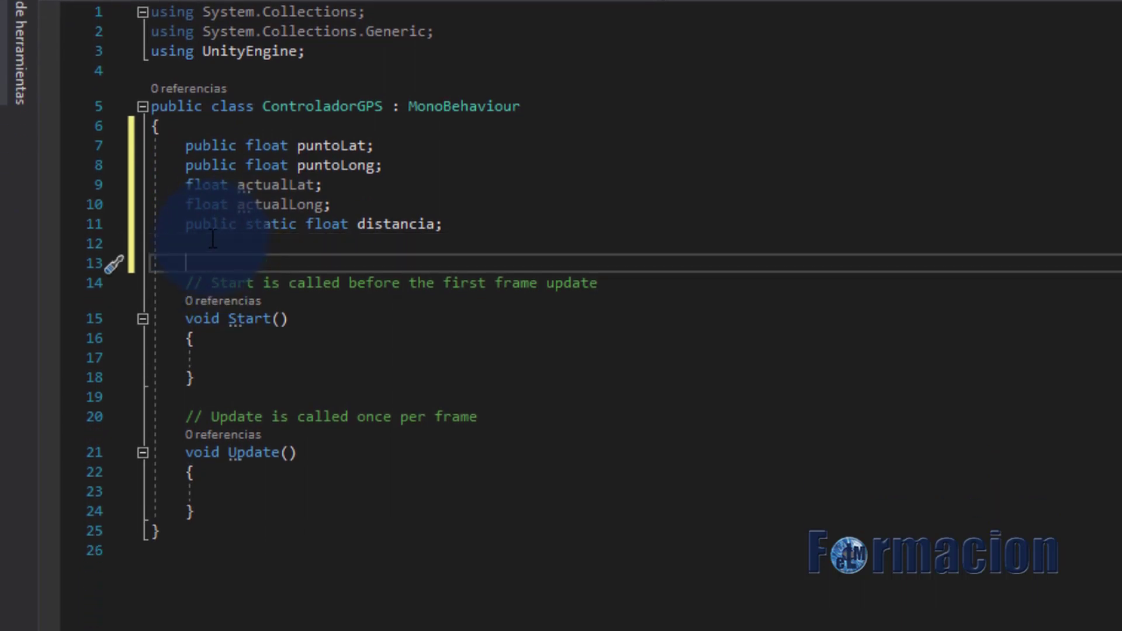
Paste the FormulaHaversine function and add Input.location.Start(); inside Start()
text(float FormulaHaversine(float lat1, float long1, float lat2, float long2)     {         float earthRad = 6371000;         float lRad1 = lat1 * Mathf.Deg2Rad;         float lRad2 = lat2 * Mathf.Deg2Rad;         float dLat = (lat2 - lat1) * Mathf.Deg2Rad;         float dLong = (long2 - long1) * Mathf.Deg2Rad;         float a = Mathf.Sin(dLat / 2.0f) * Mathf.Sin(dLat / 2.0f) +                   Mathf.Cos(lRad1) * Mathf.Cos(lRad2) *                   Mathf.Sin(dLong / 2.0f) * Mathf.Sin(dLong / 2.0f);         float c = 2 * Mathf.Atan2(Mathf.Sqrt(a), Mathf.Sqrt(1 - a));         return earthRad * c; //en metros     })
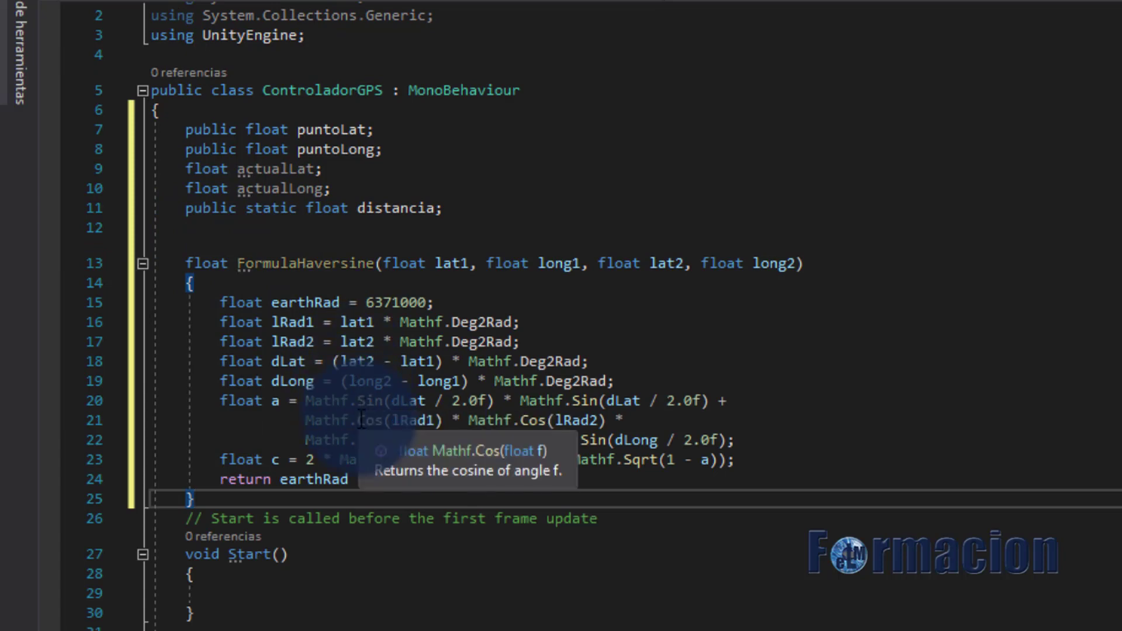
key(Return)
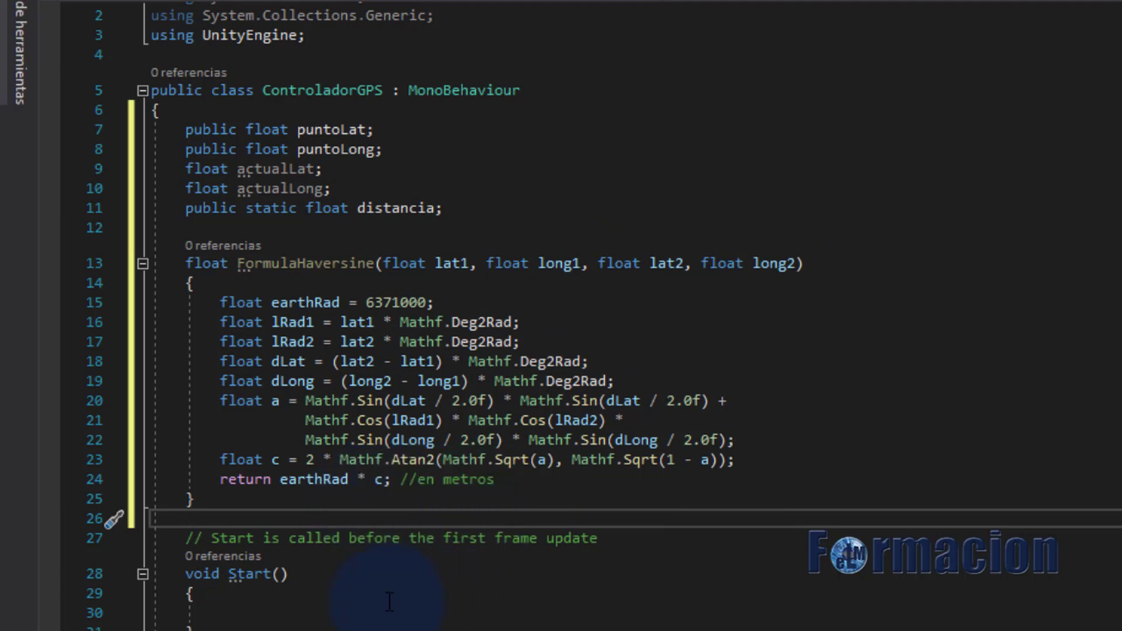
click(292, 611)
scroll(280, 497, down, 3)
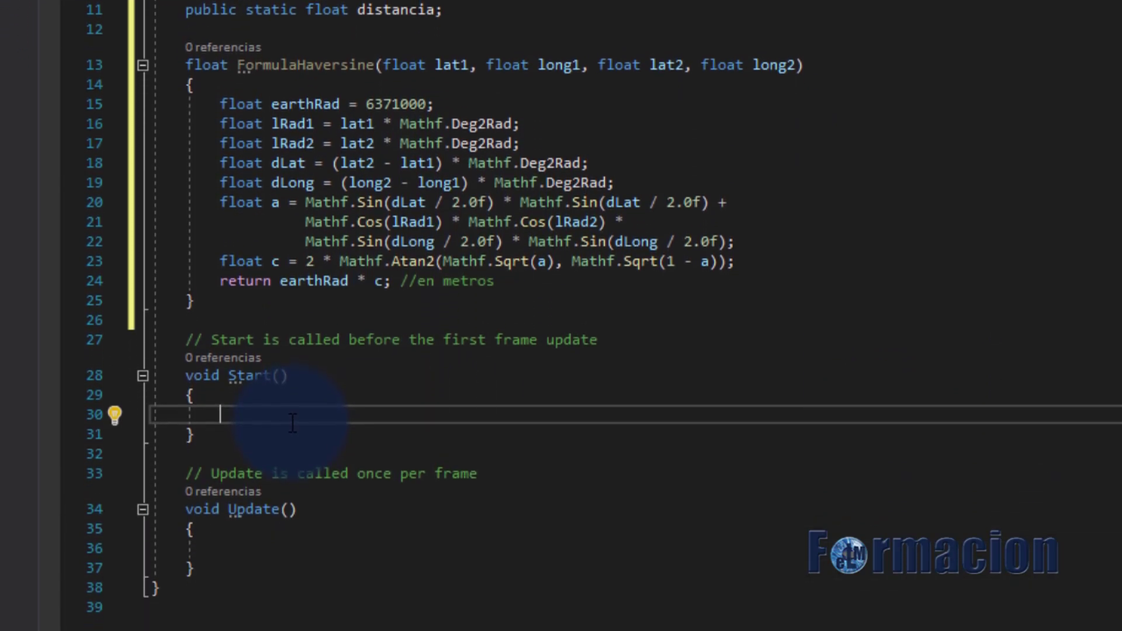
text(Inpu)
key(Tab)
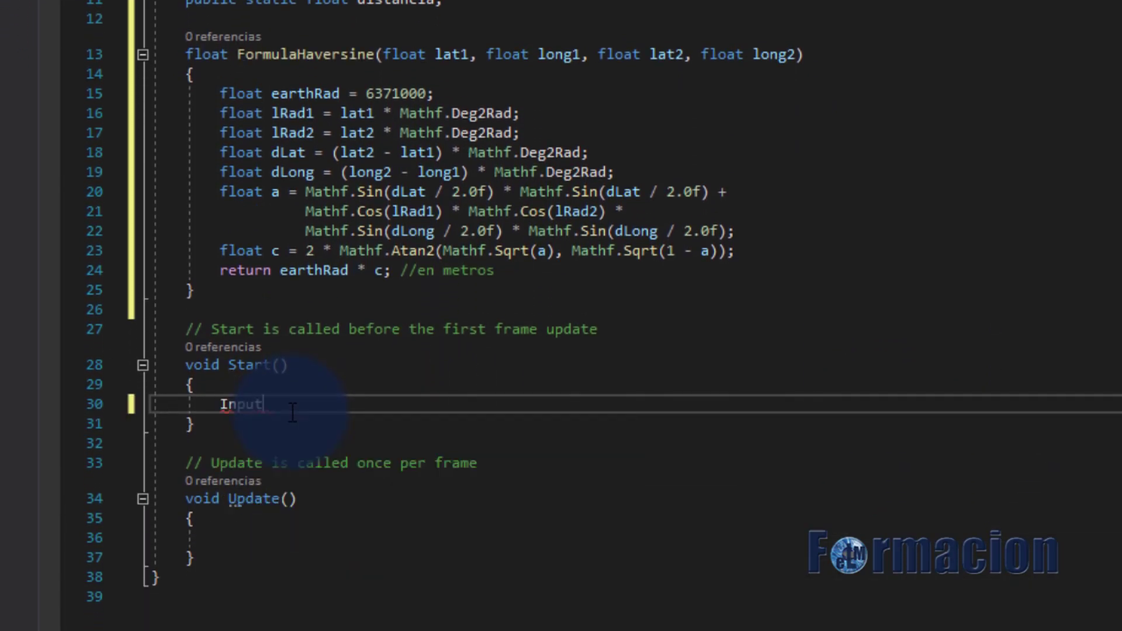
text(.lo)
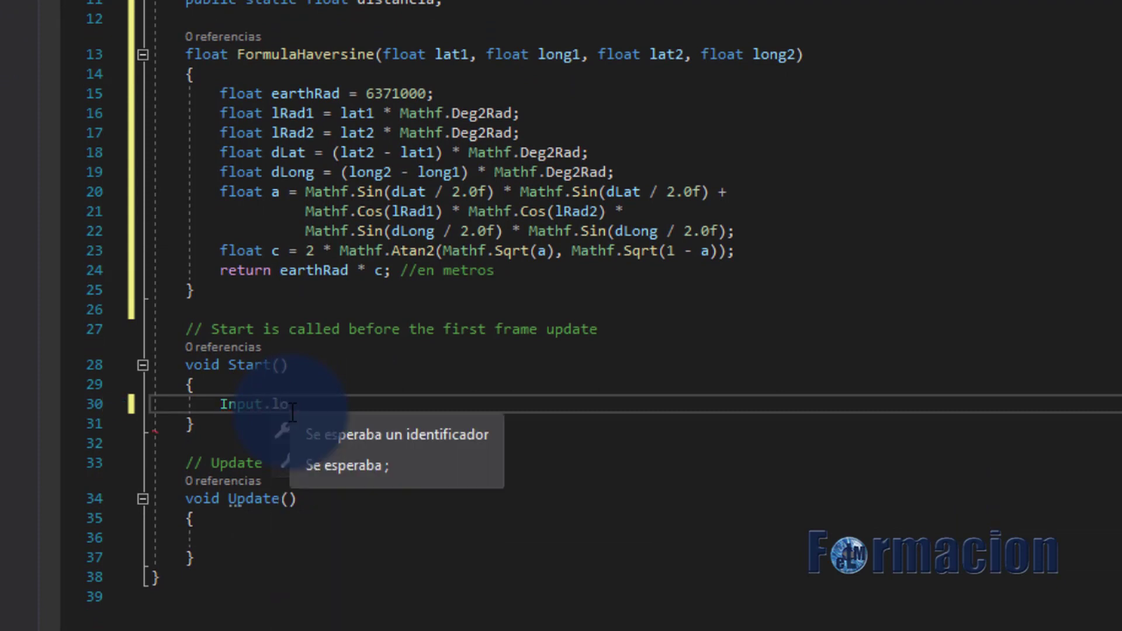
text(cation.Sta)
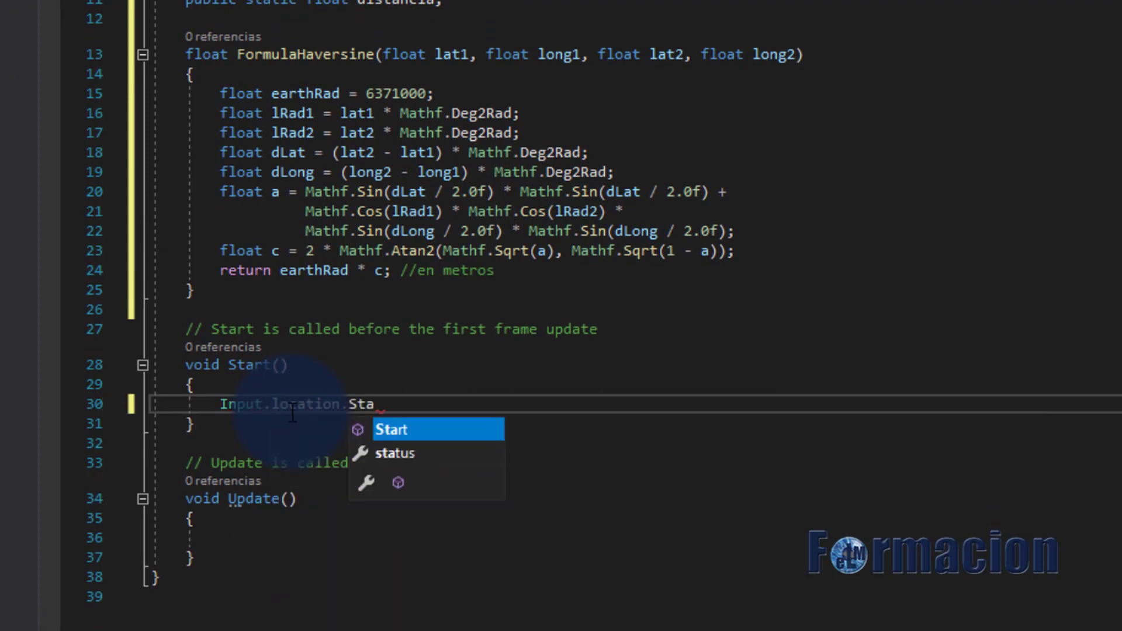
key(Tab)
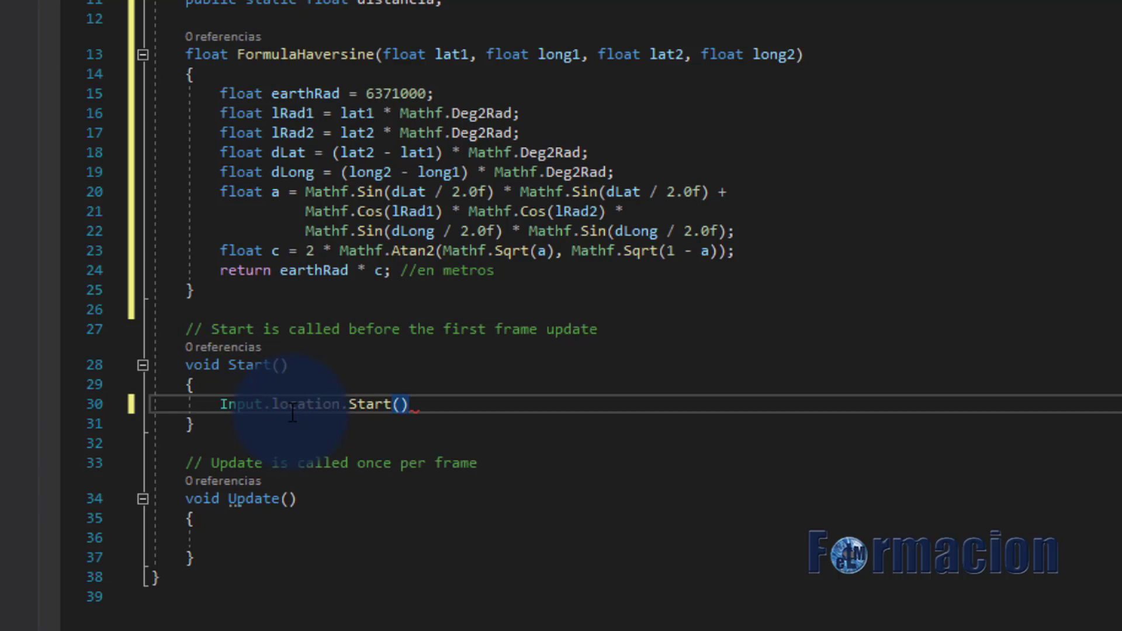
text(;)
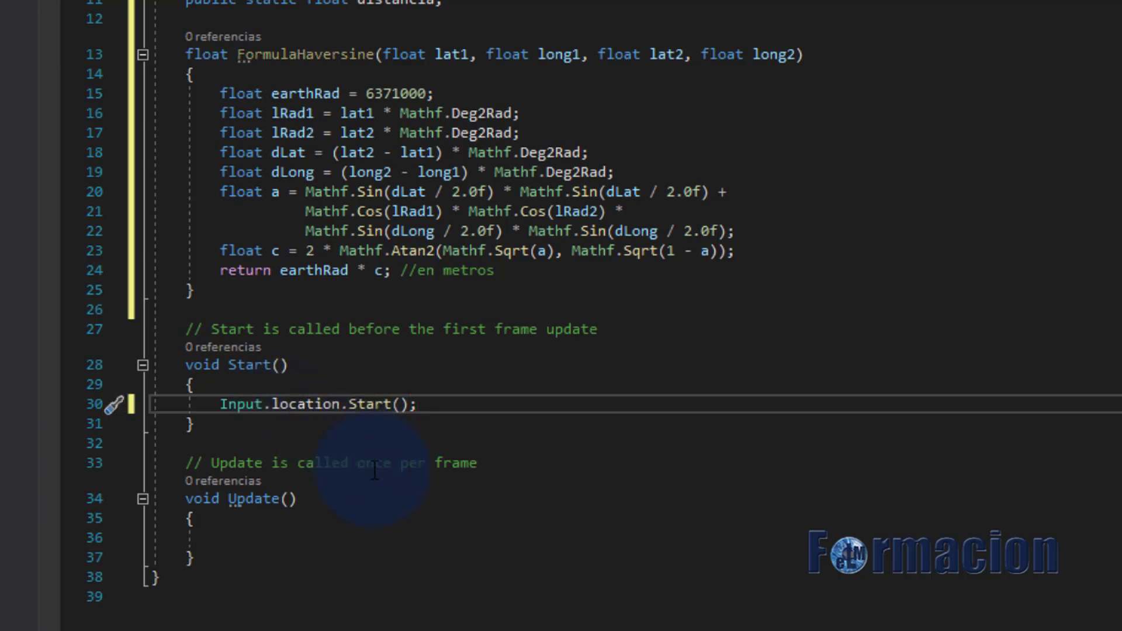
click(258, 518)
In Update, set actualLat to Input.location.lastData.latitude
scroll(268, 375, down, 3)
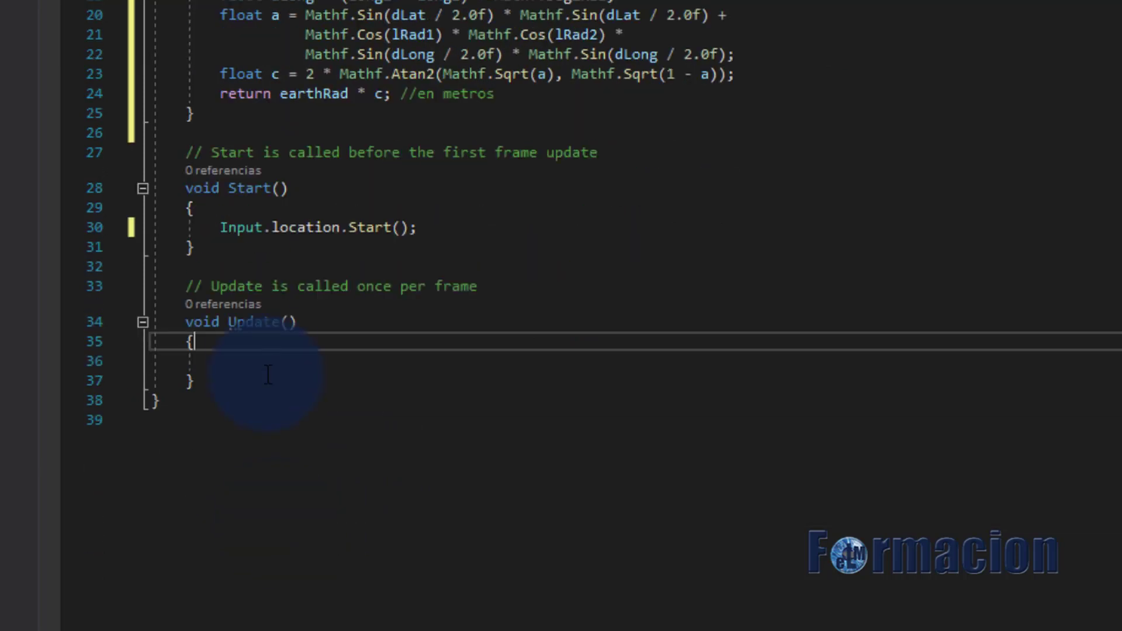
click(264, 361)
text(sc)
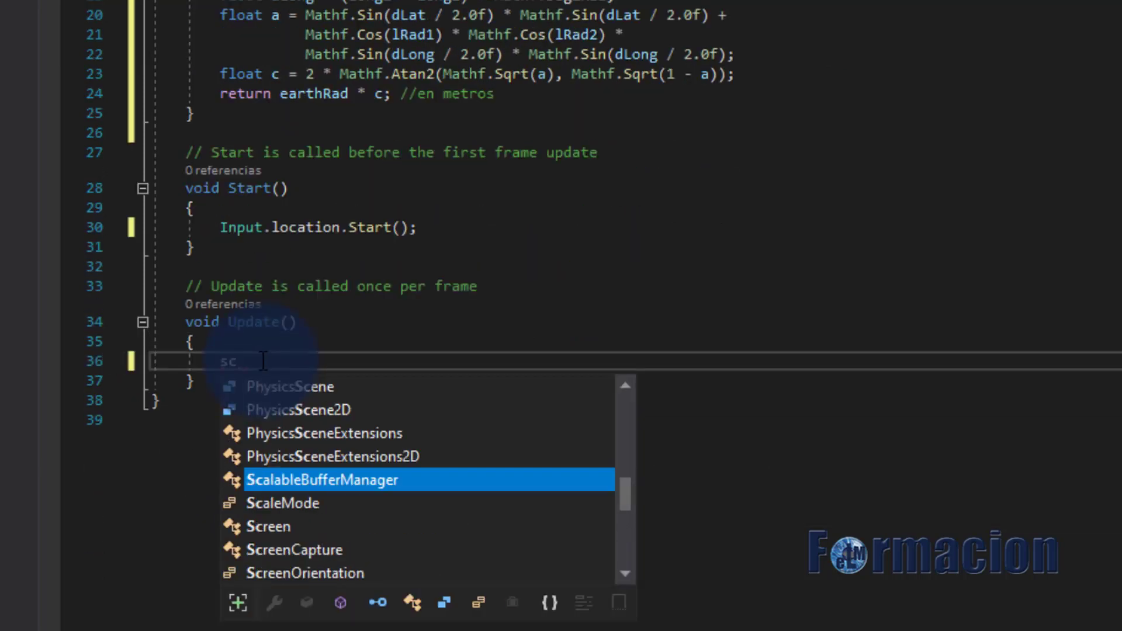
key(BackSpace)
key(BackSpace)
text(actu)
key(Tab)
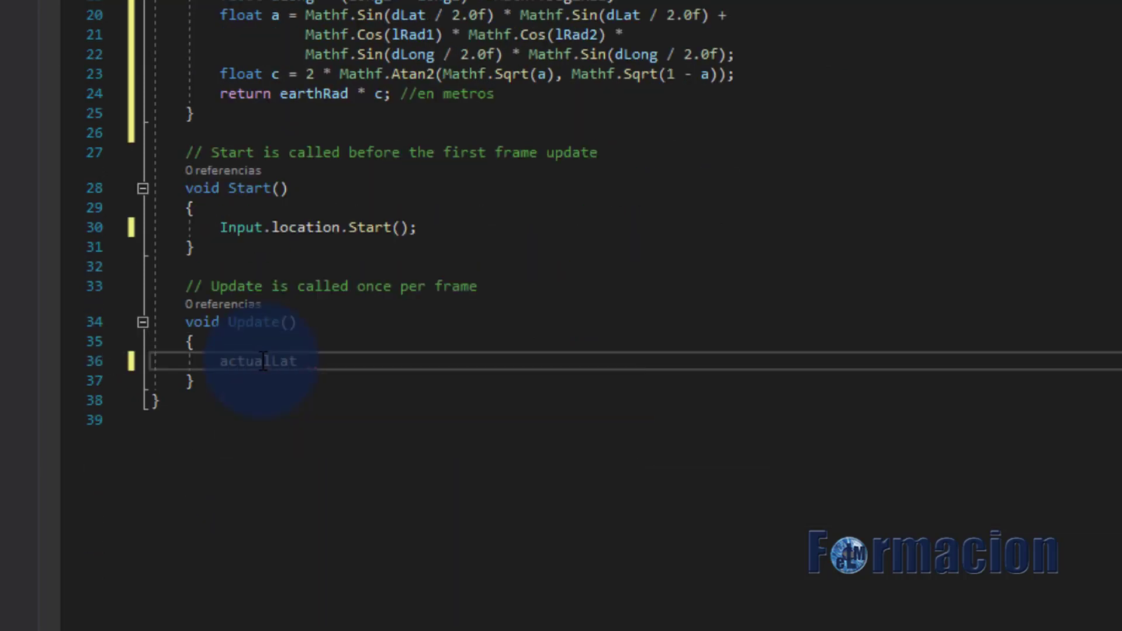
text( = Input.)
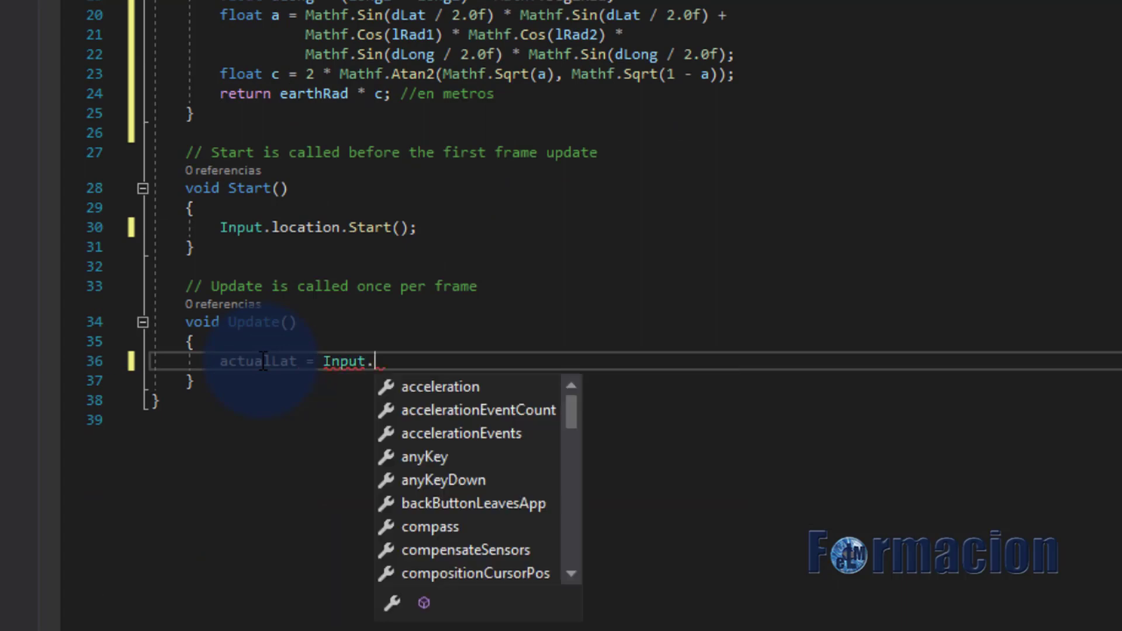
text(location)
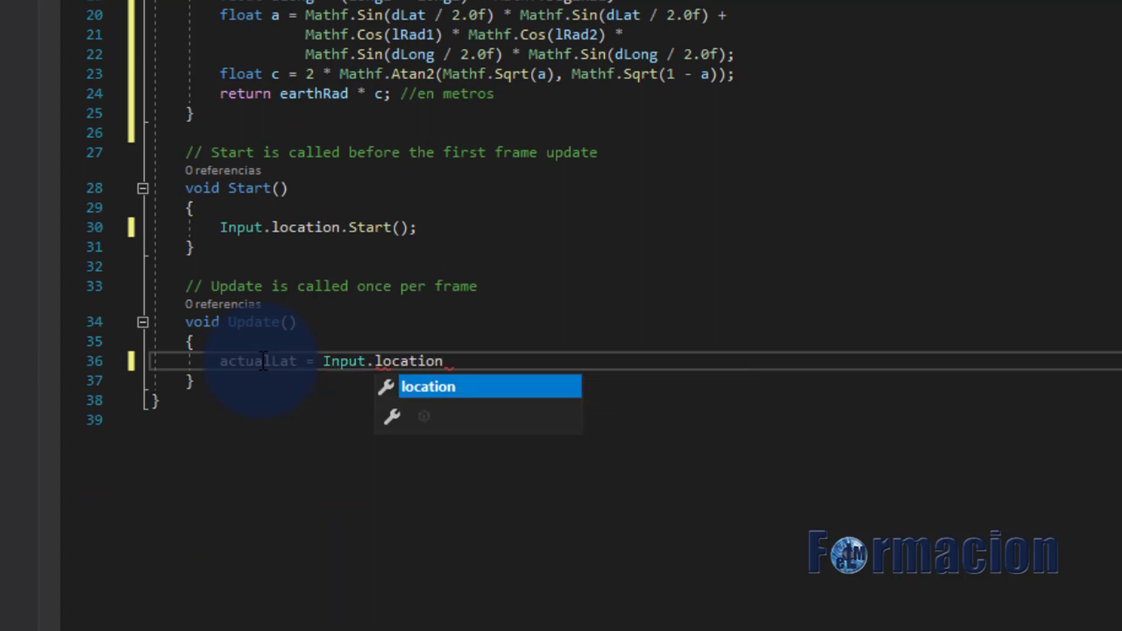
text(.las)
key(Tab)
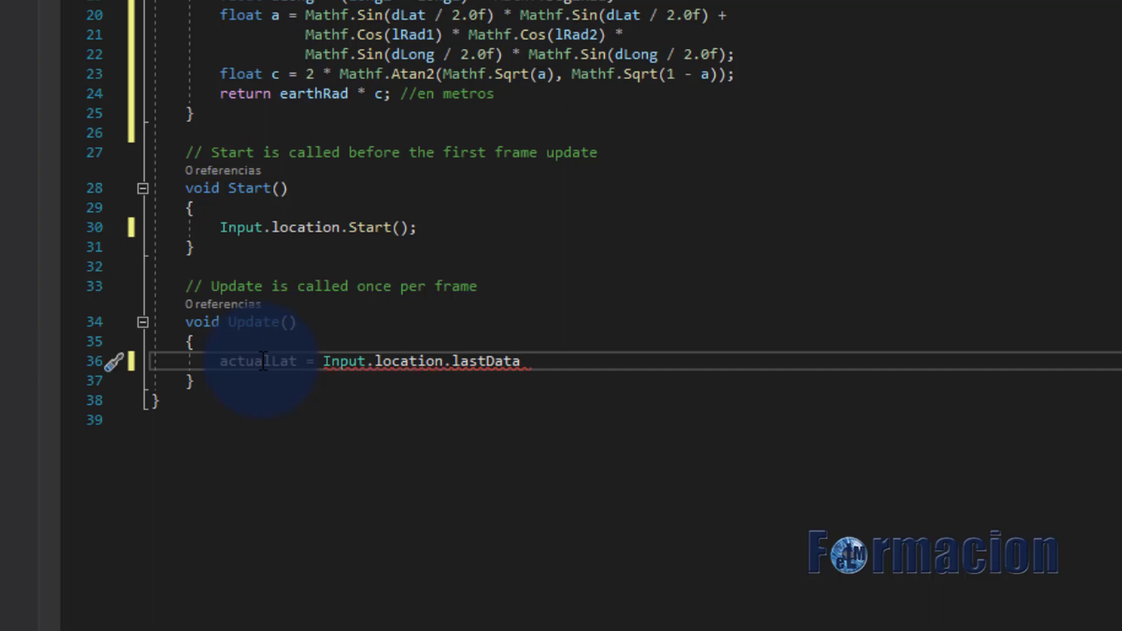
text(.lat)
key(Tab)
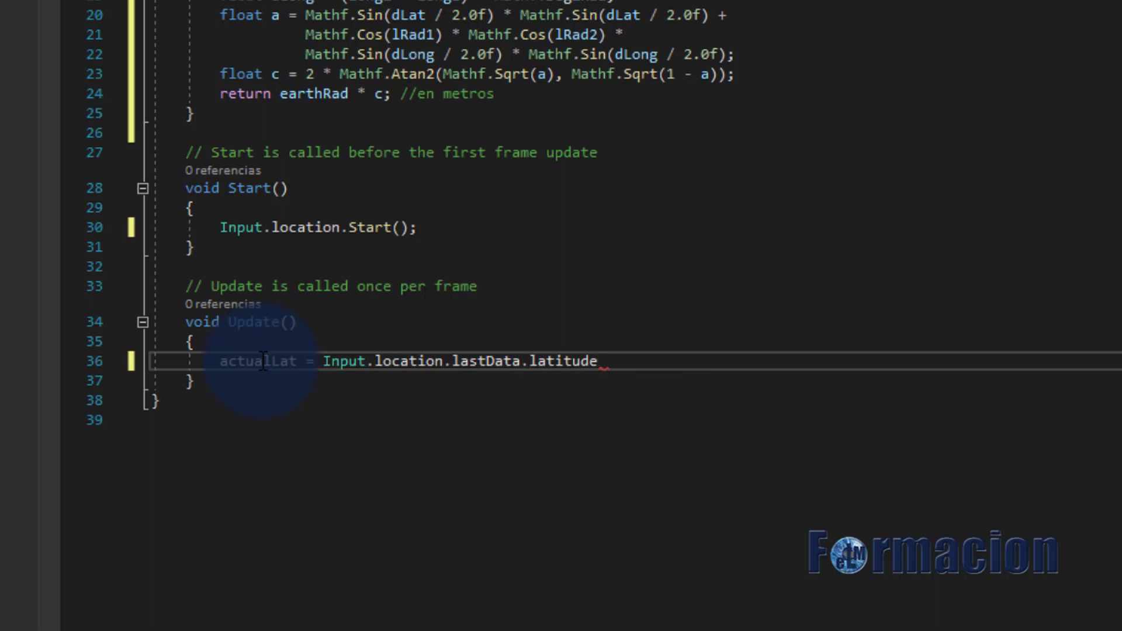
text(;)
key(Return)
Set actualLong to Input.location.lastData.longitude
text(act)
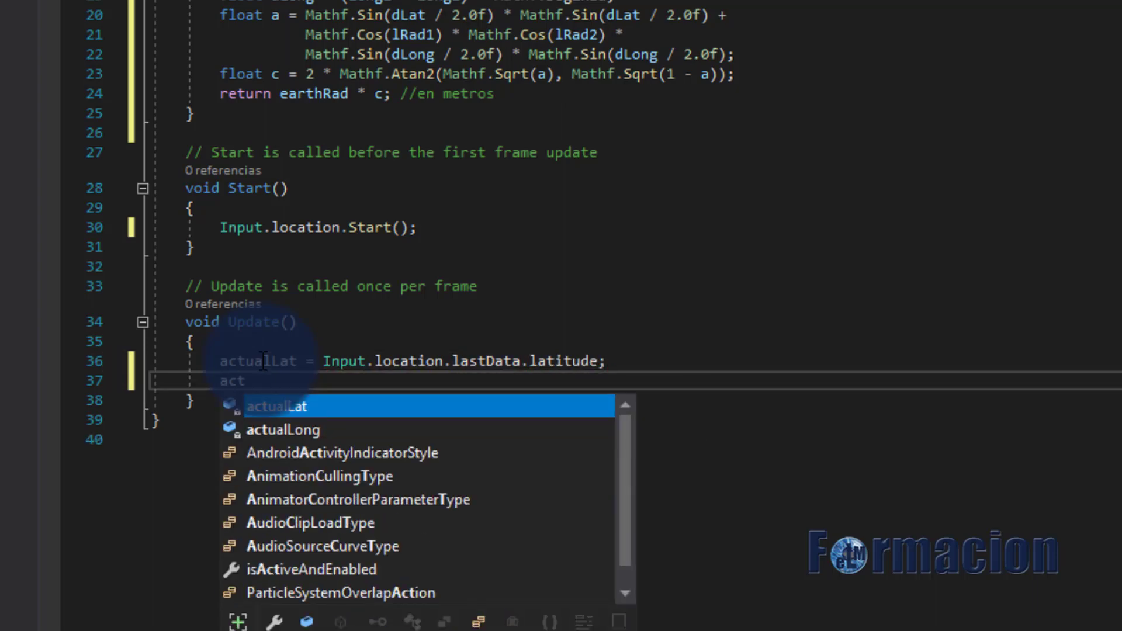
text(ua)
key(Down)
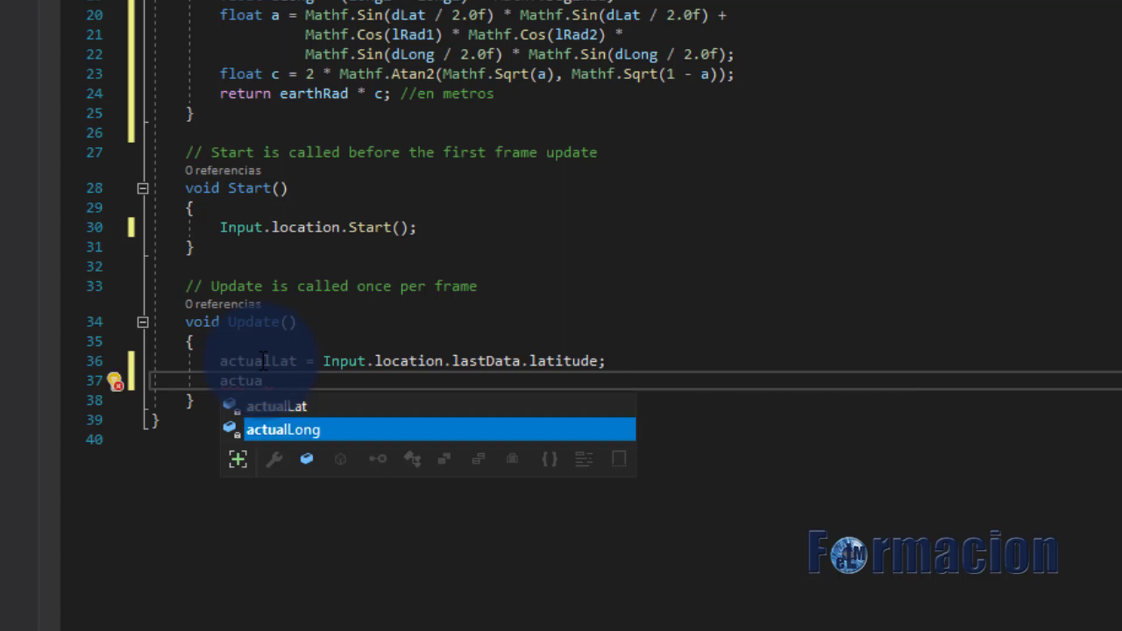
key(Tab)
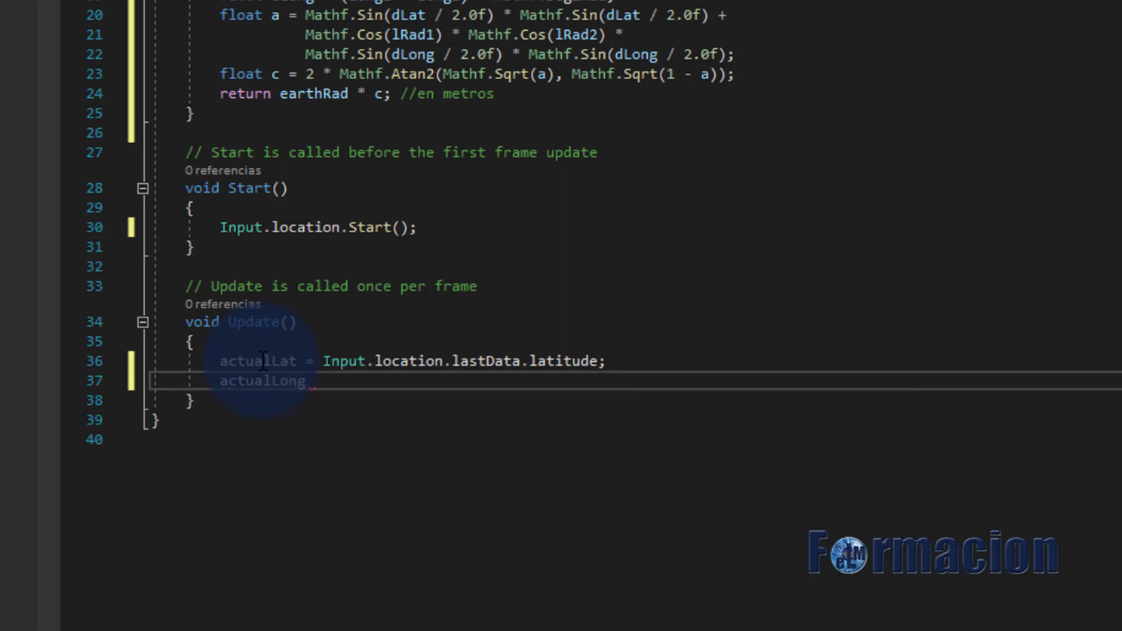
text( = Inp)
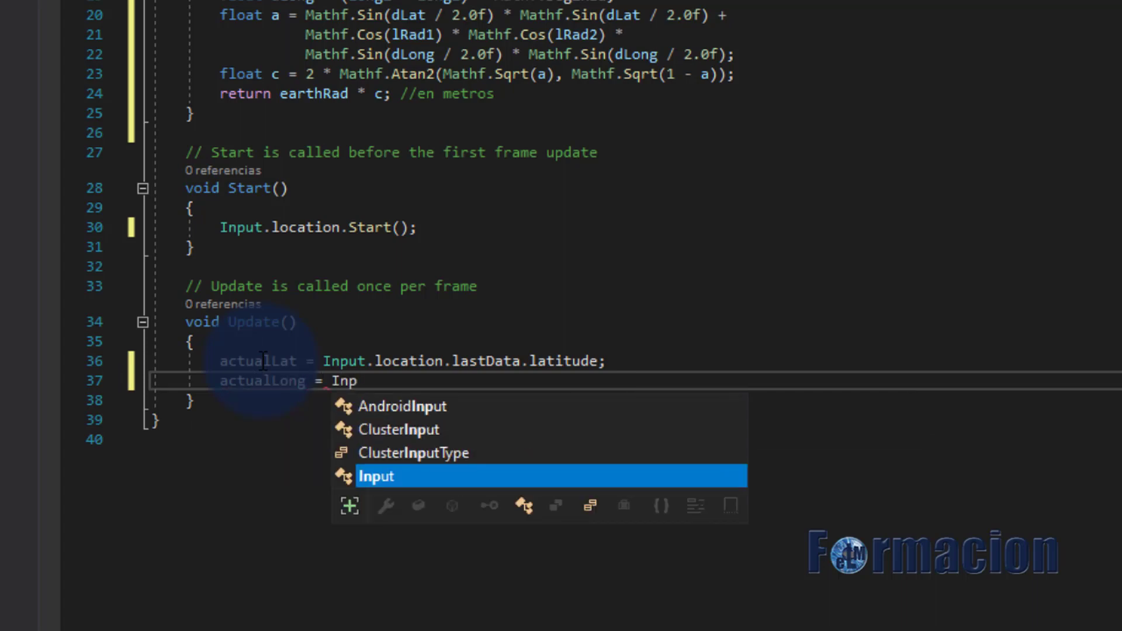
text(ut.lo)
key(Tab)
text(.la)
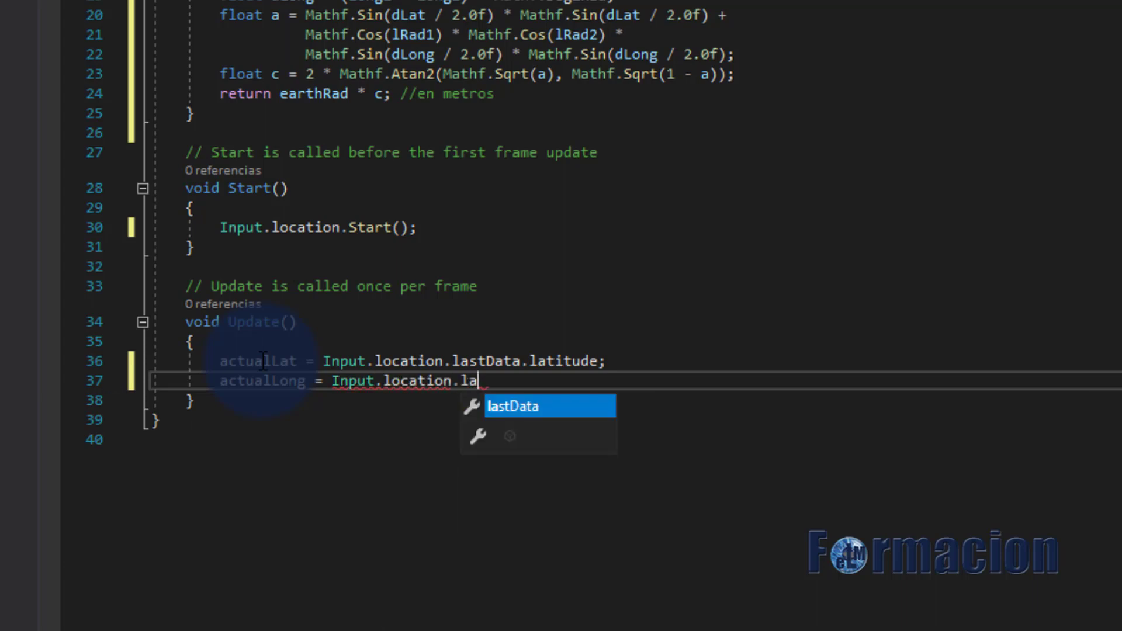
key(Tab)
text(.lon)
key(Tab)
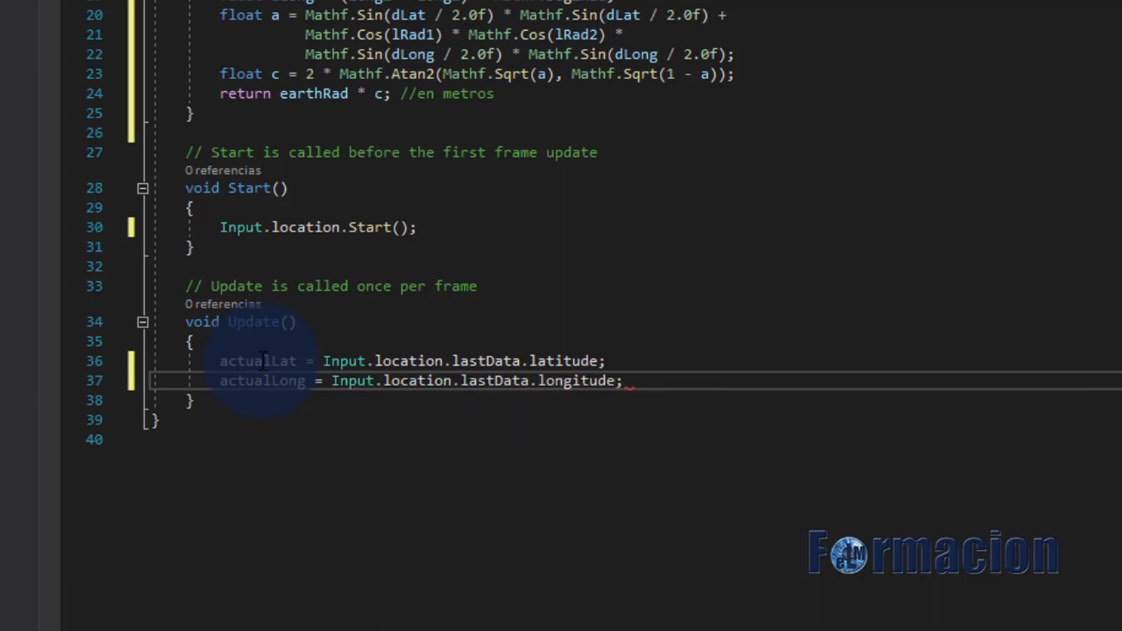
key(Return)
key(Return)
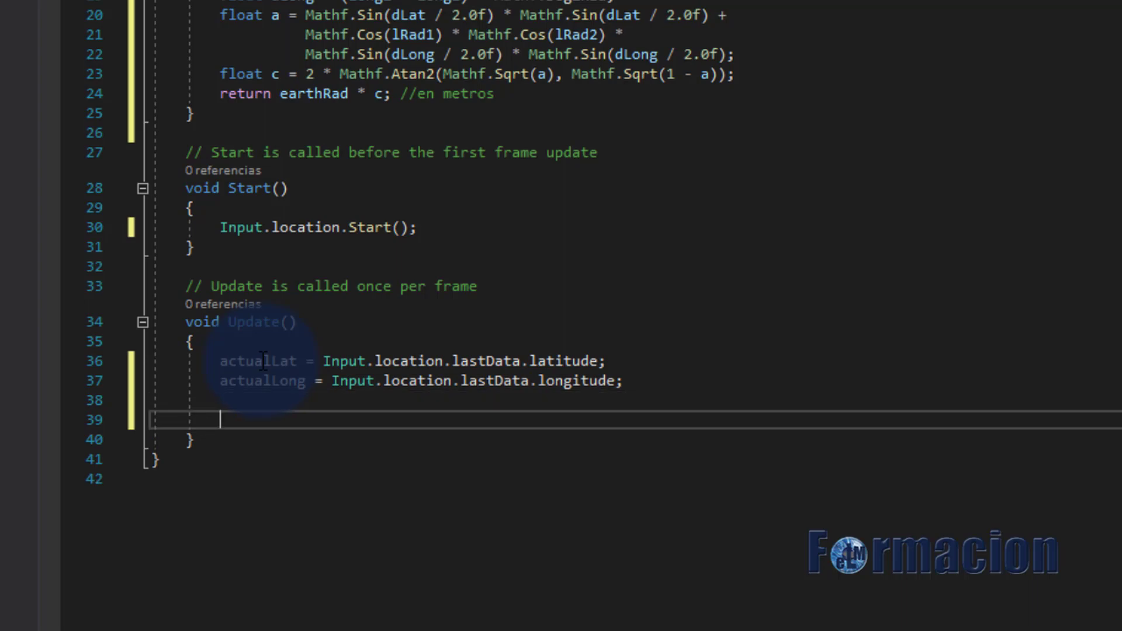
Assign distancia = FormulaHaversine(puntoLat, puntoLong, actualLat, actualLong) and save the script
text(dist)
key(Escape)
text(ancia)
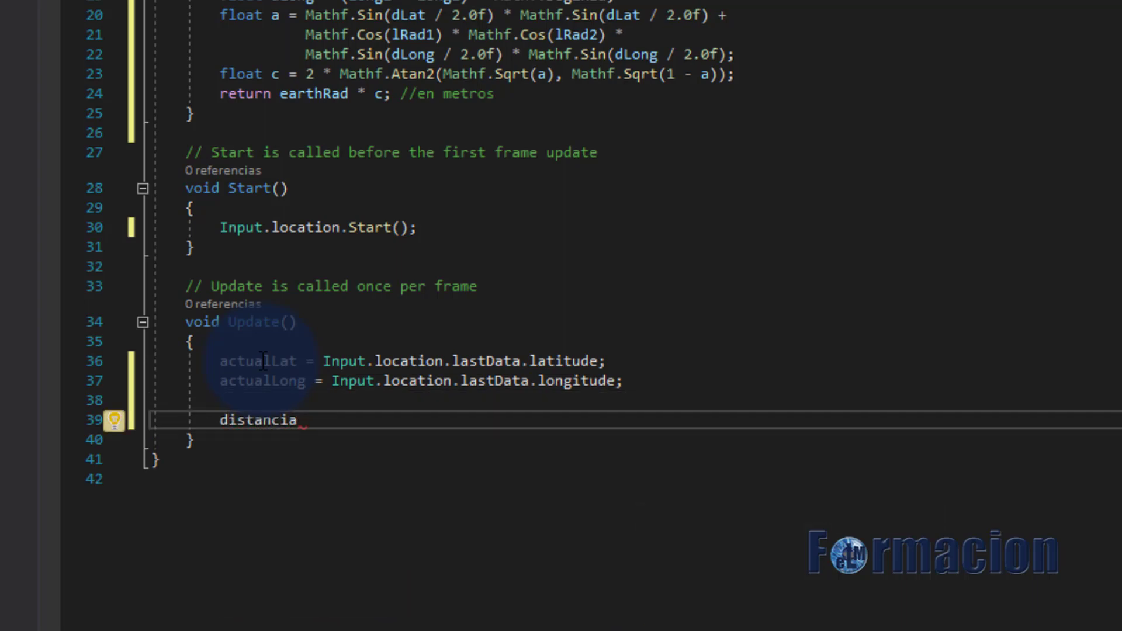
text( = Fo)
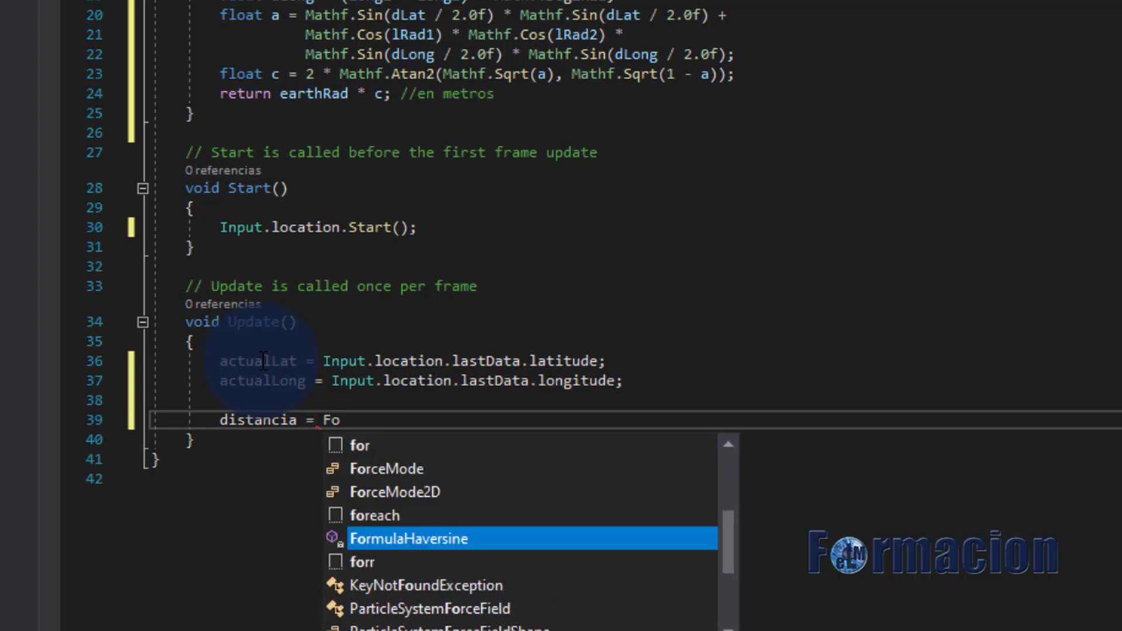
key(Tab)
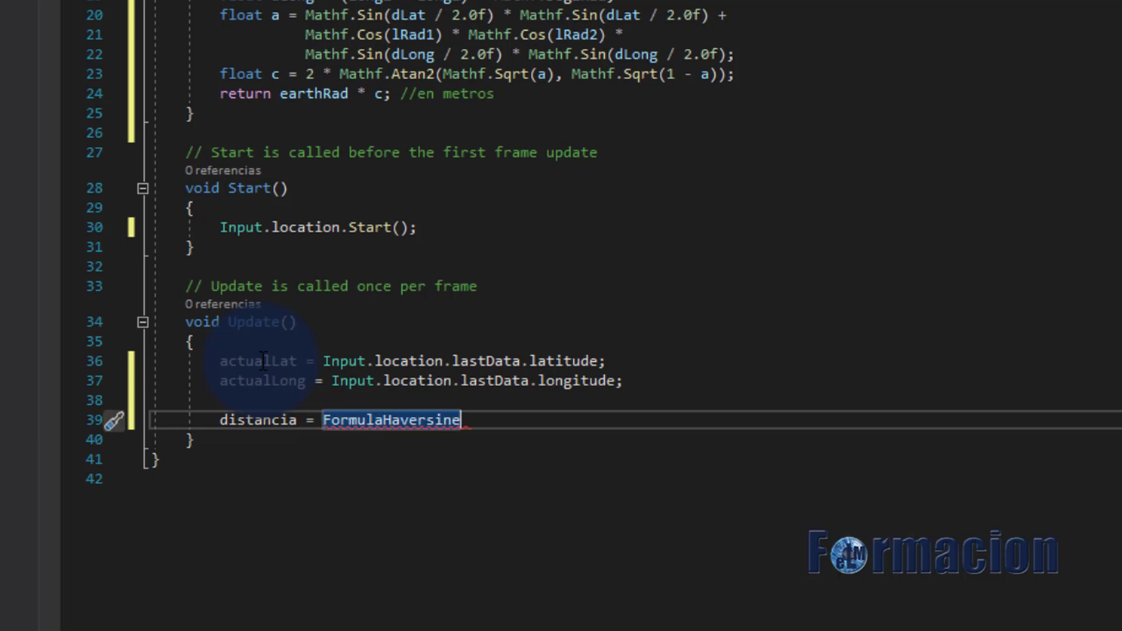
text((Pun)
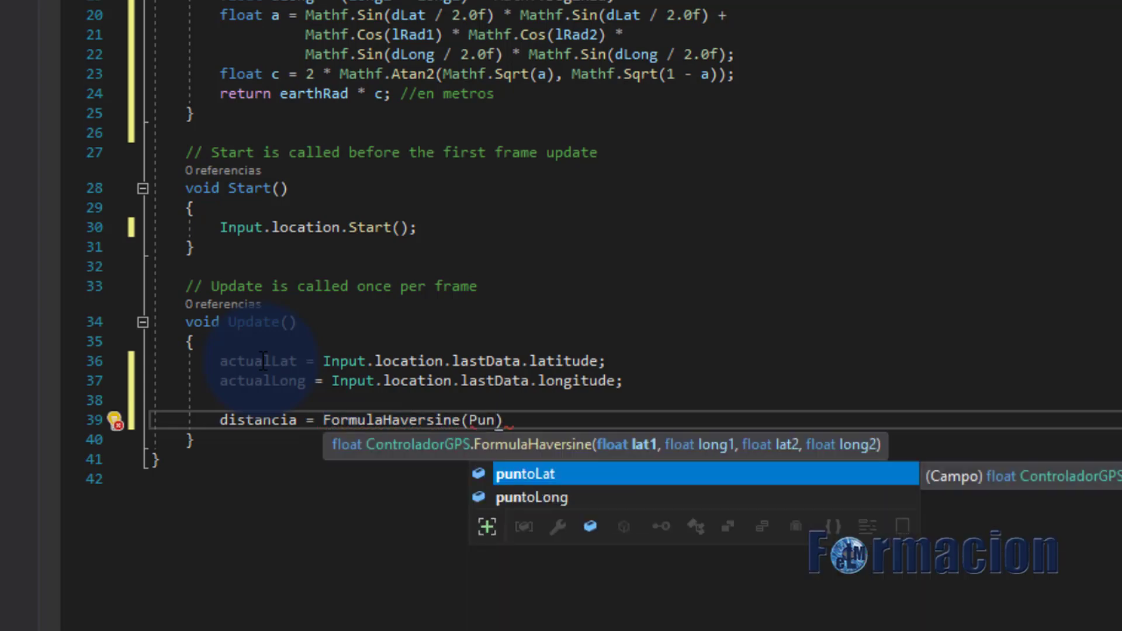
key(Tab)
text(, punto)
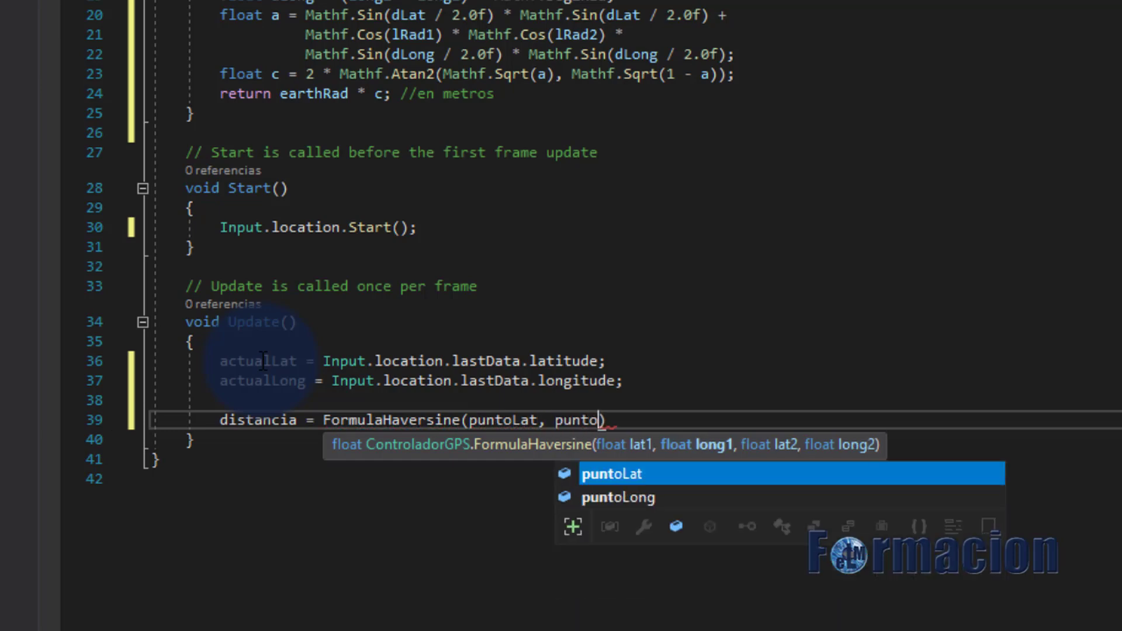
key(Down)
key(Tab)
text(, a)
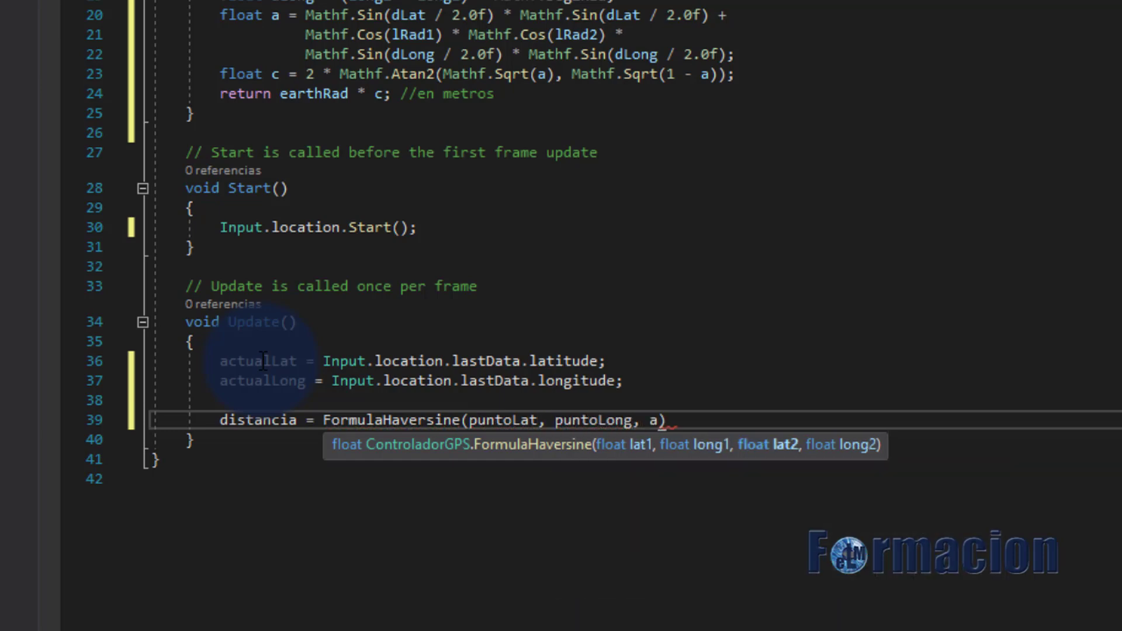
text(ctu)
key(Tab)
text(, actu)
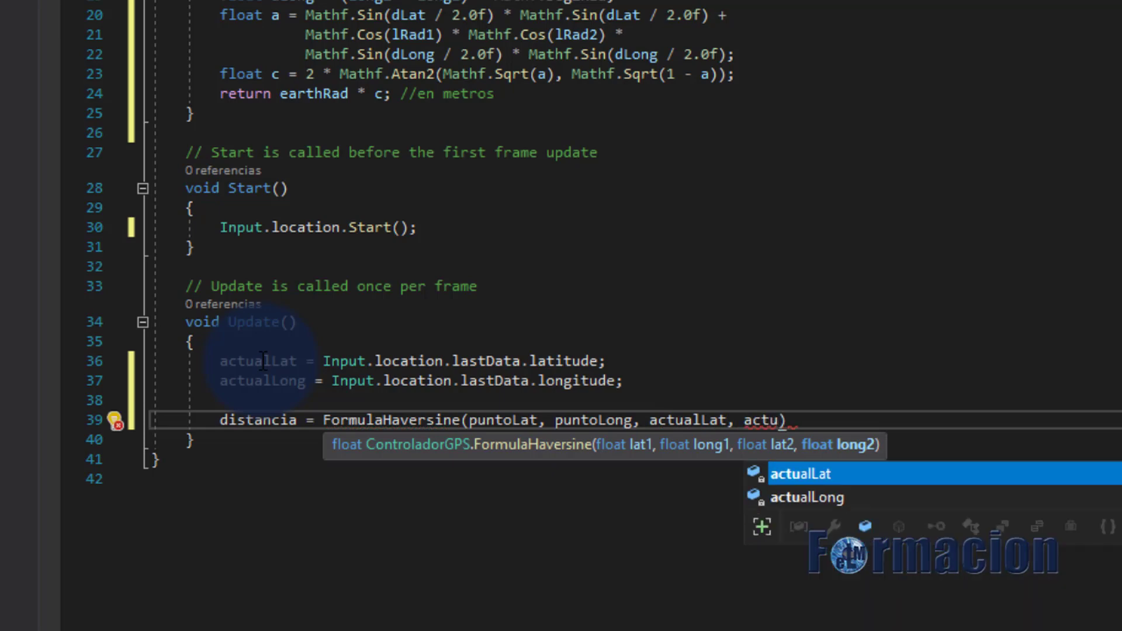
key(Down)
key(Tab)
key(Right)
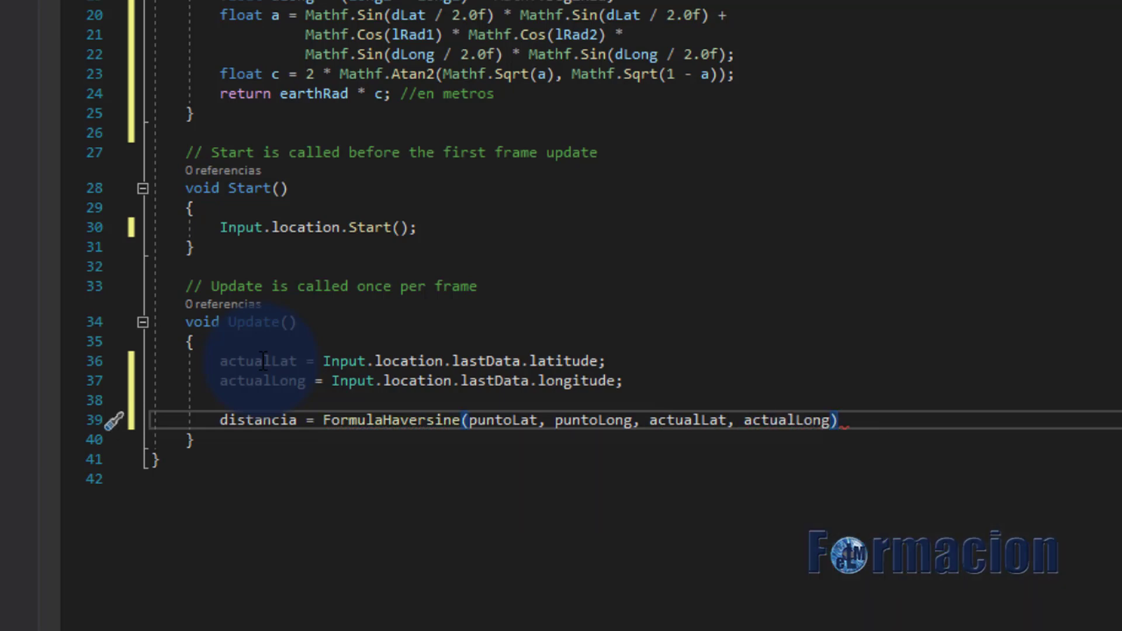
text(;)
key(ctrl+s)
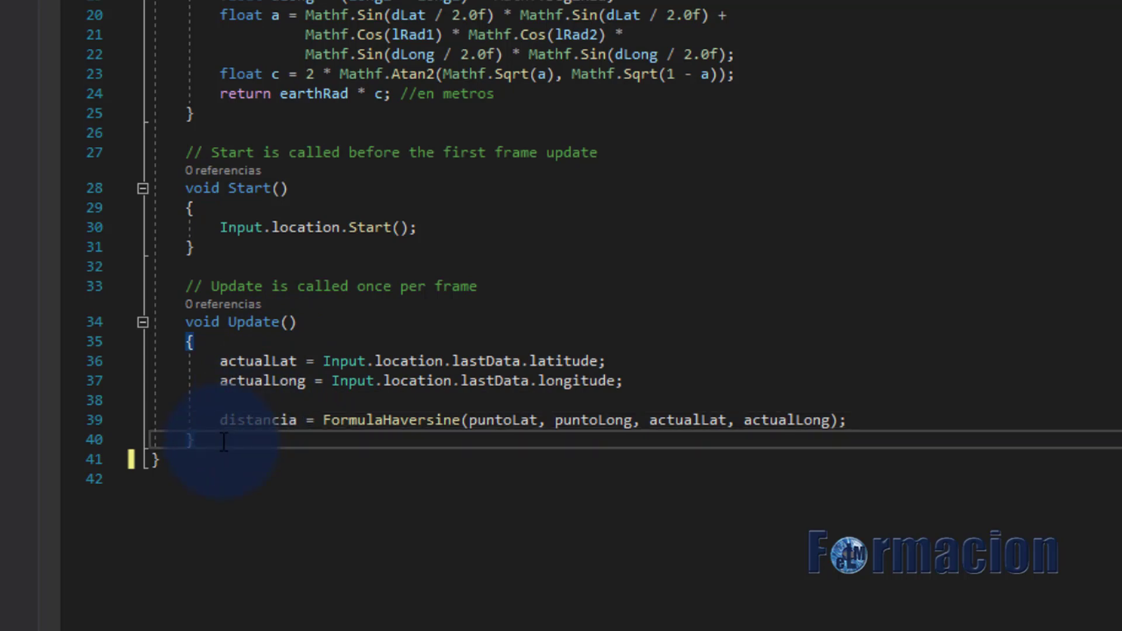
key(Return)
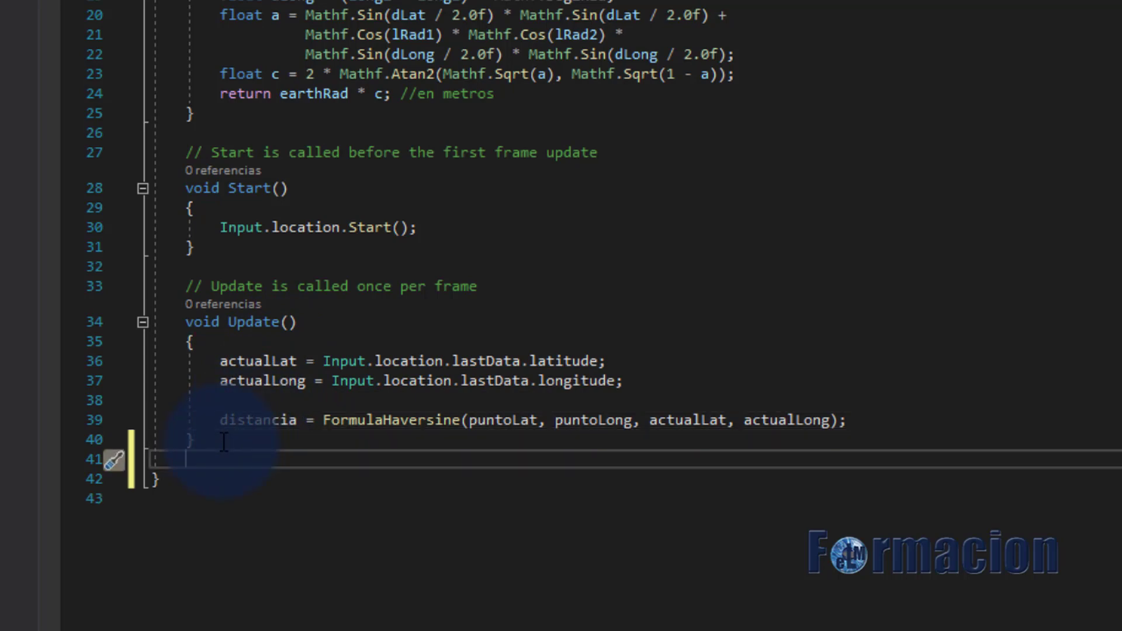
Create an OnGUI method that sets GUI.contentColor to Color.red
key(Return)
text(voi)
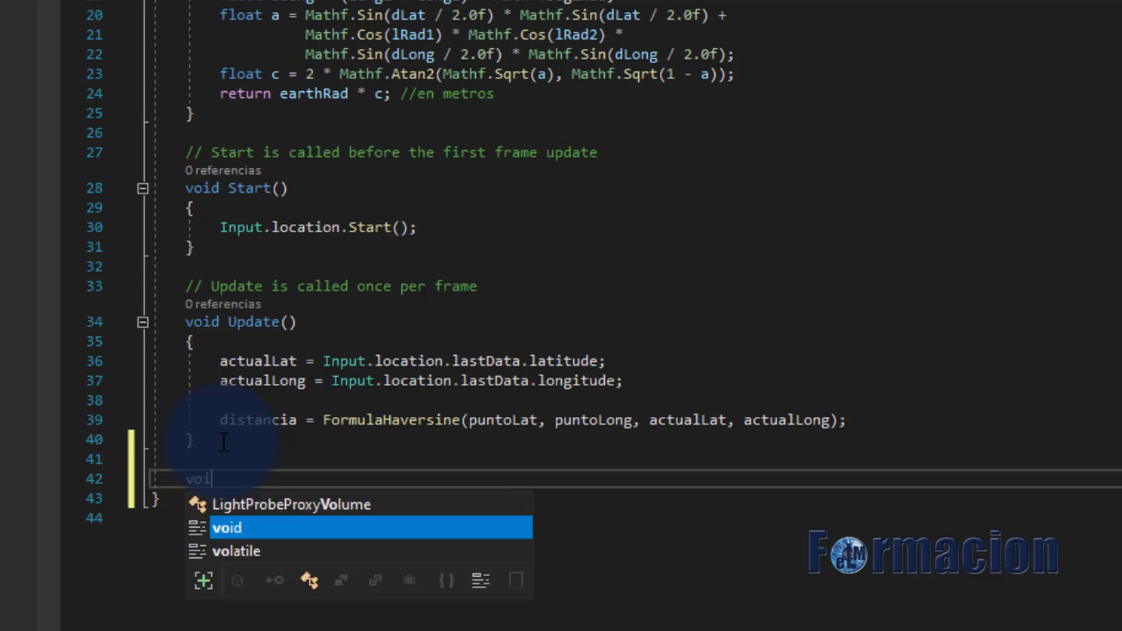
text(d On)
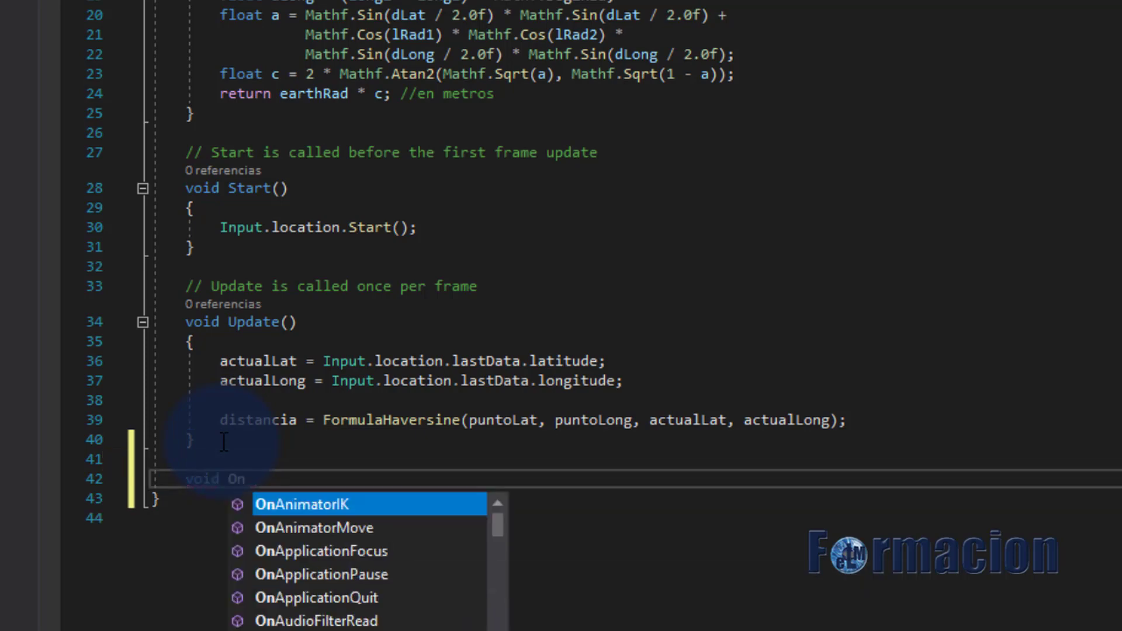
text(GUI)
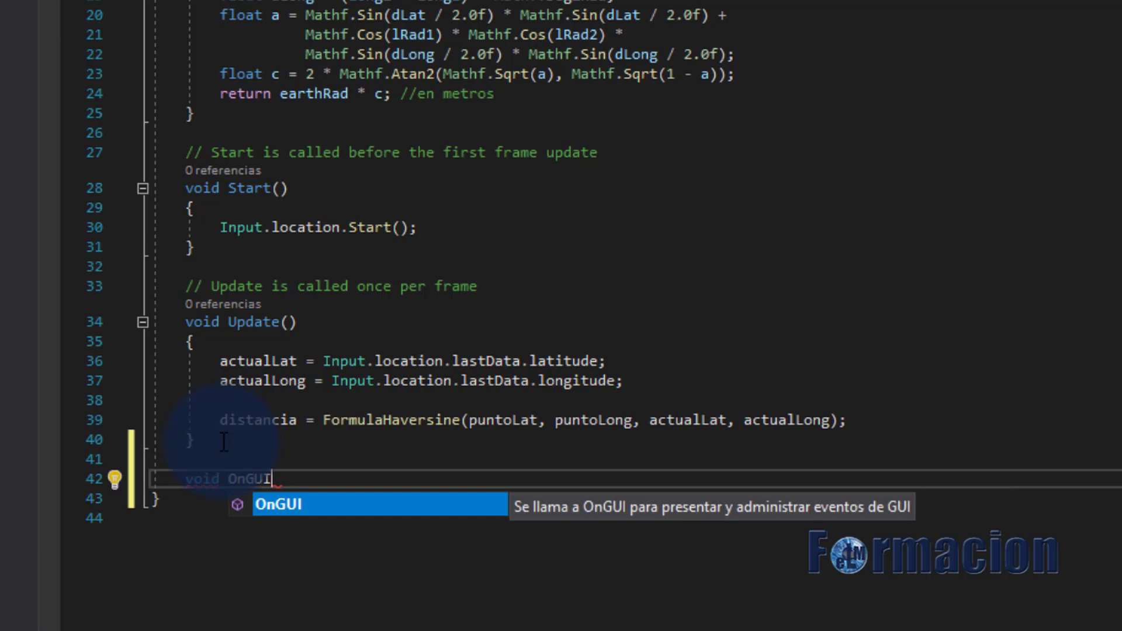
key(Tab)
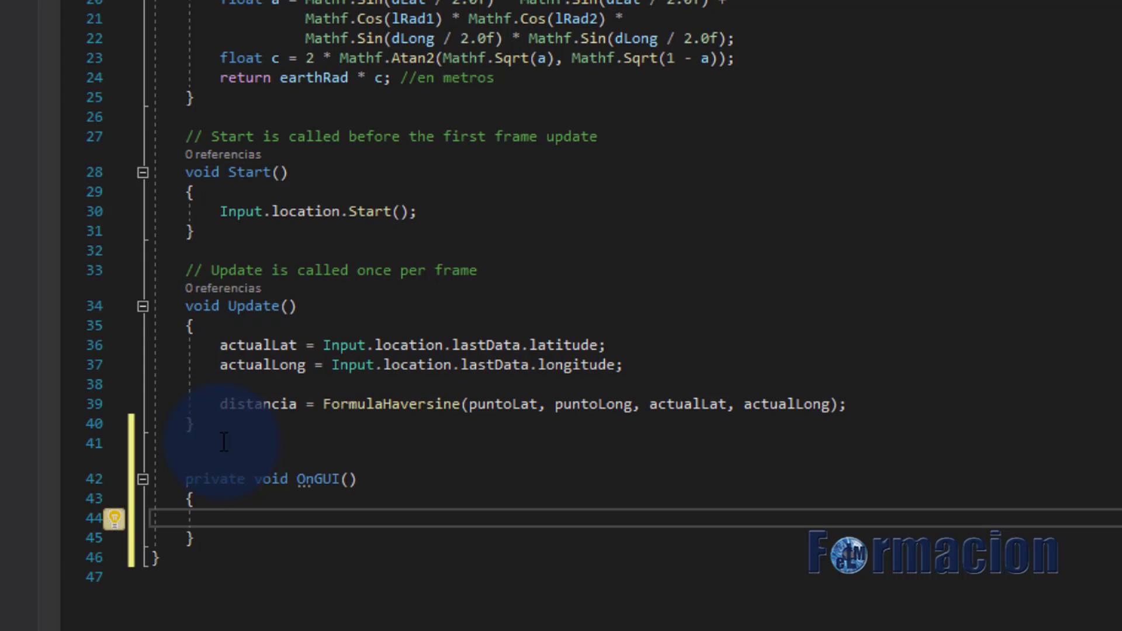
text(GUI)
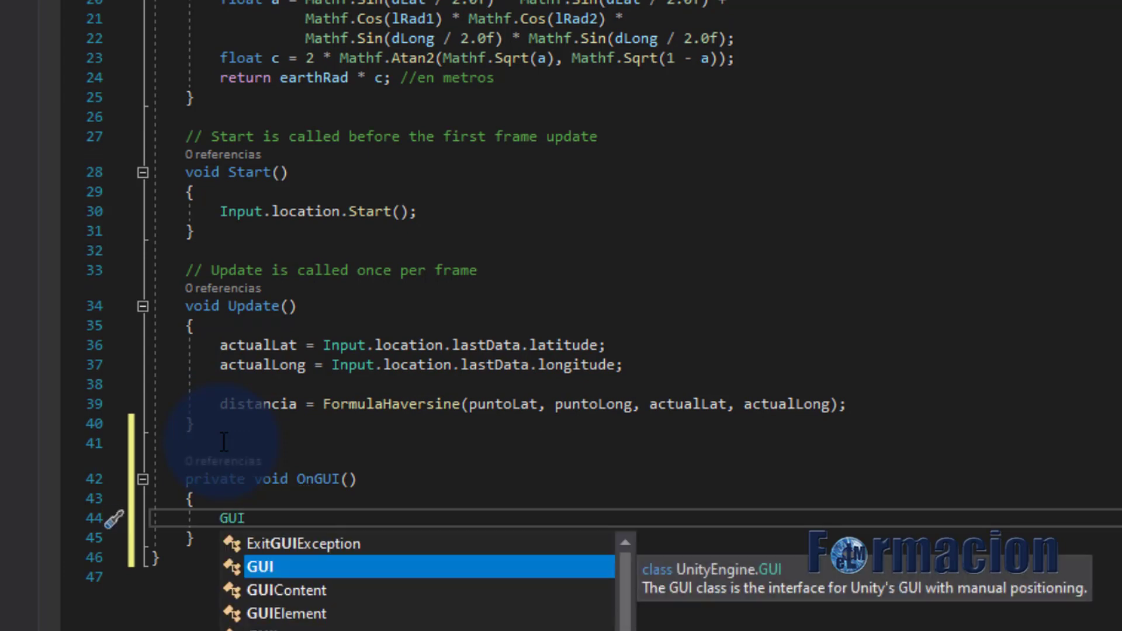
text(.con)
key(Tab)
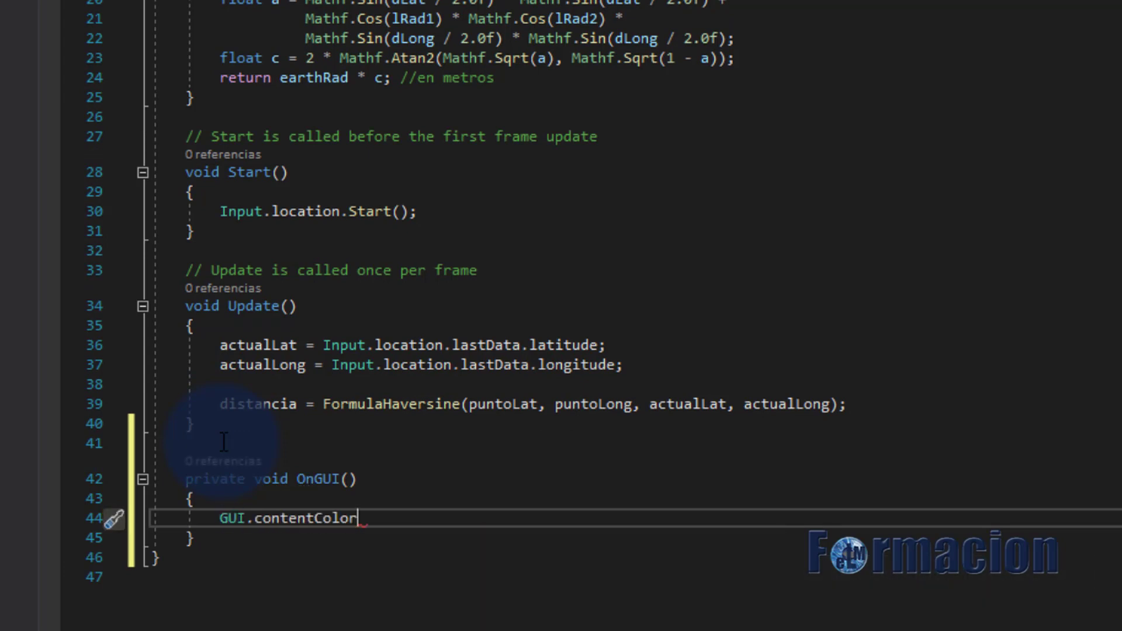
text( = Color)
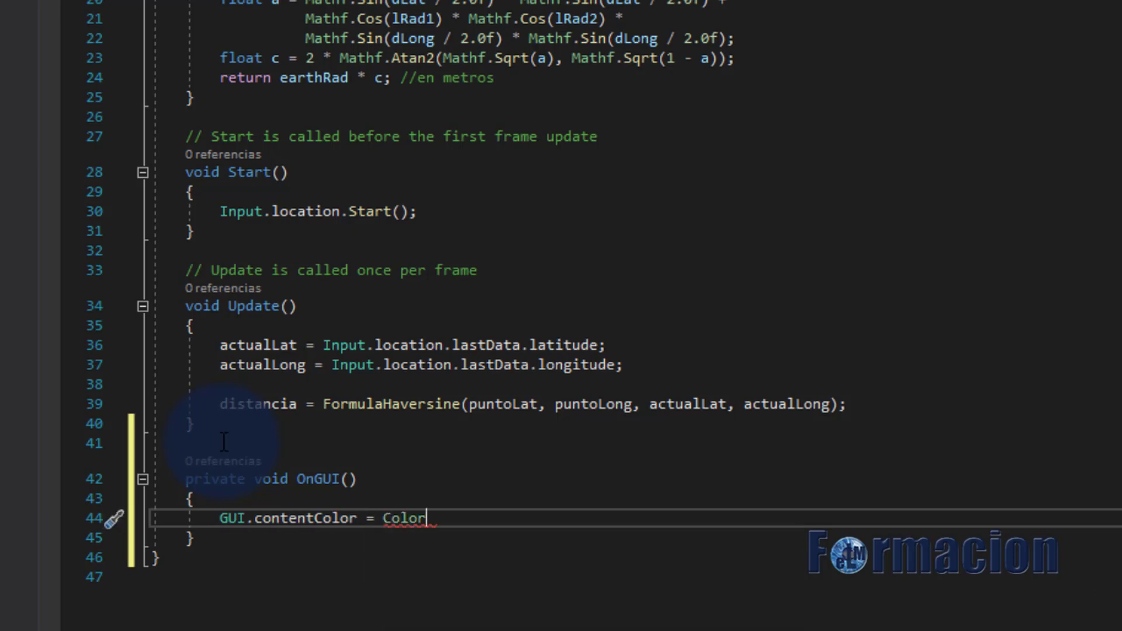
text(.red;)
key(Return)
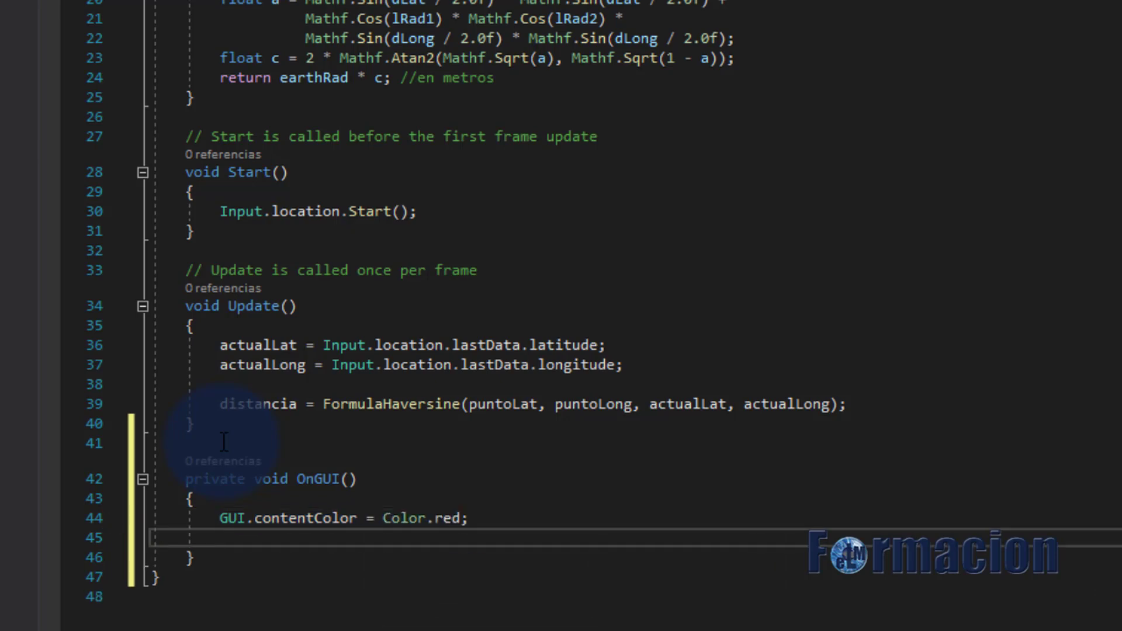
Set GUI.skin.label.fontSize to 50
text(GUI.s)
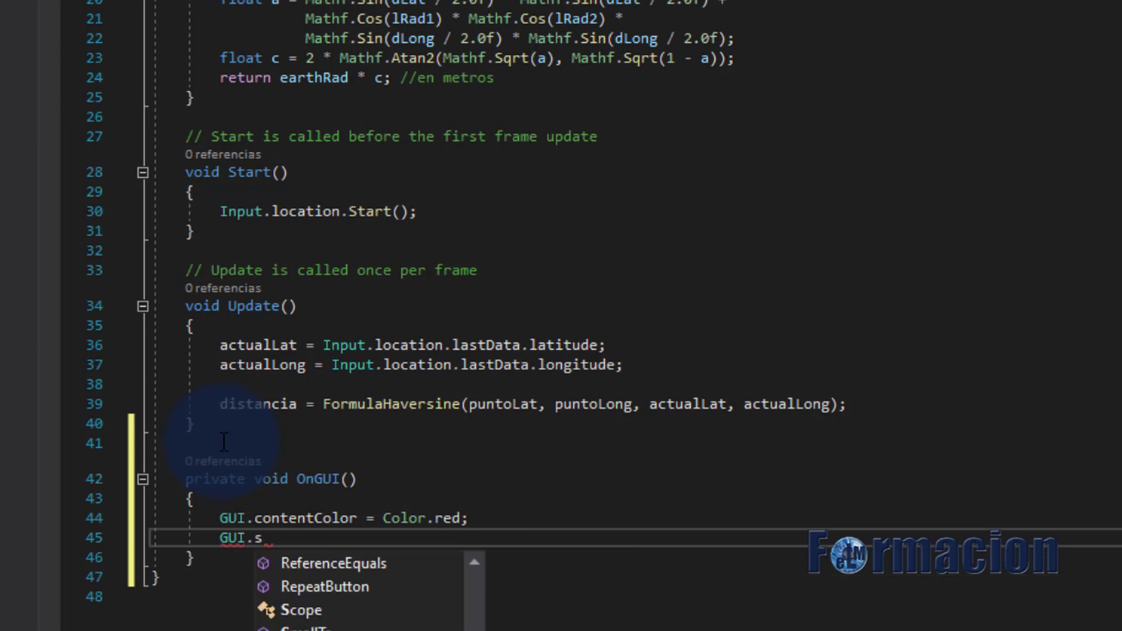
text(kin.la)
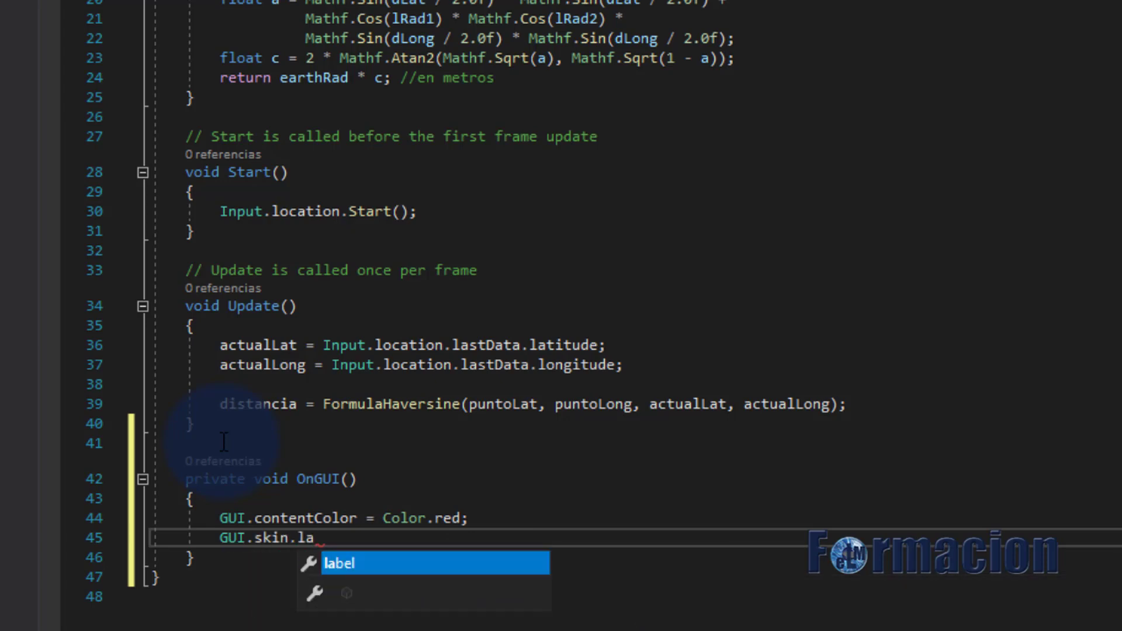
text(bel.fo)
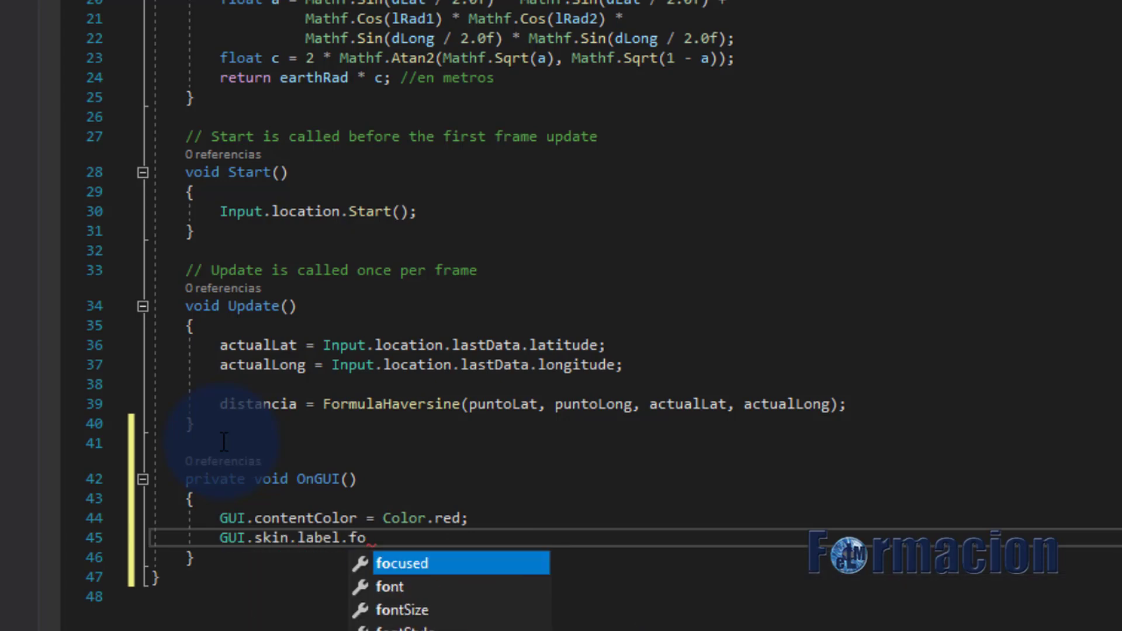
text(n)
key(Down)
key(Tab)
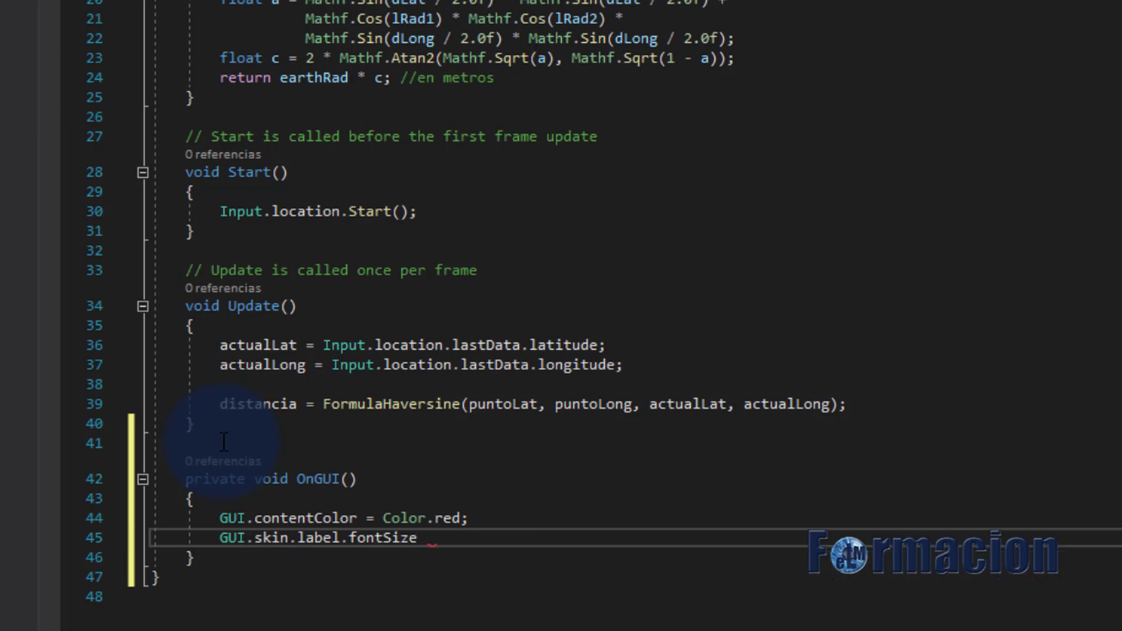
text(= 50;)
key(Return)
Add GUI.Label(new Rect(100, 80, 1000, 1000), mensaje);
text(GU)
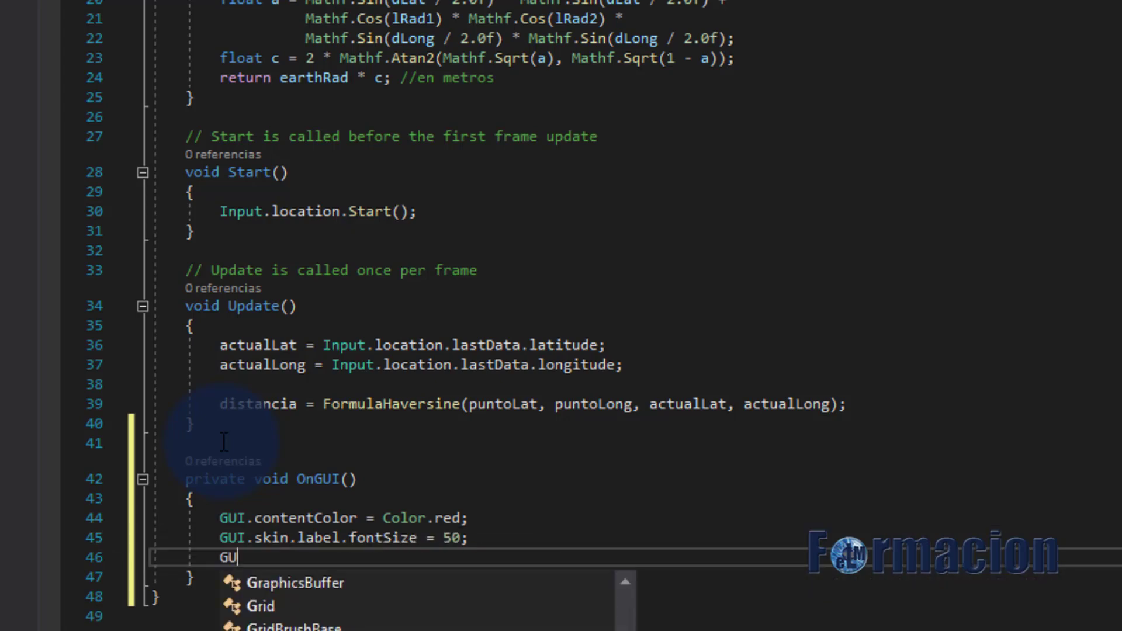
text(I.)
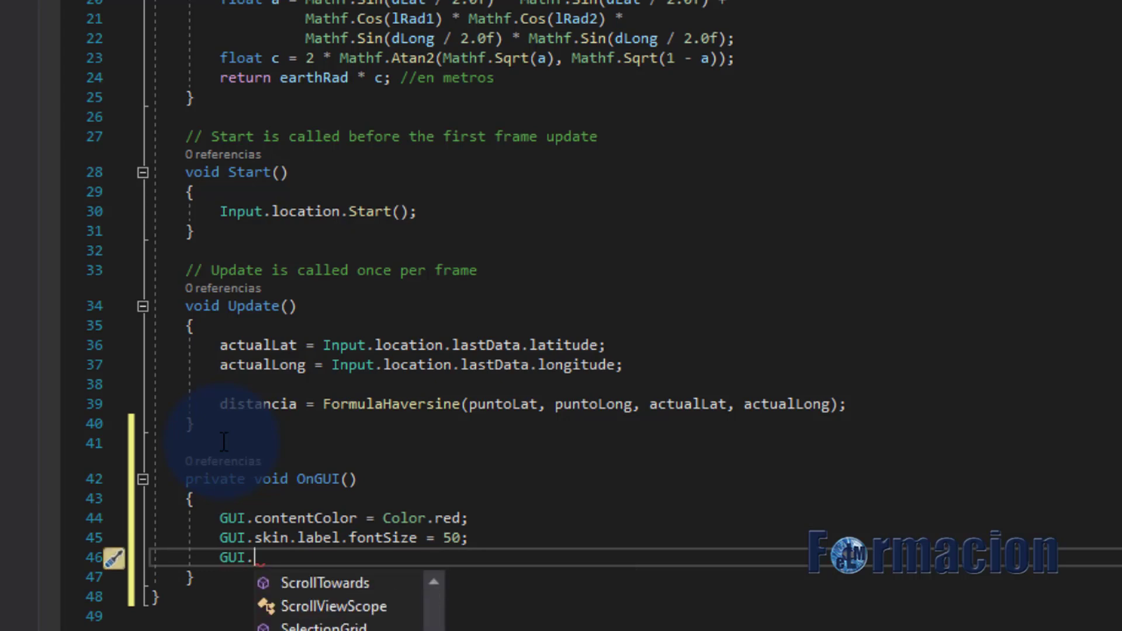
text(La)
key(Tab)
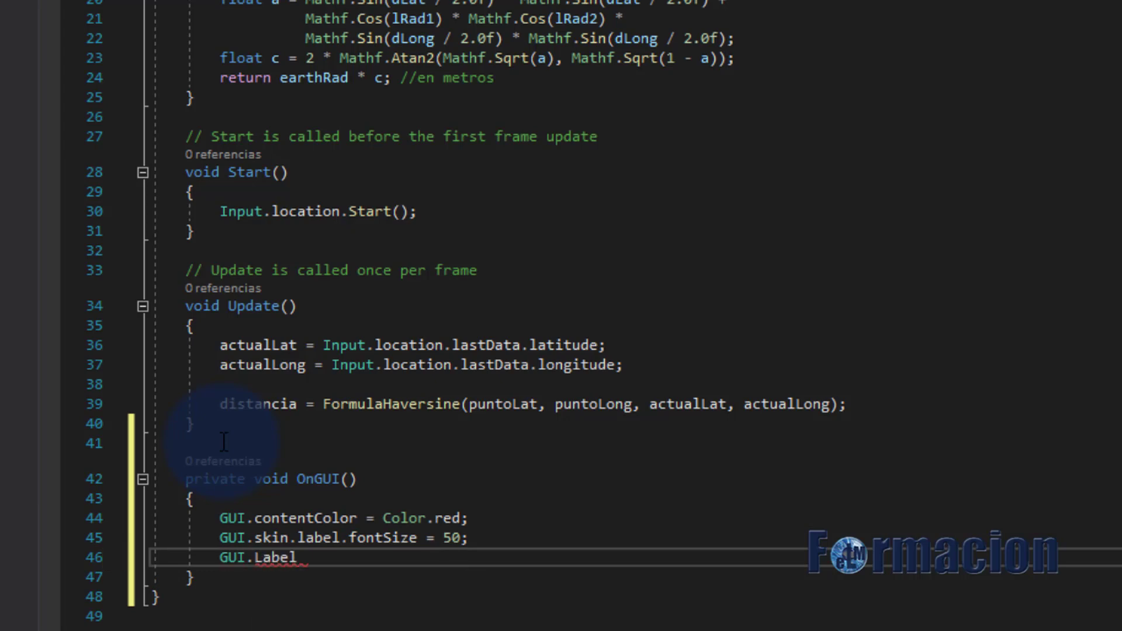
text((new)
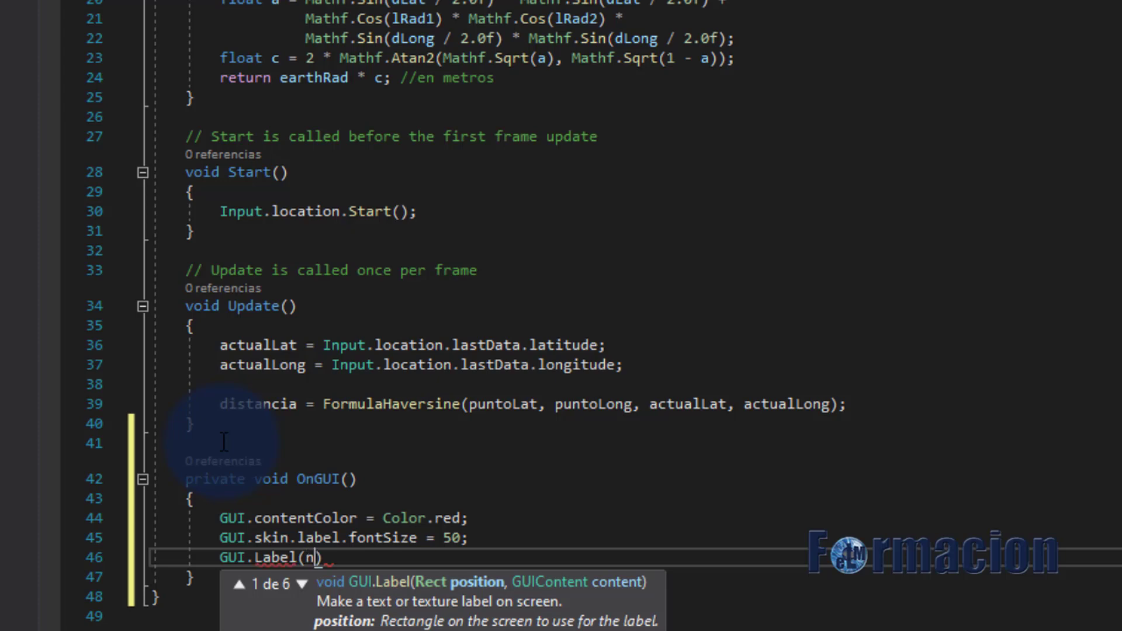
text( Rect)
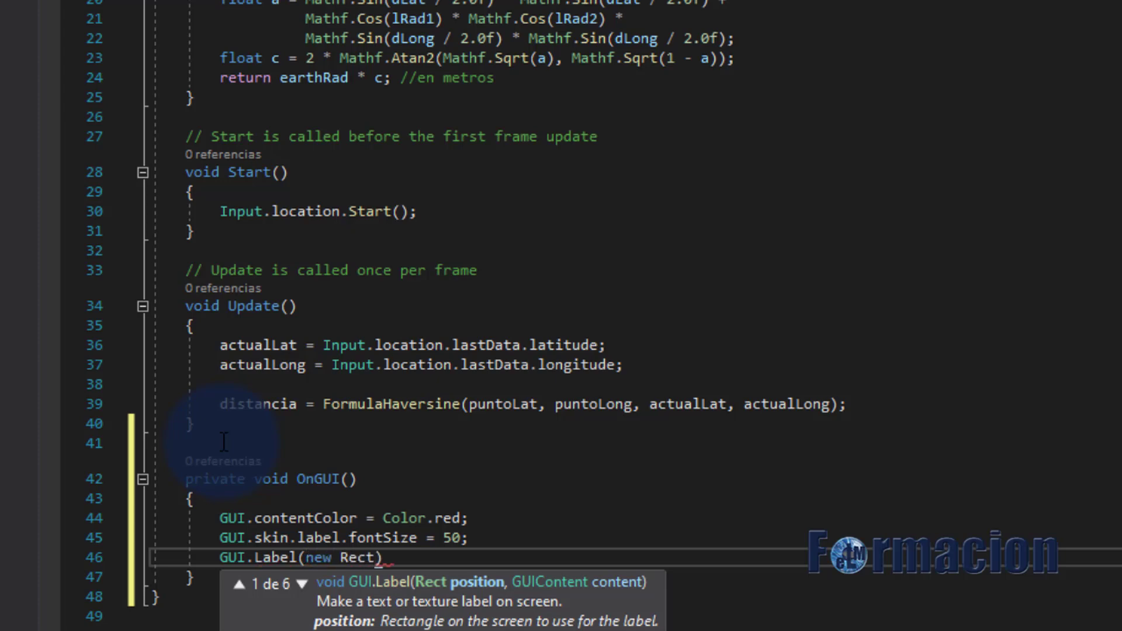
text(()
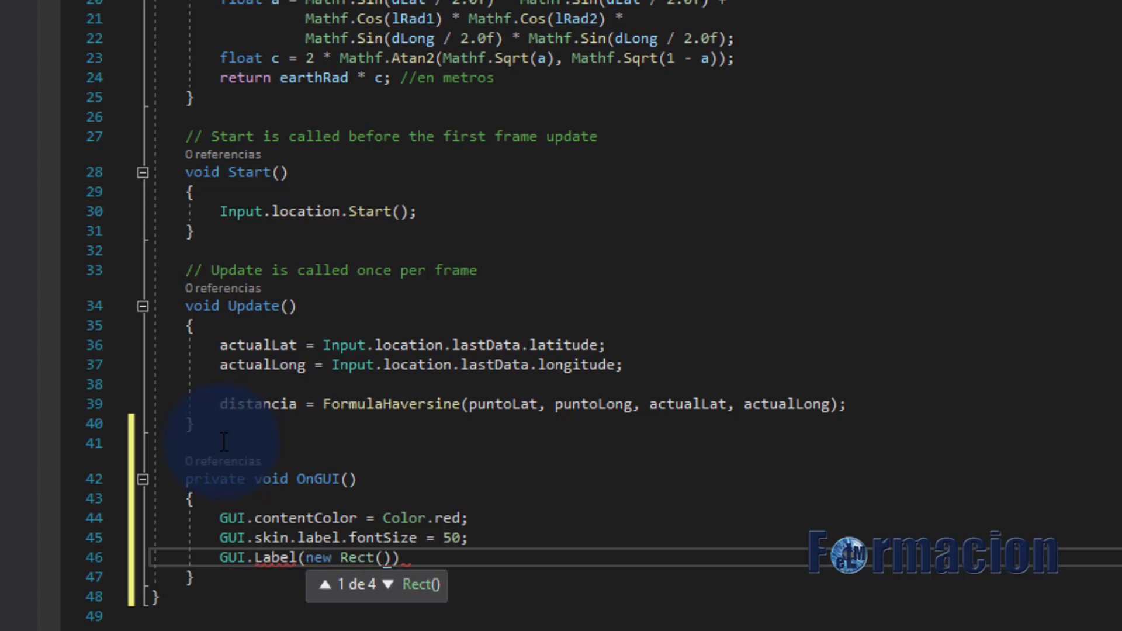
text(100,)
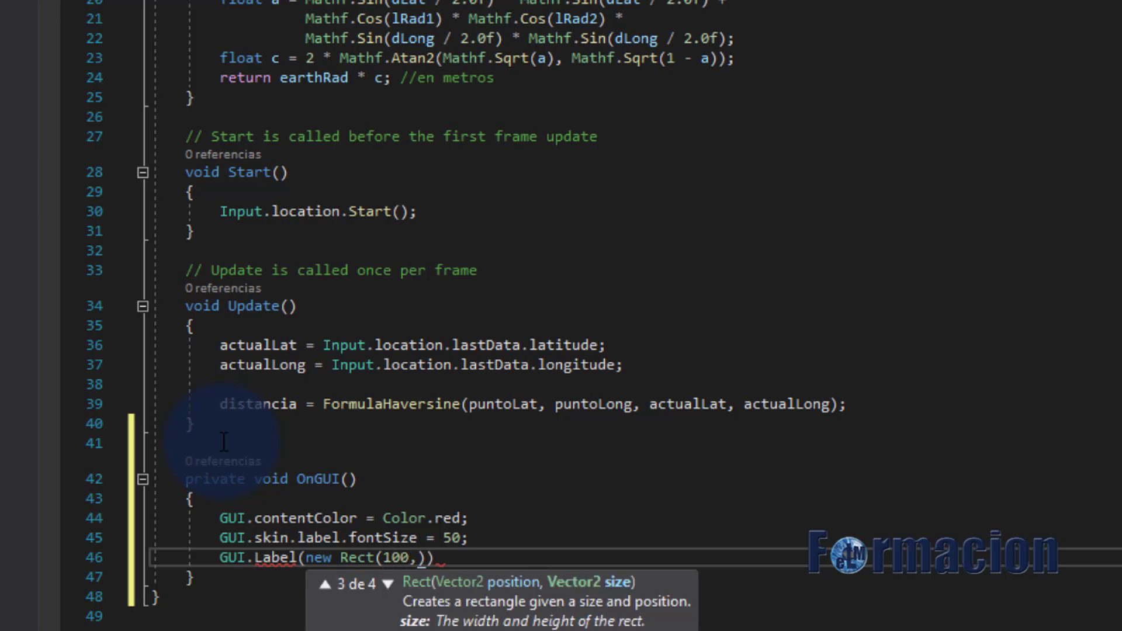
text( 80)
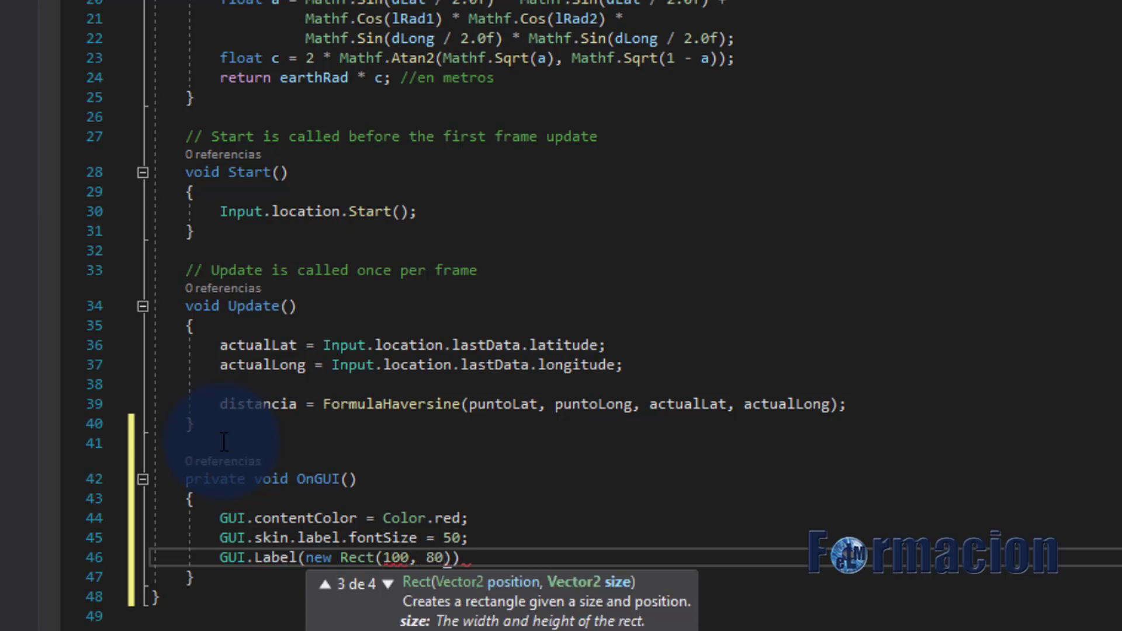
text(, 1000, )
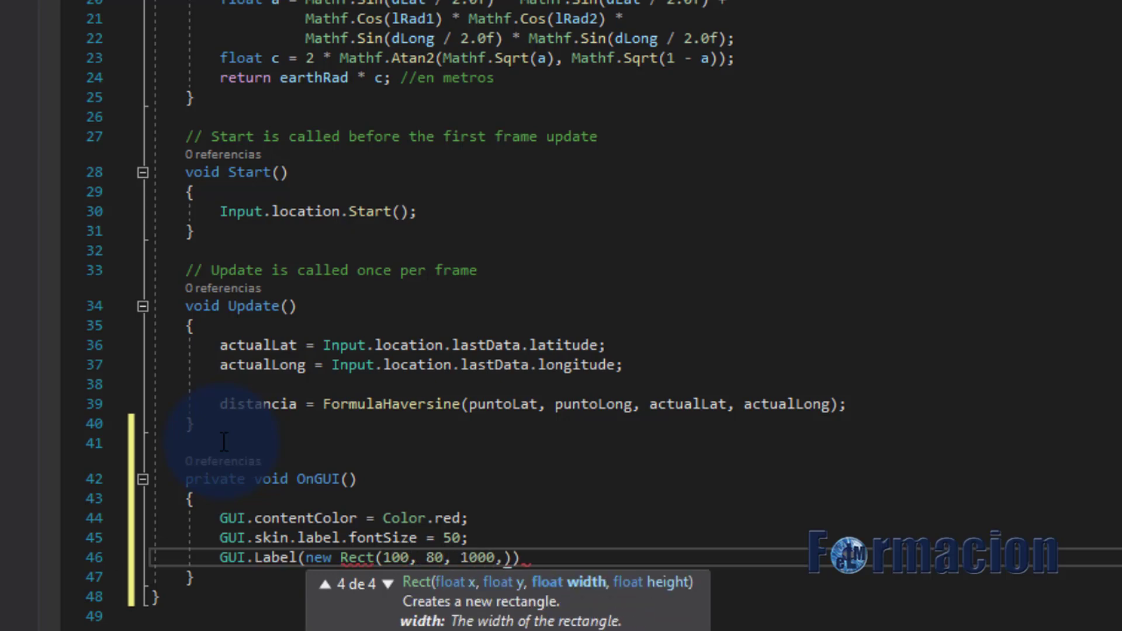
text(1000))
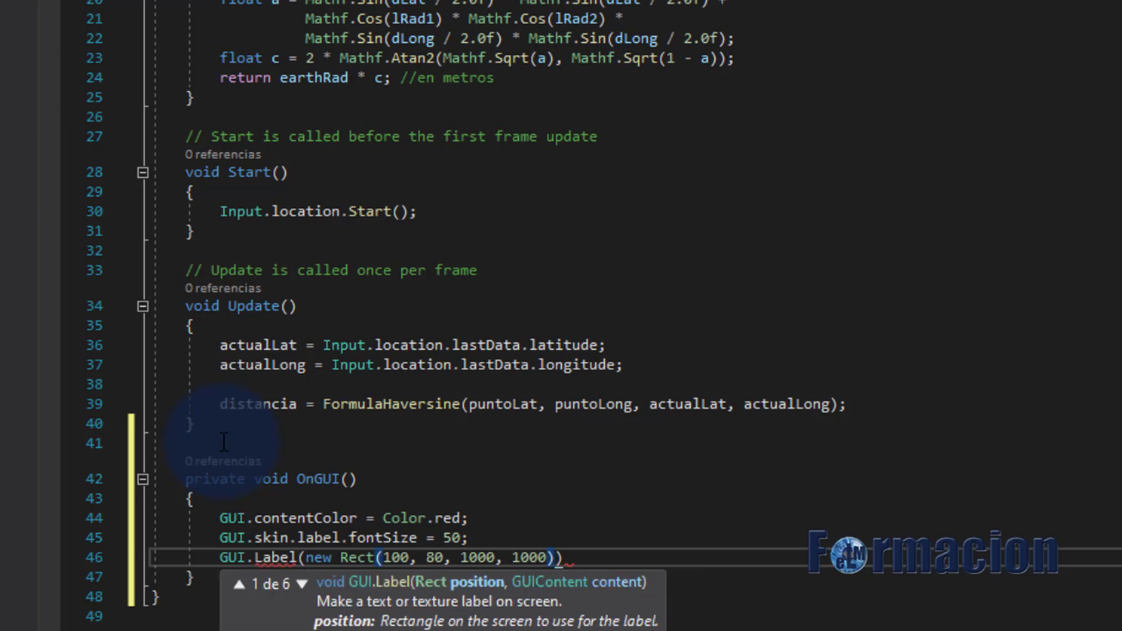
text(,)
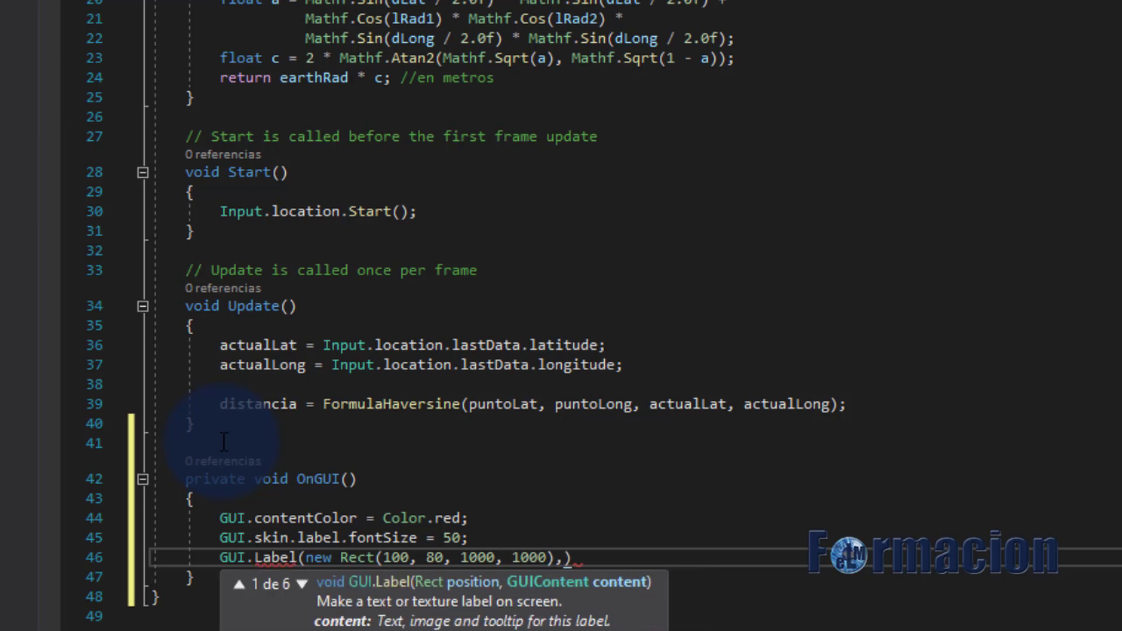
text(mens)
text(aje)
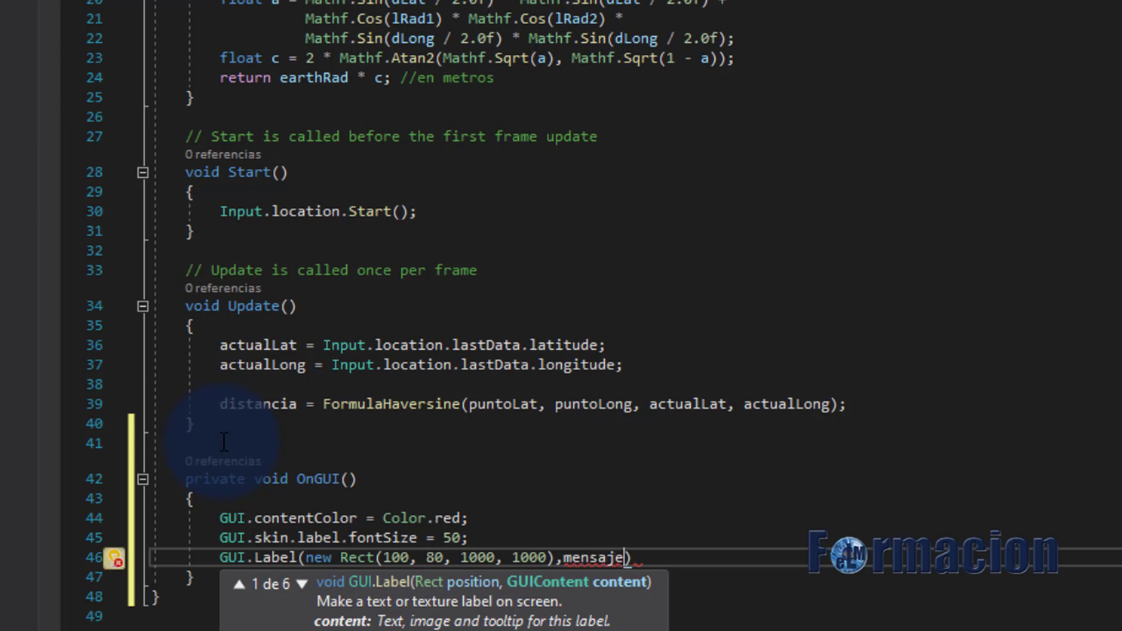
key(End)
text(;)
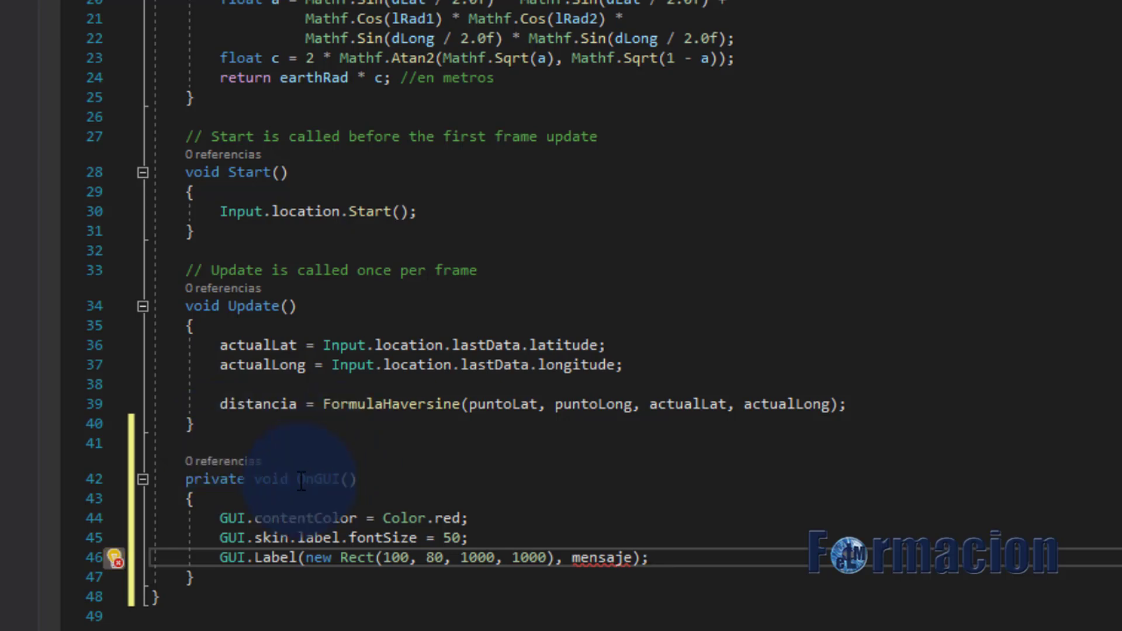
At the top of OnGUI, start string mensaje = "Latitud : " + actualLat
click(271, 498)
key(Return)
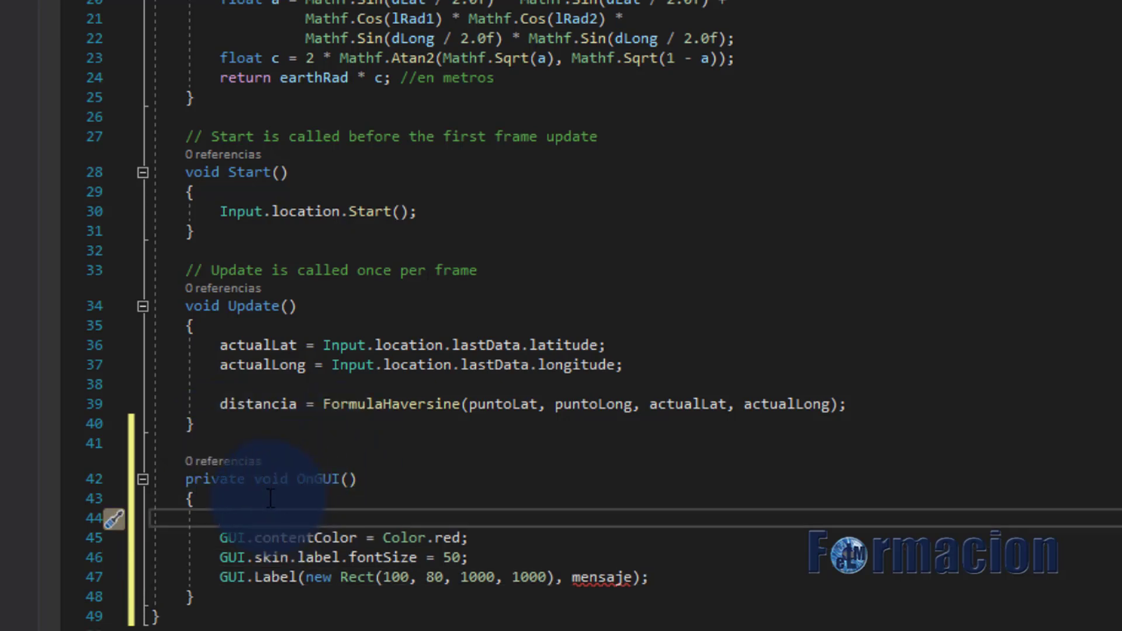
text(string)
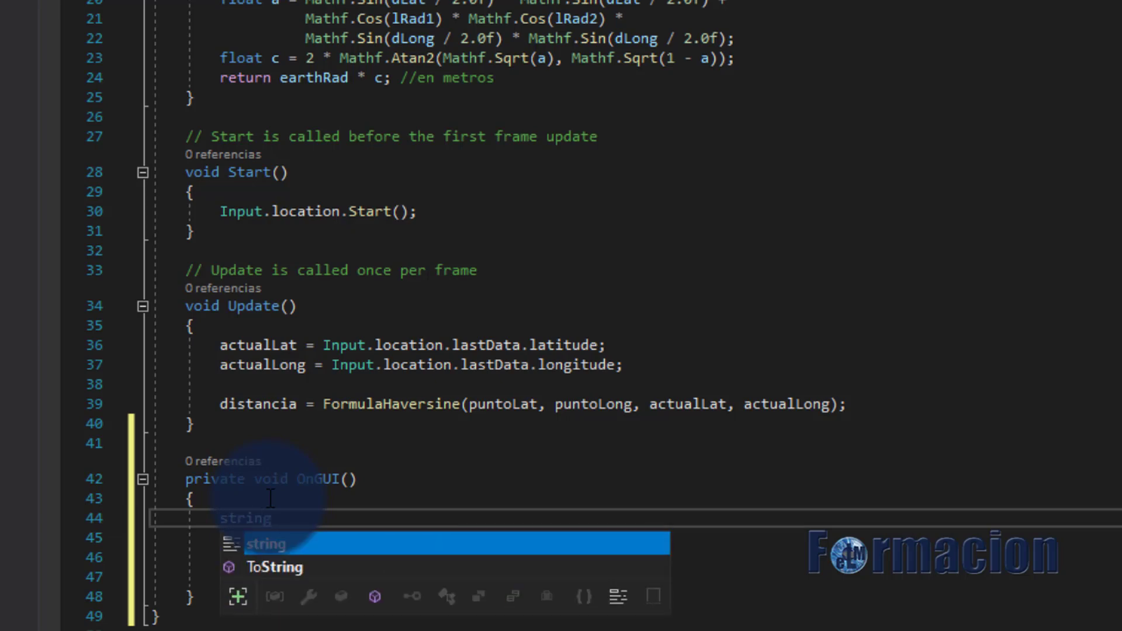
text( mensa)
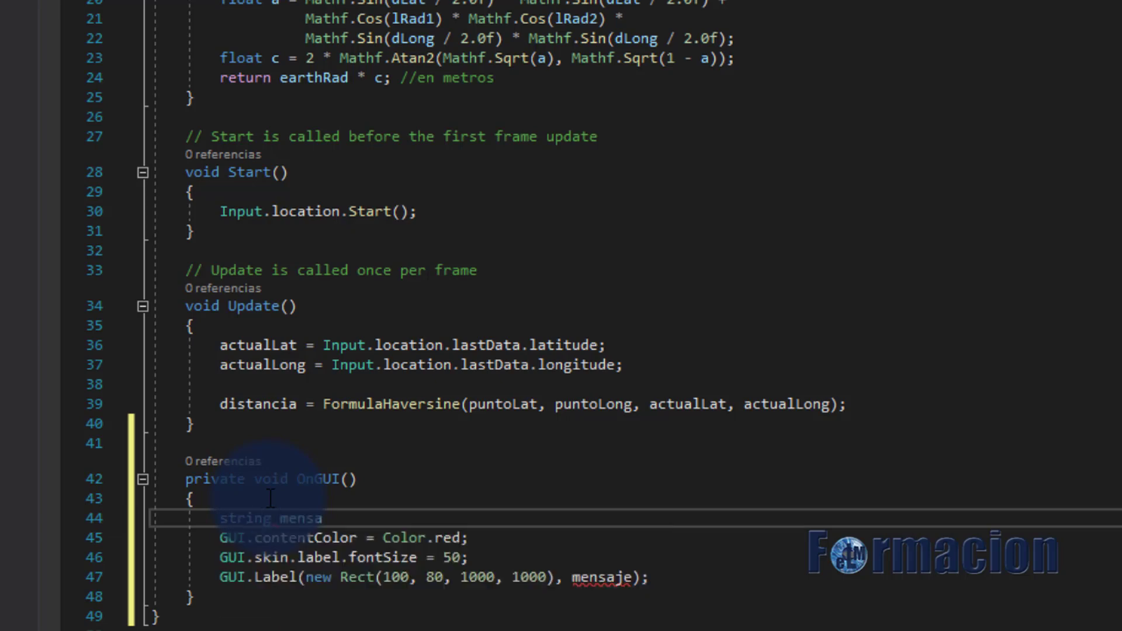
text(je = )
text("La)
text(titud)
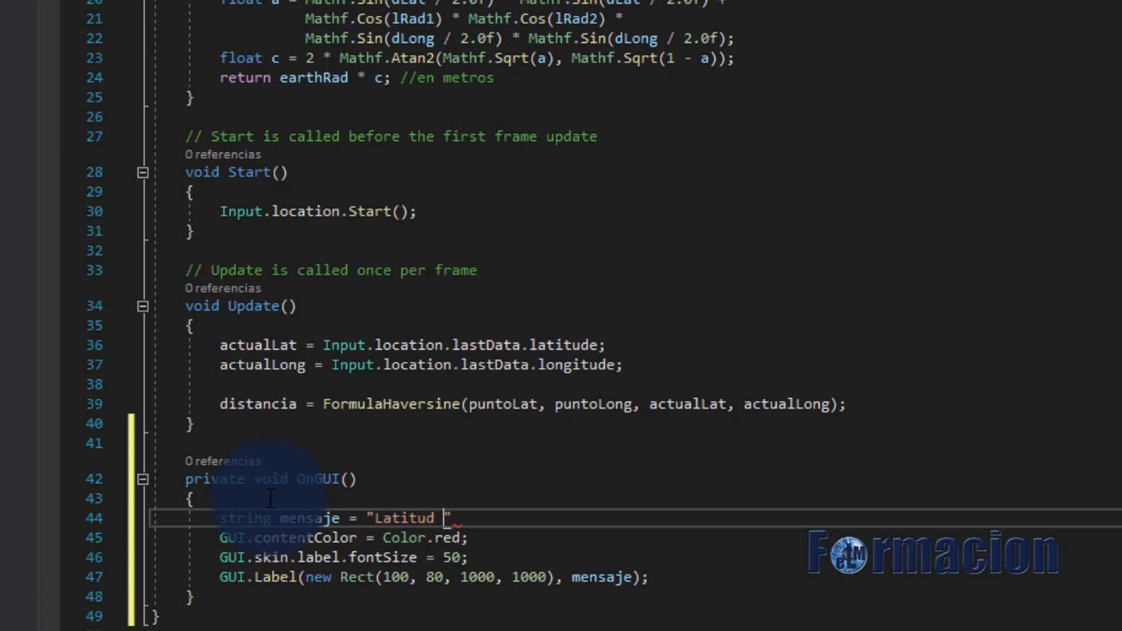
text( : " )
text(+)
text( actualL)
key(Tab)
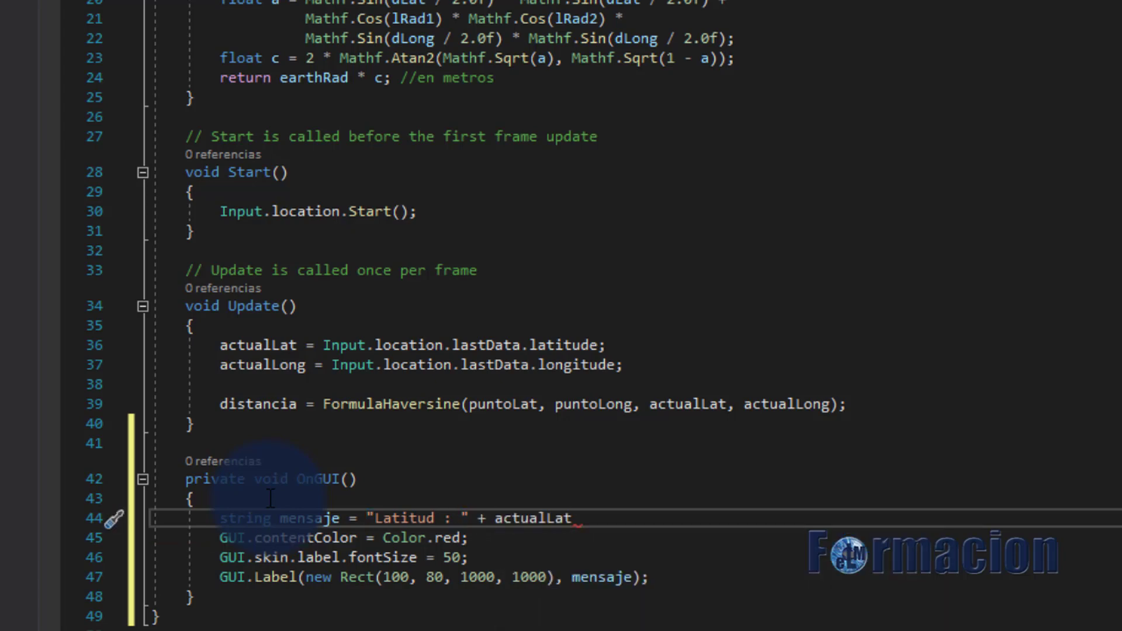
text(+)
Append "\nLongitud : " + actualLong and "\nDistancia :" + distancia to mensaje
key(Return)
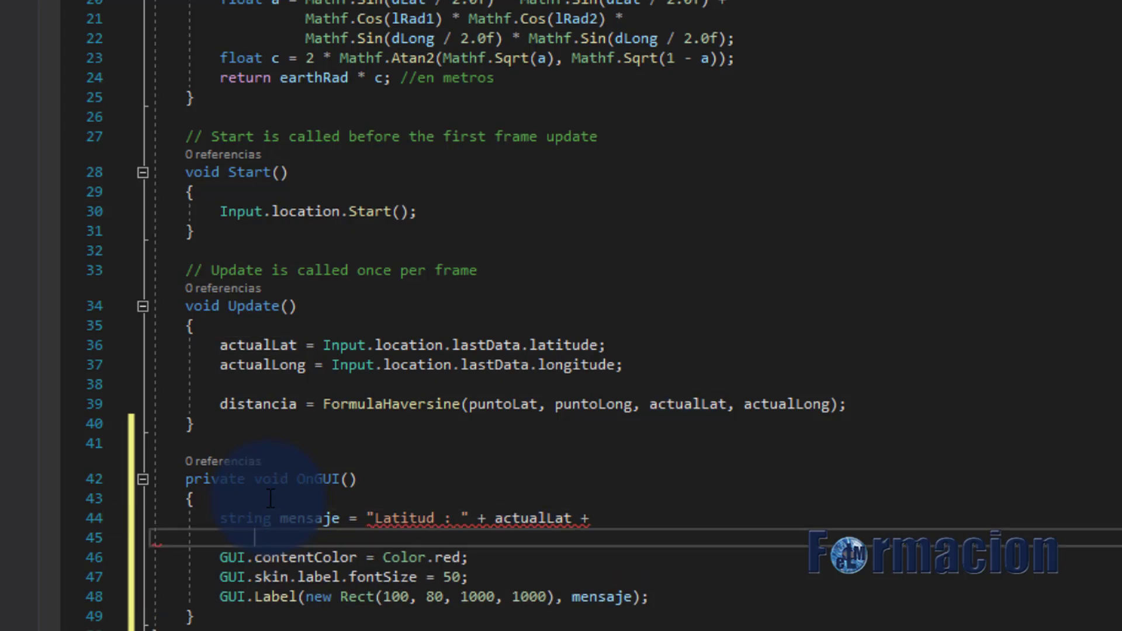
text(")
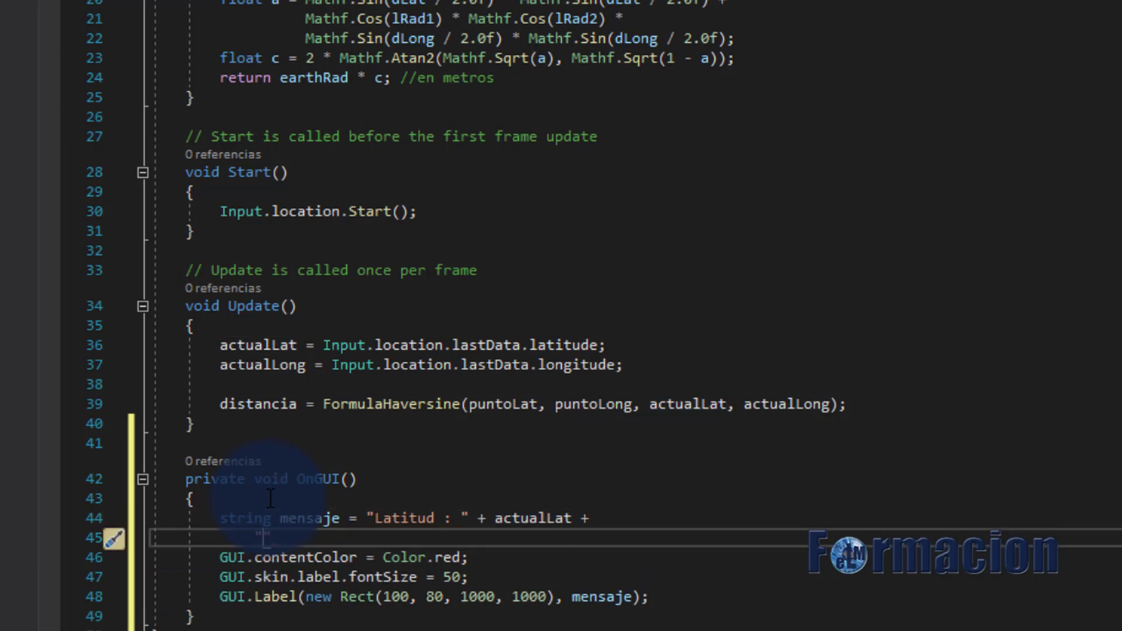
text(\n)
text(Longitud )
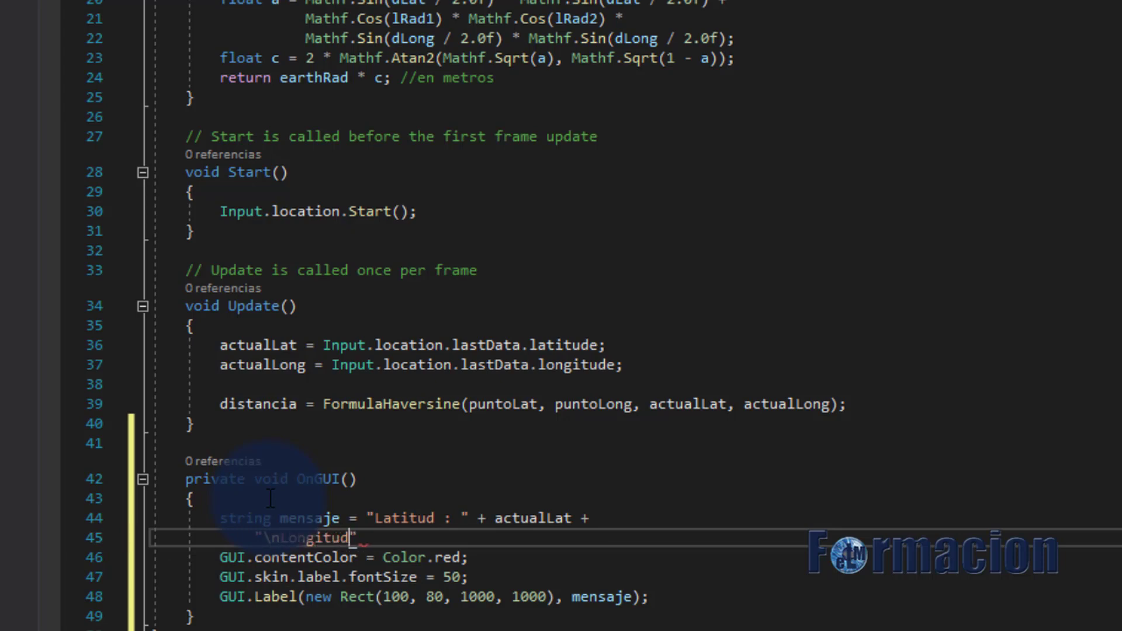
text(: ")
text( +)
text( ac)
key(Down)
key(Tab)
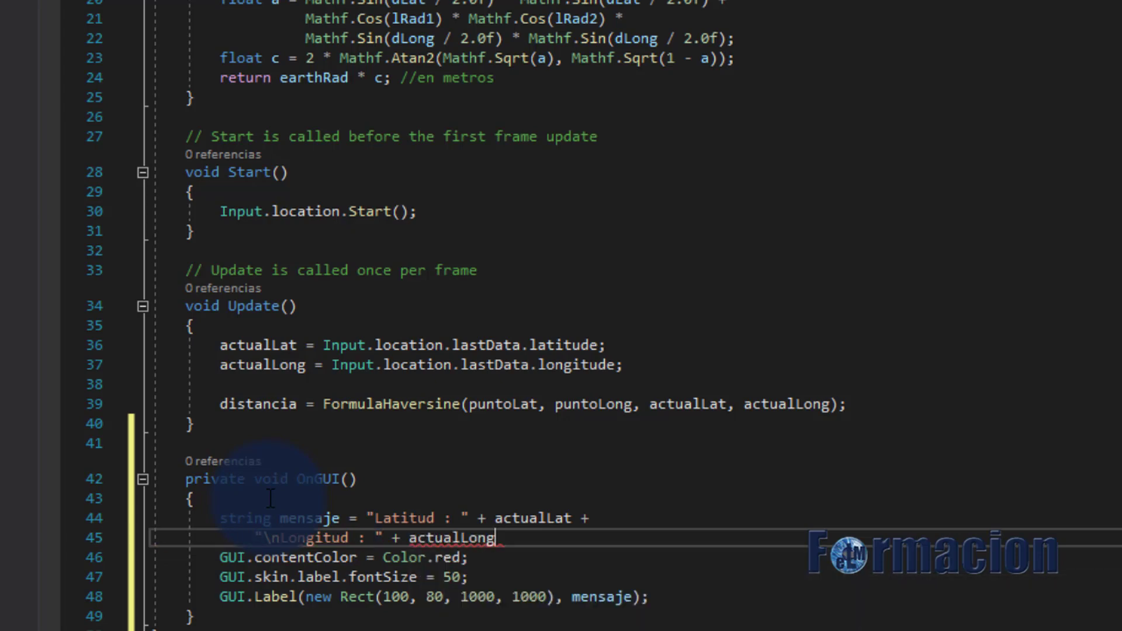
text( +)
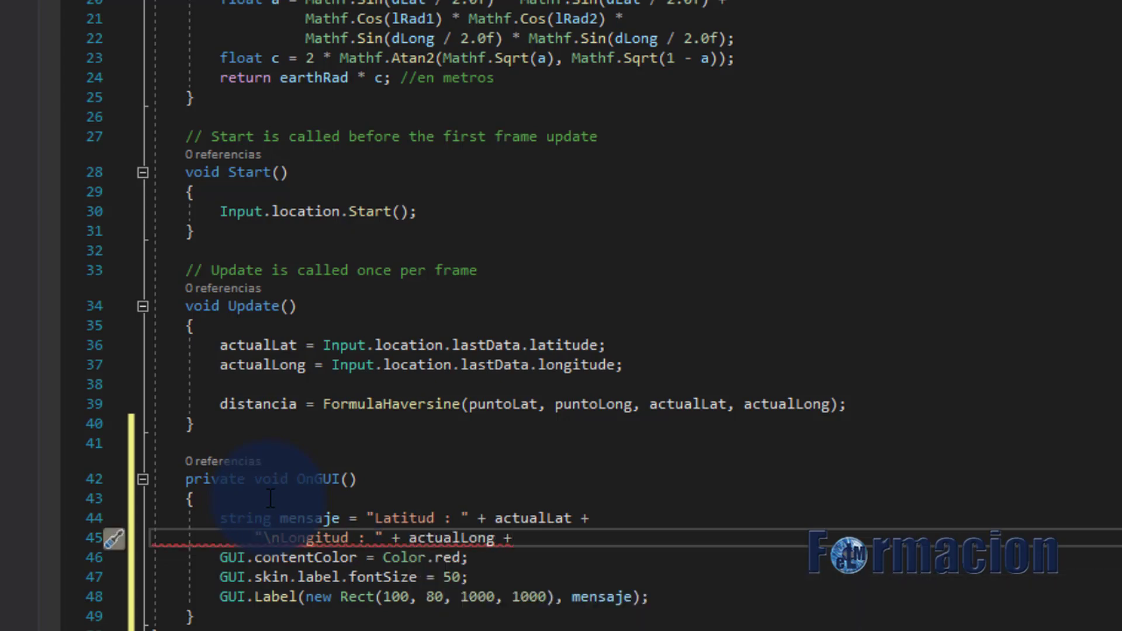
key(Return)
text("\)
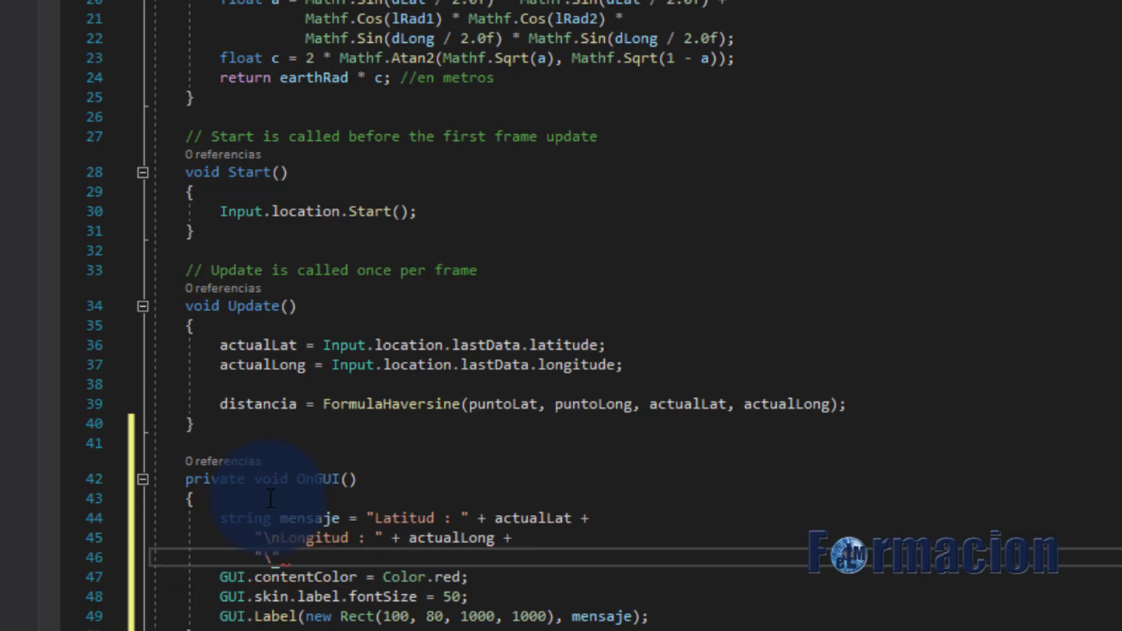
text(nDi)
text(stancia )
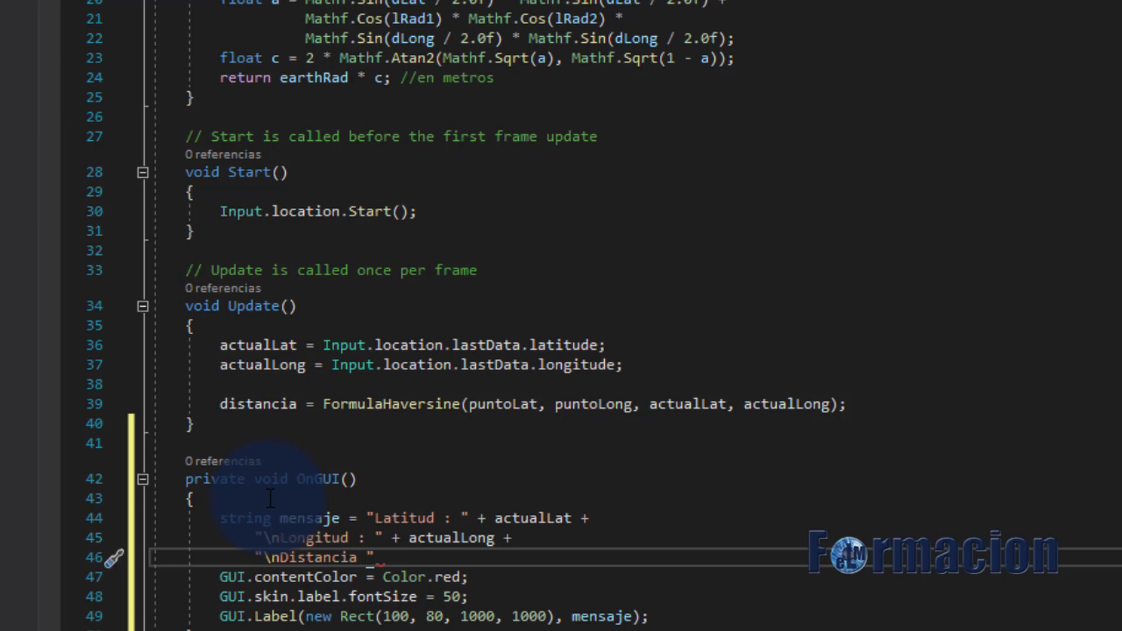
text(:)
text(" +)
text( d)
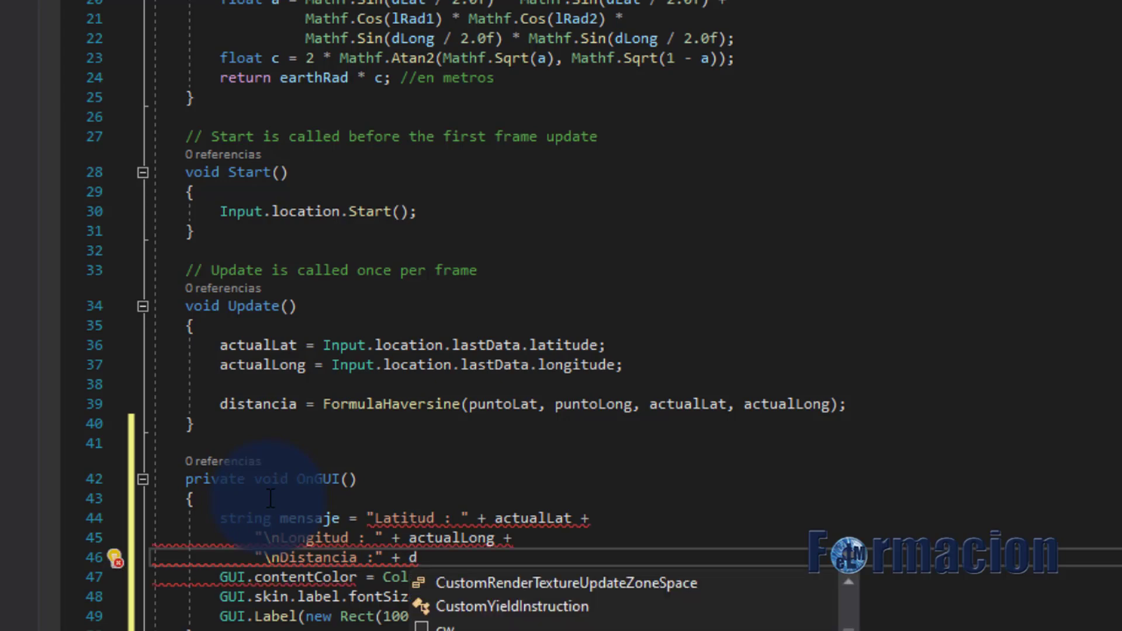
text(istancia;)
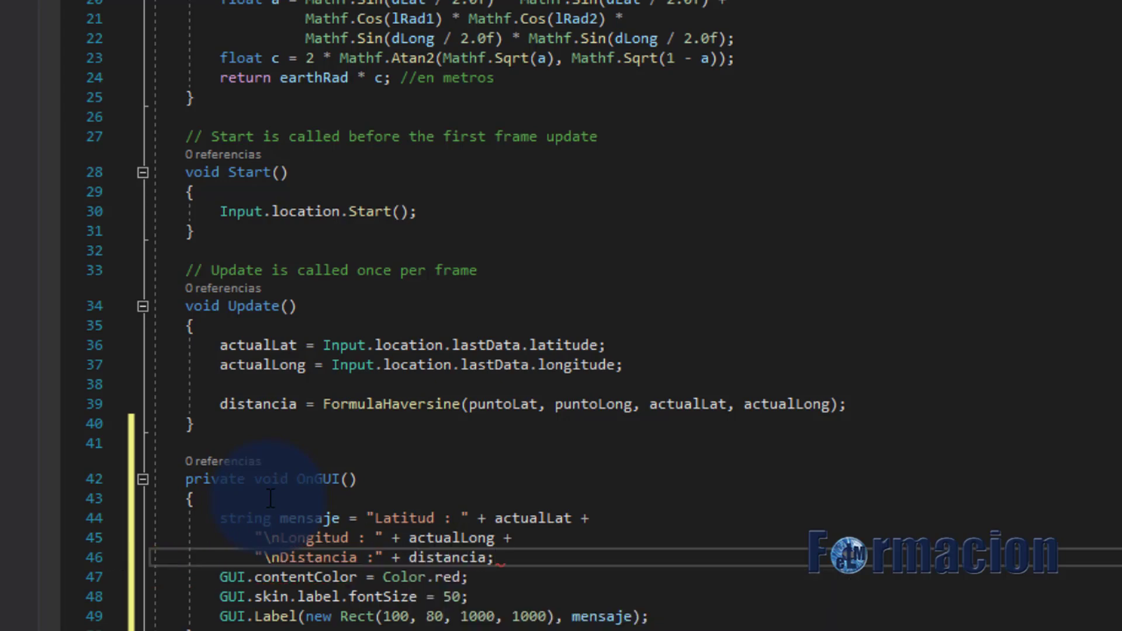
key(Return)
scroll(976, 391, down, 1)
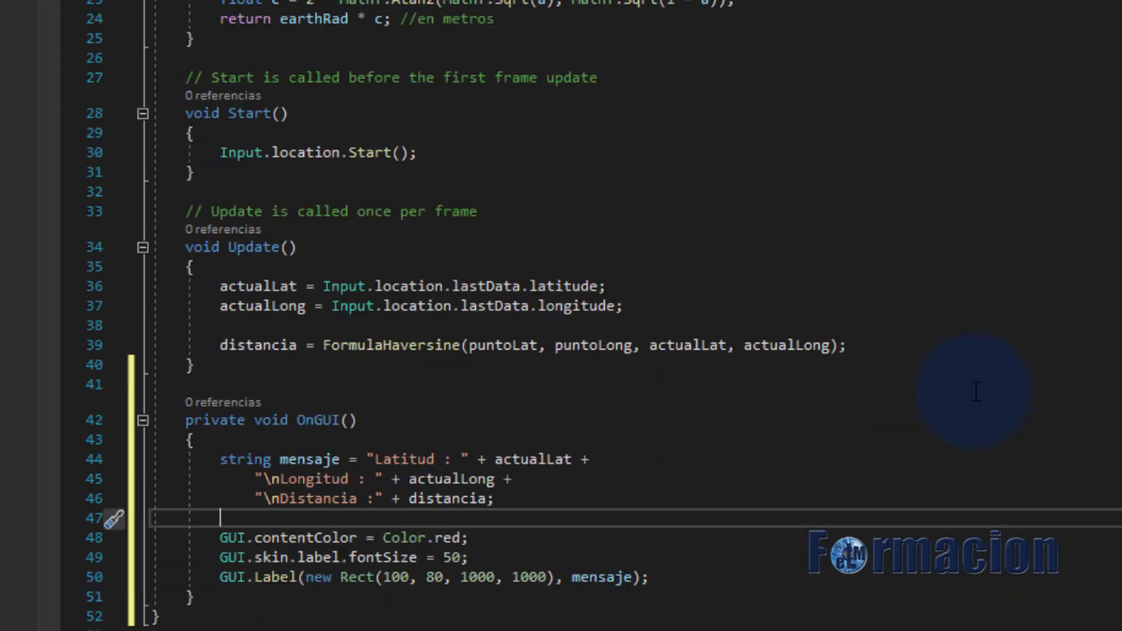
scroll(977, 392, down, 1)
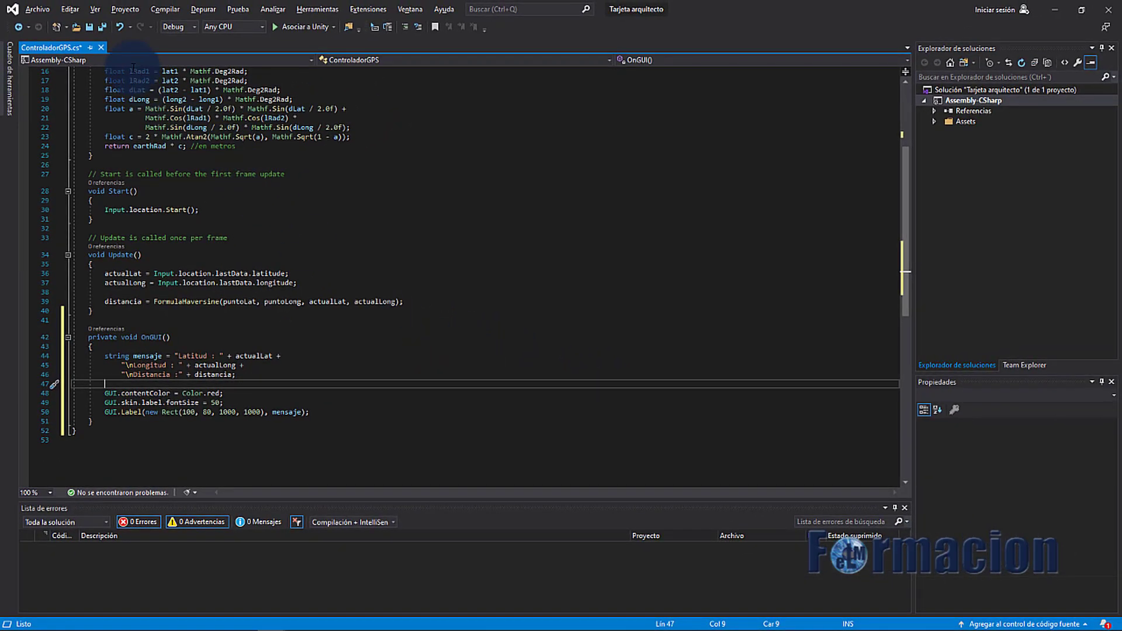
Save all, then play-test with Punto Lat 0.005 and Punto Long 2, getting Distancia 222390.5
click(104, 27)
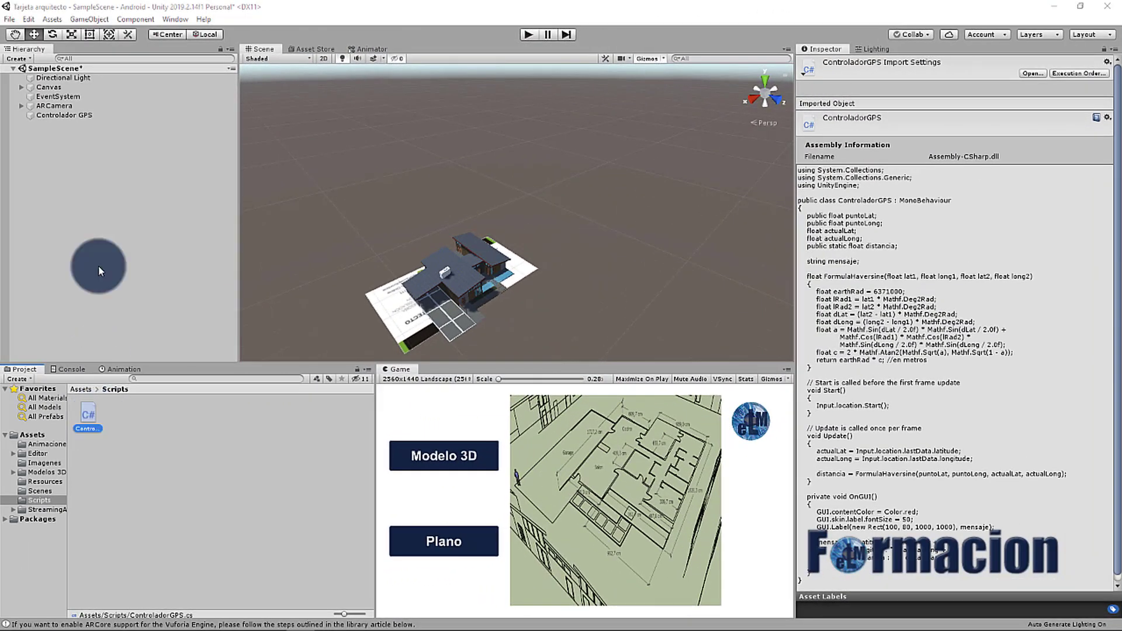
click(80, 113)
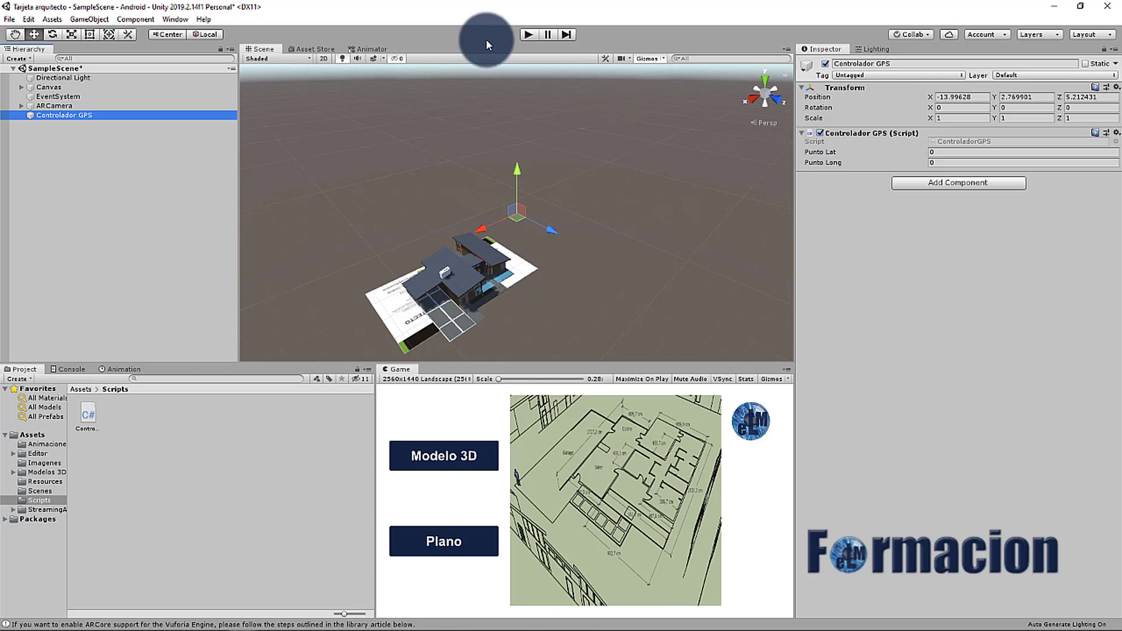
click(526, 35)
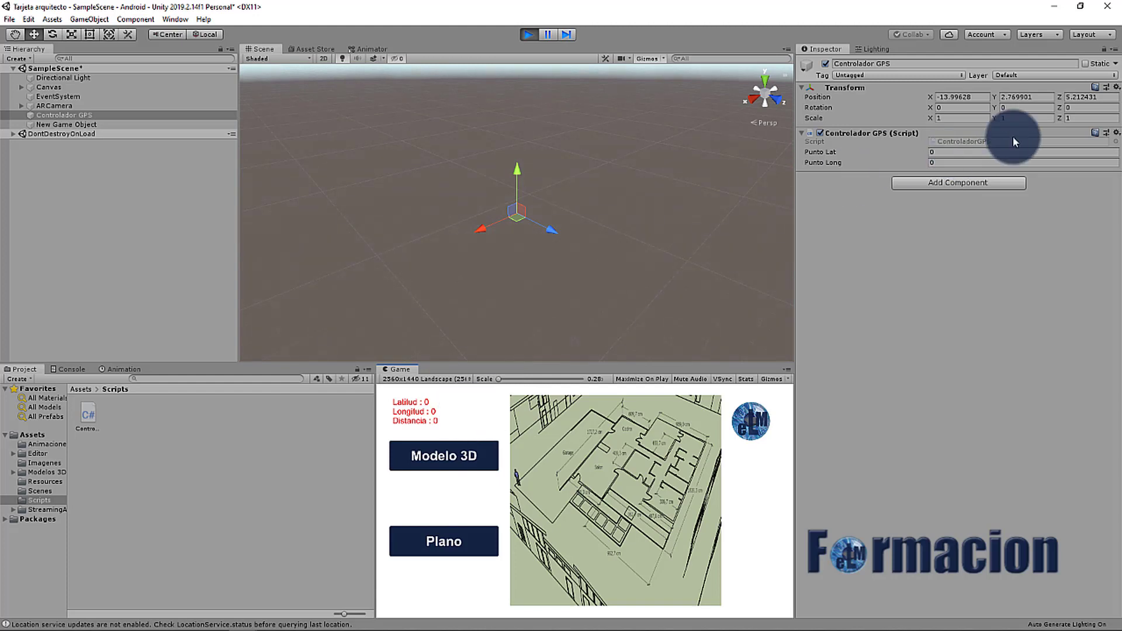
click(966, 151)
text(.205)
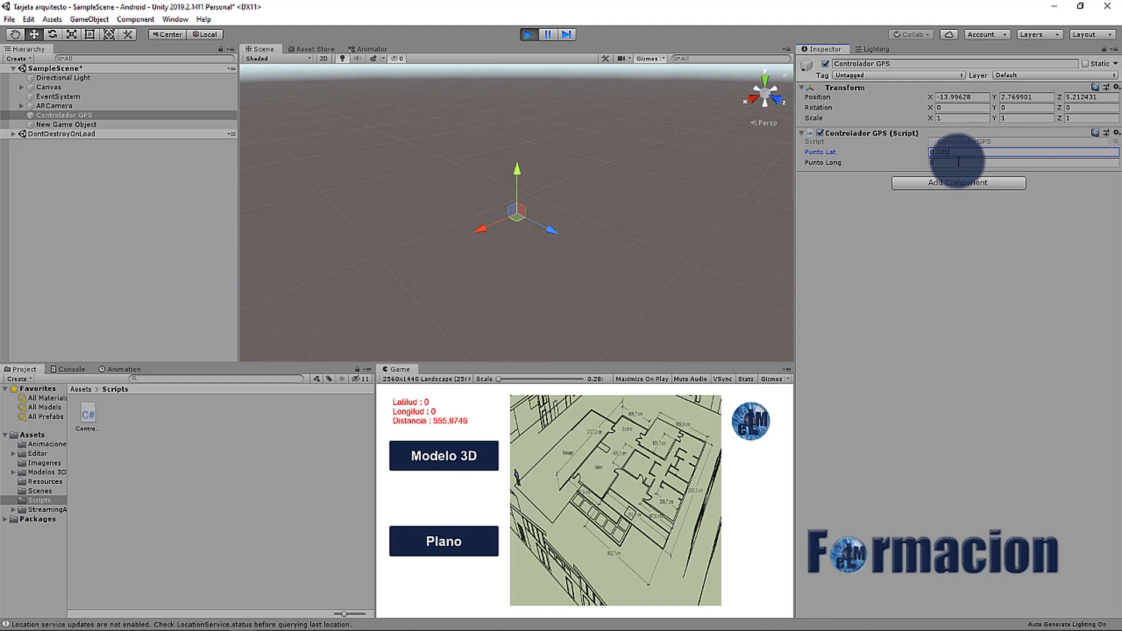
click(958, 162)
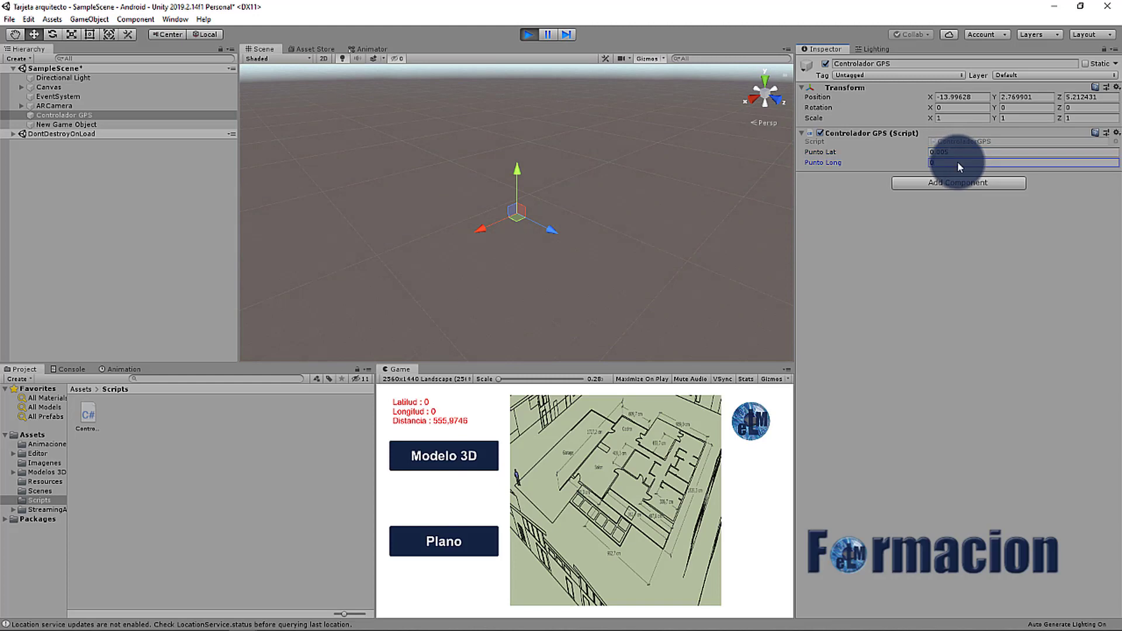
text(2)
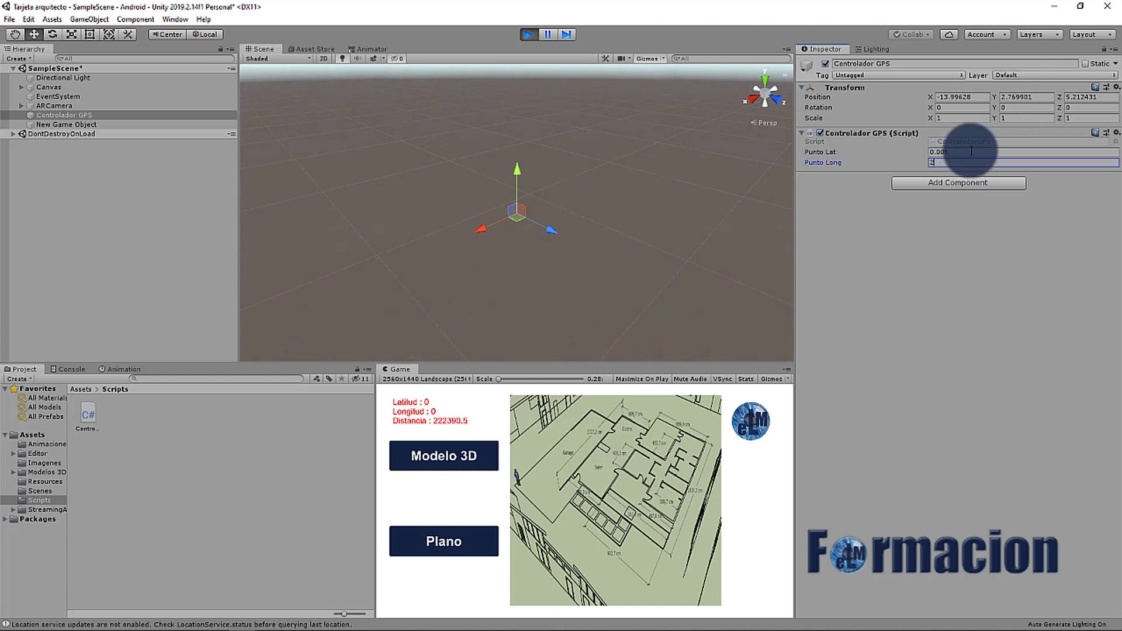
click(520, 34)
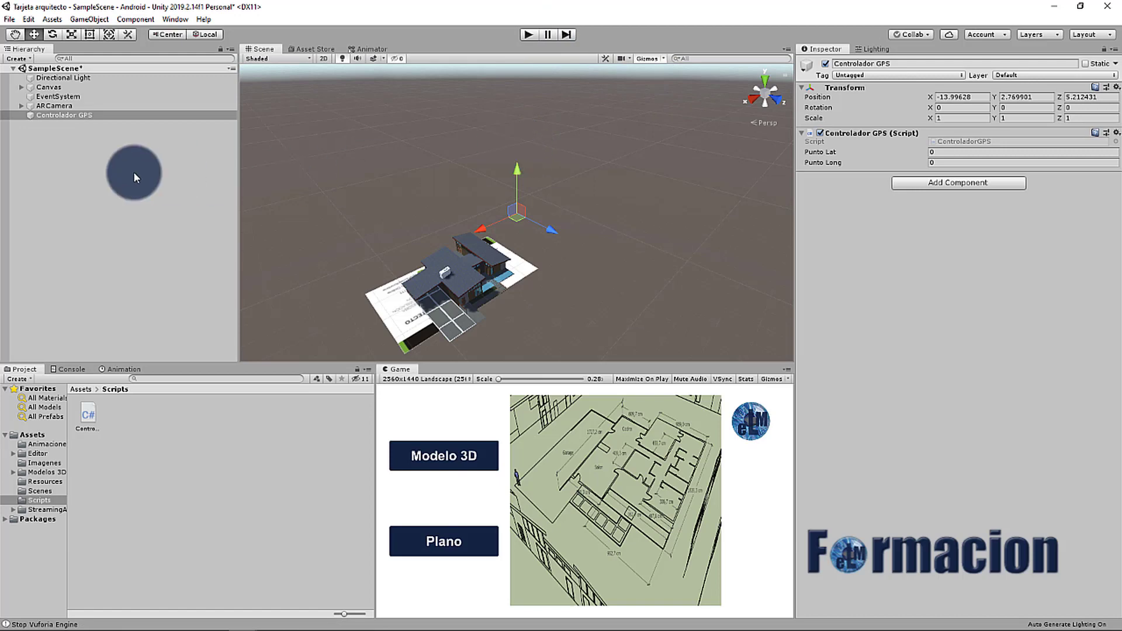
Add an empty GameObject named 'Controlador Modelos' to the scene
right_click(60, 148)
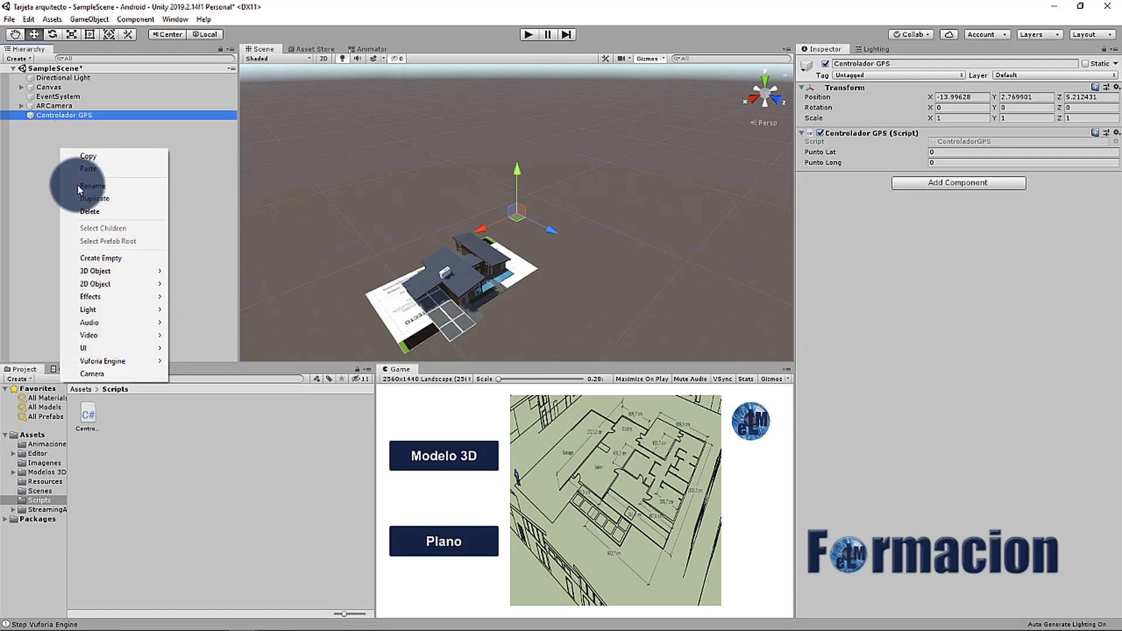
click(103, 255)
click(51, 125)
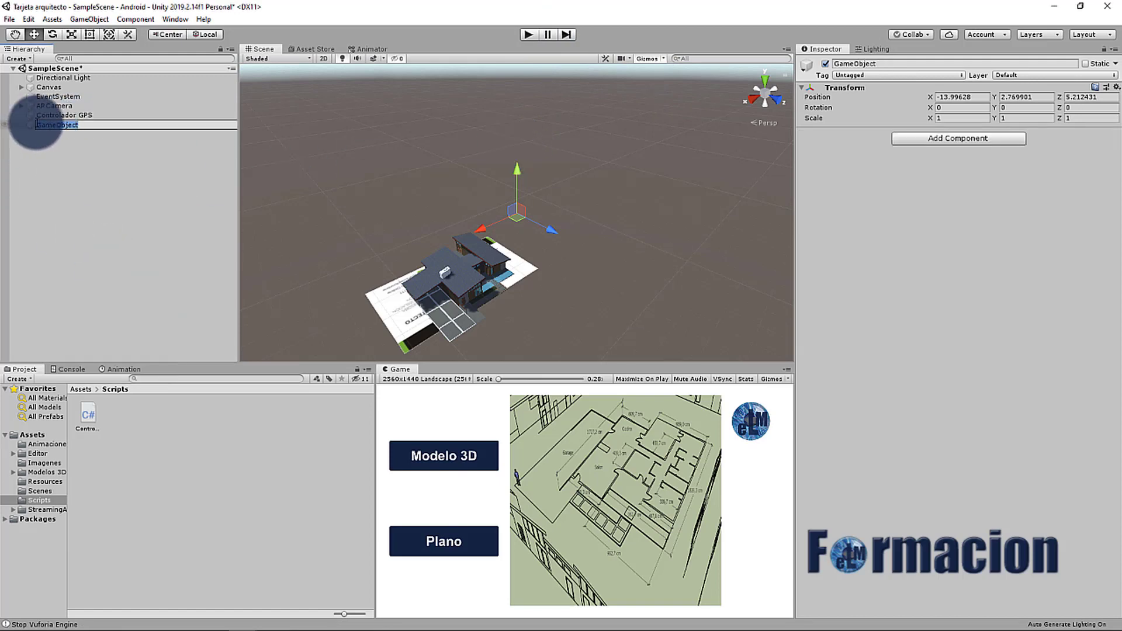
text(Controlador Modelos)
key(Return)
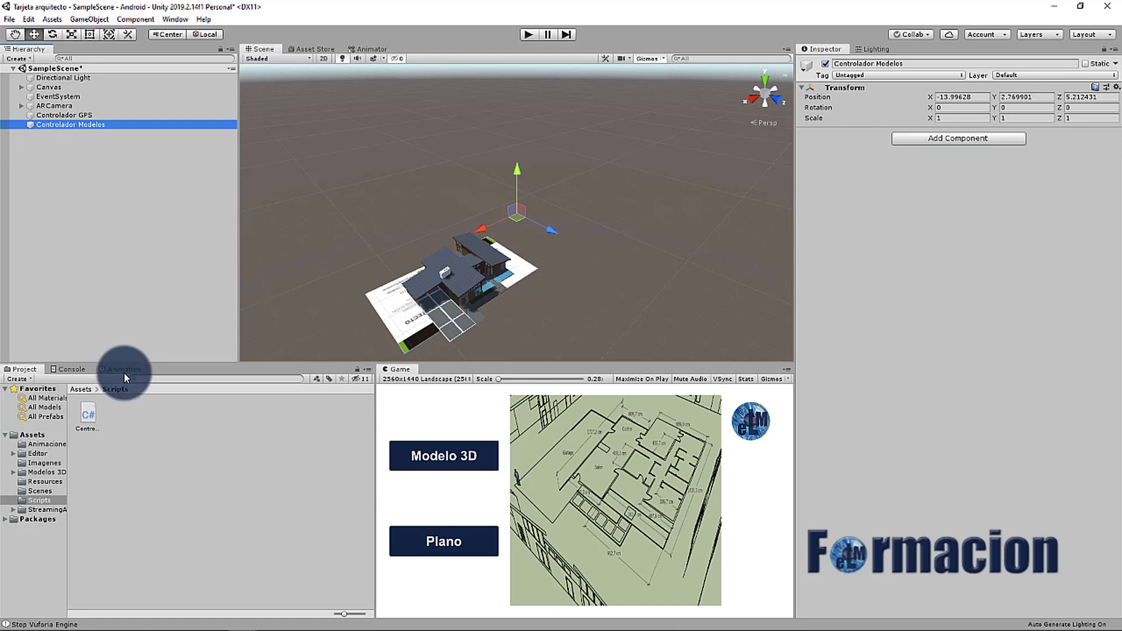
Create the ControladorModelos C# script in Scripts and open it in Visual Studio
right_click(125, 430)
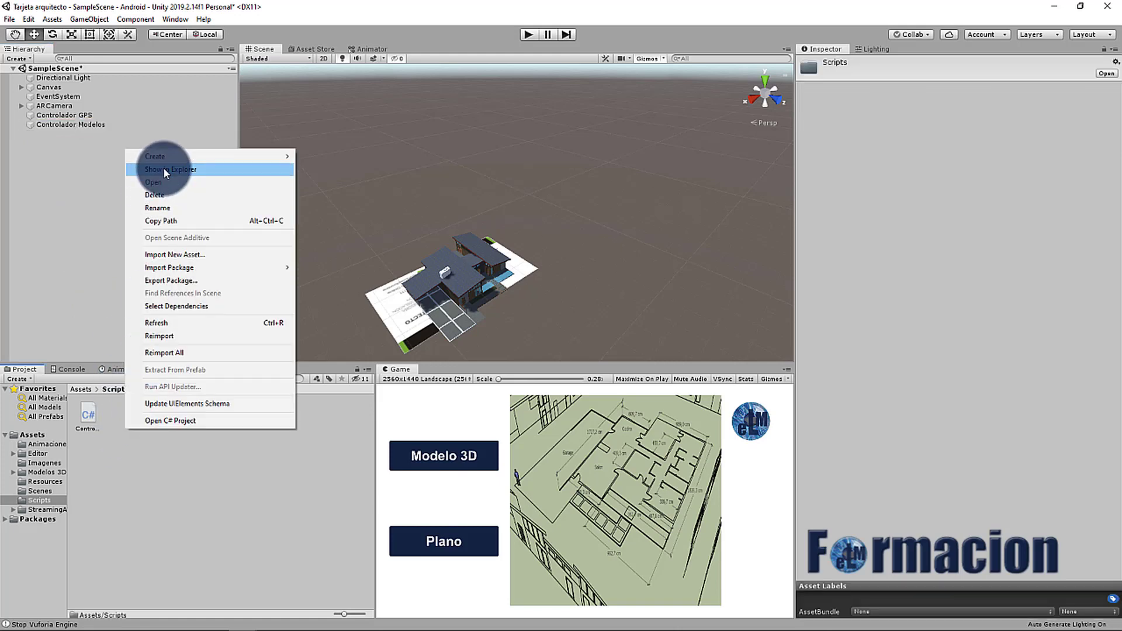
mouse_move(167, 161)
click(322, 169)
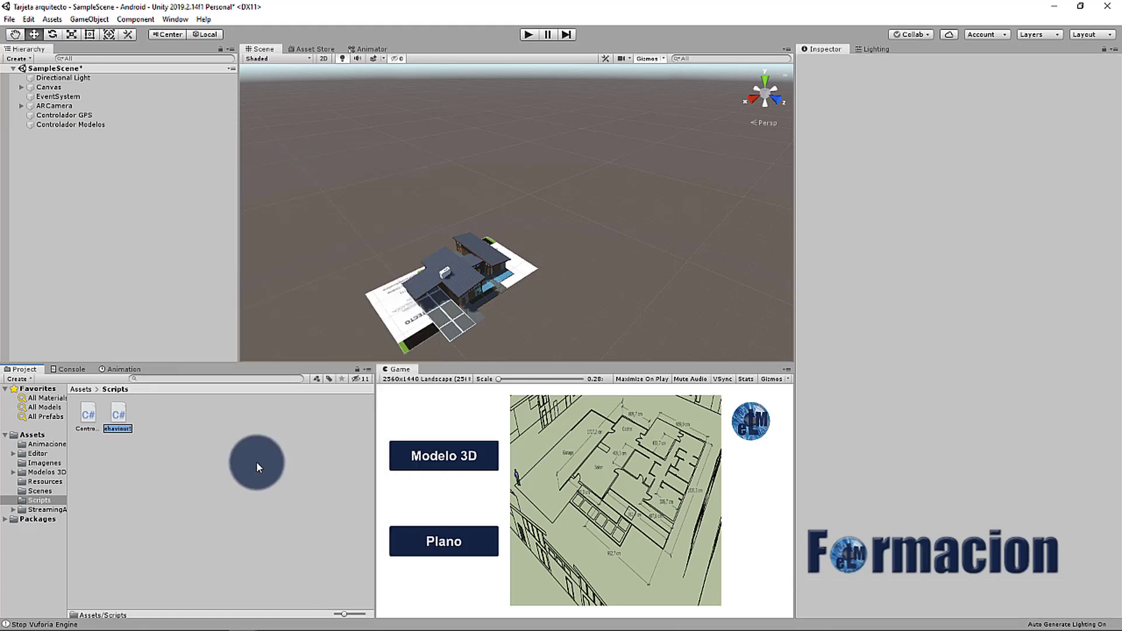
text(ControladorMod)
text(elos)
key(Return)
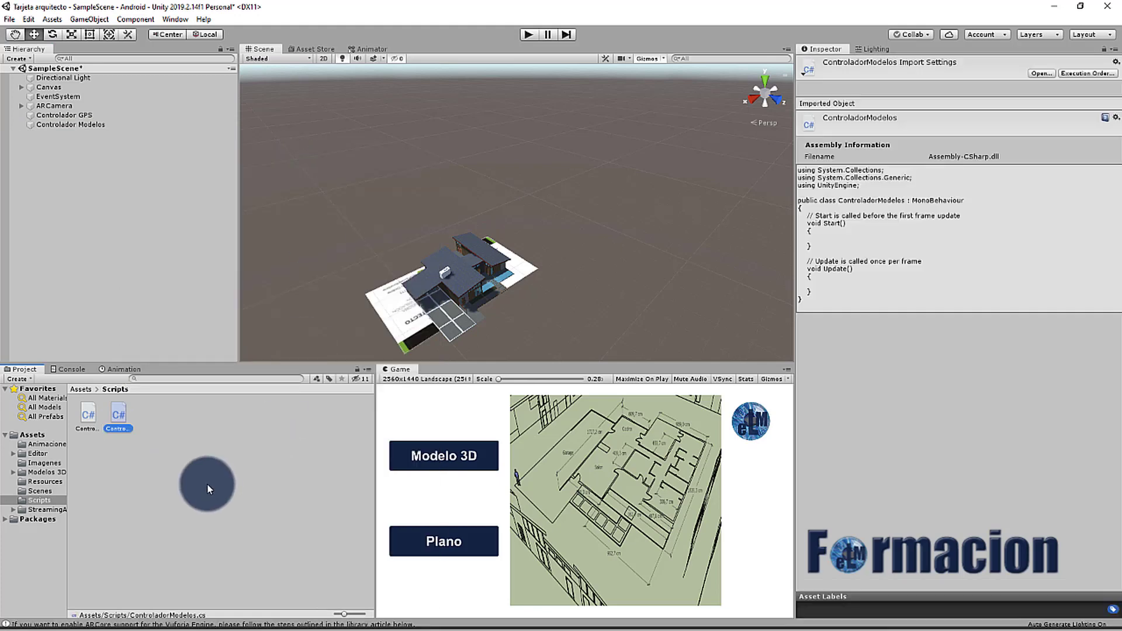
double_click(121, 415)
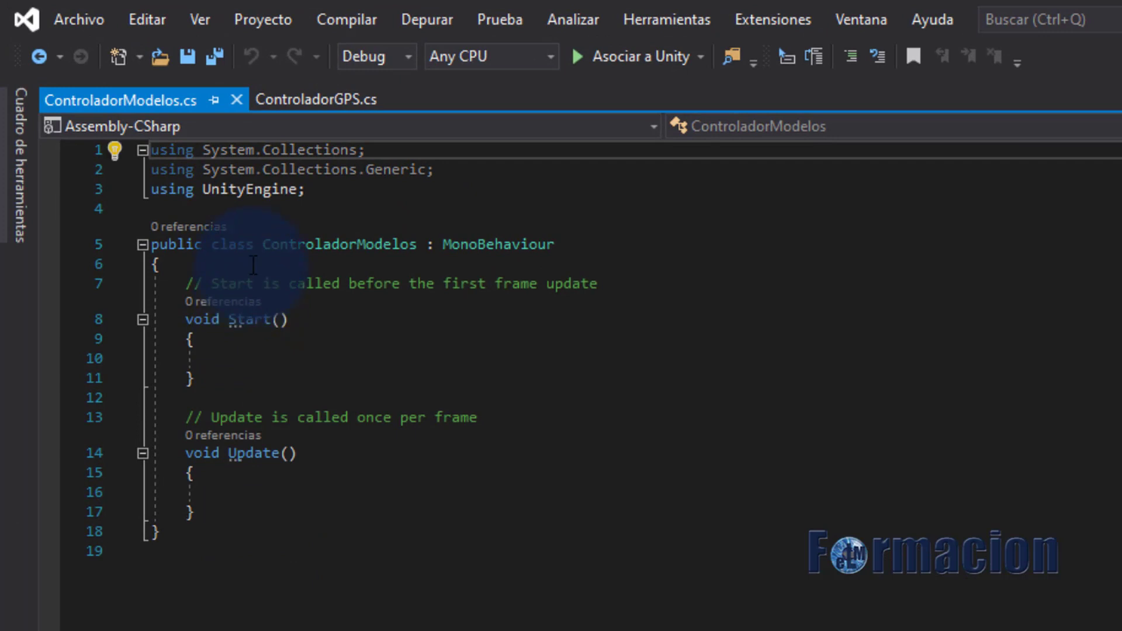
click(254, 264)
key(Return)
Declare public GameObject modelo1; public GameObject modelo2; and public float radioDeAccion;
text(p)
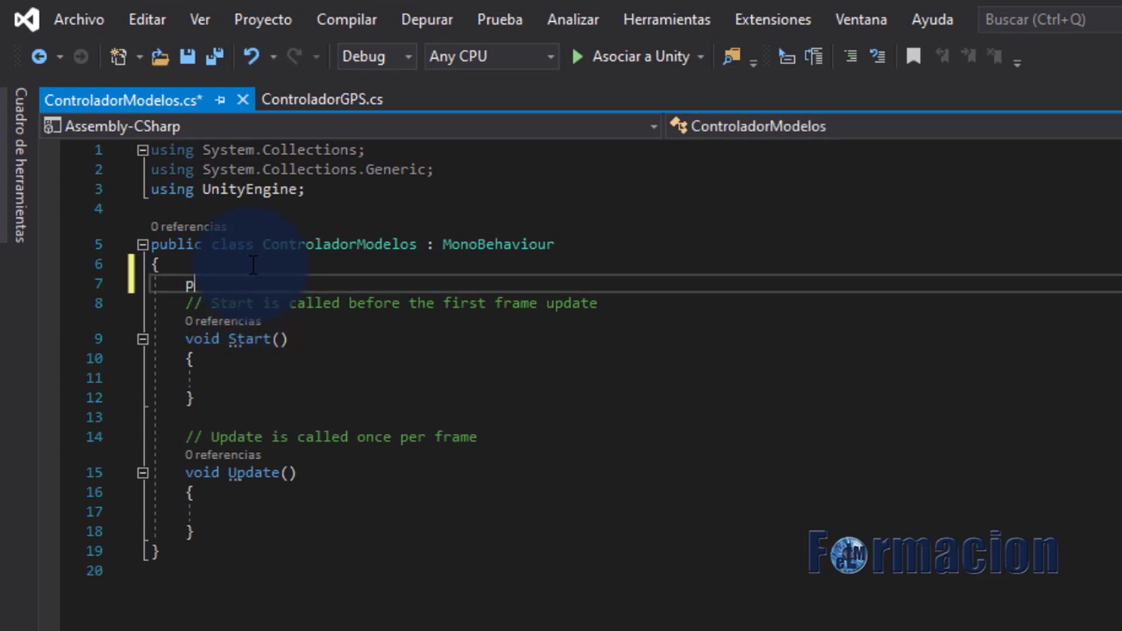
text(ublic gam )
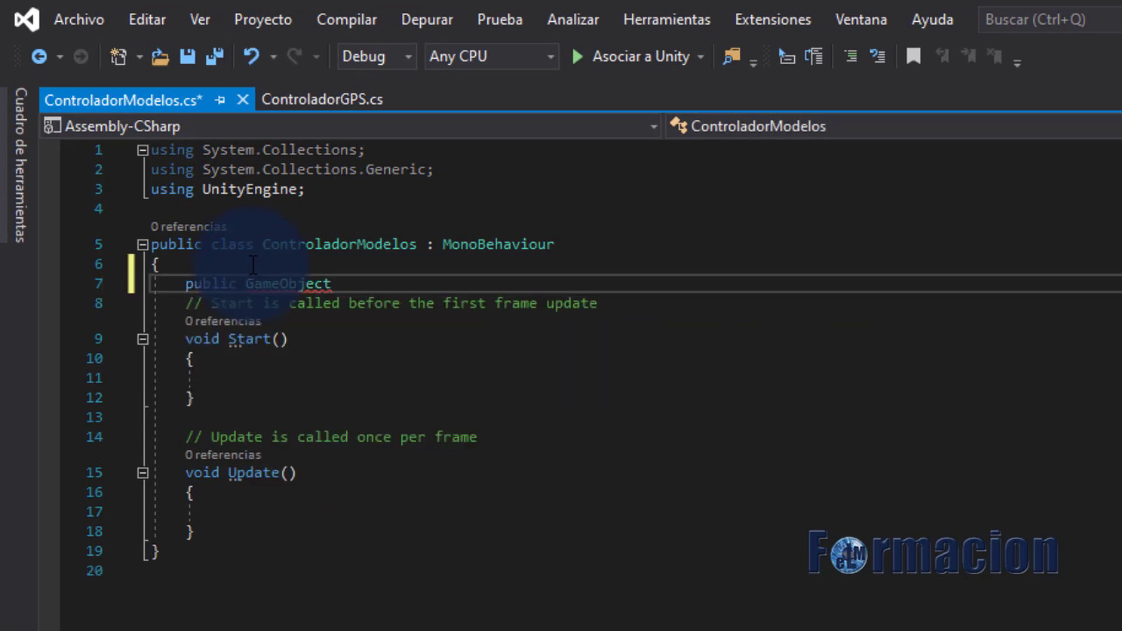
text(modelo1)
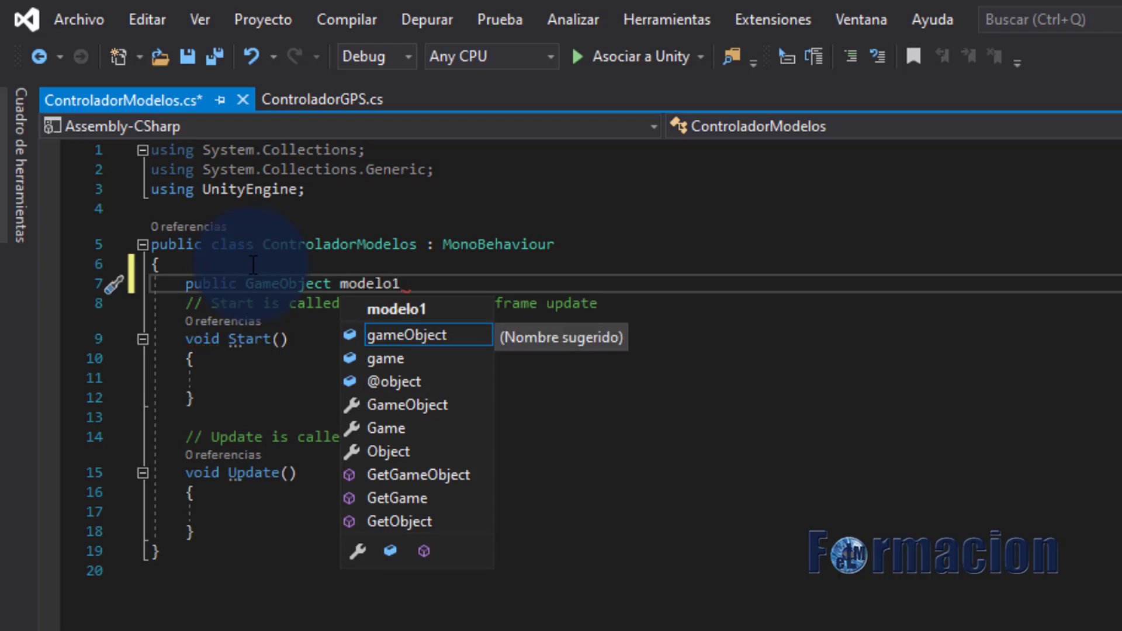
text(;)
key(Return)
text(pu g )
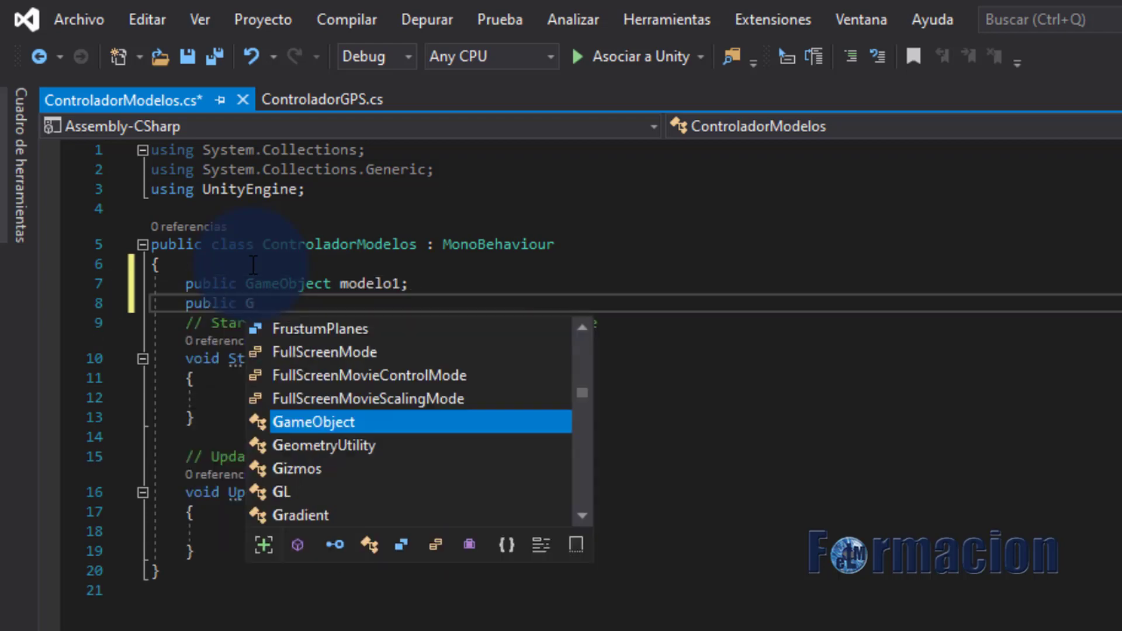
text(modelo2;)
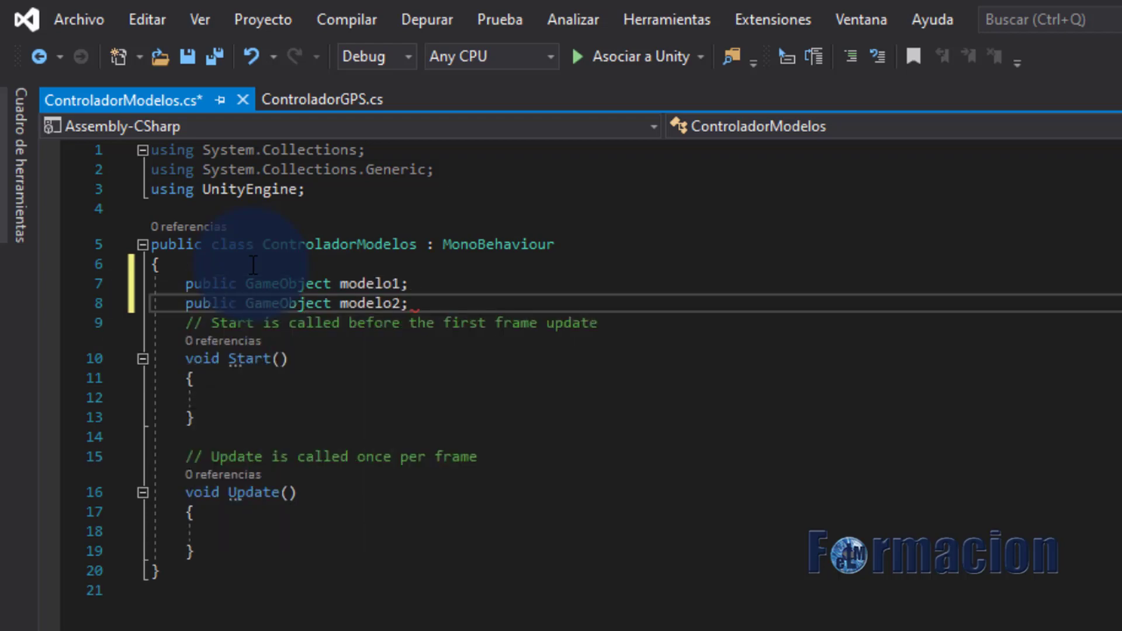
key(Return)
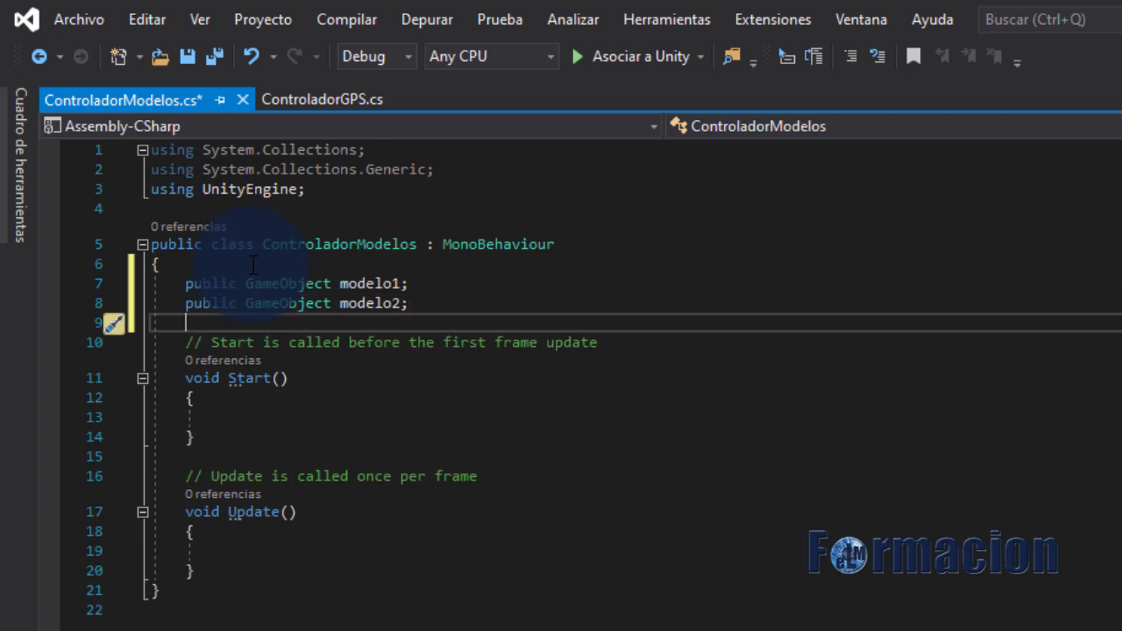
text(public floa)
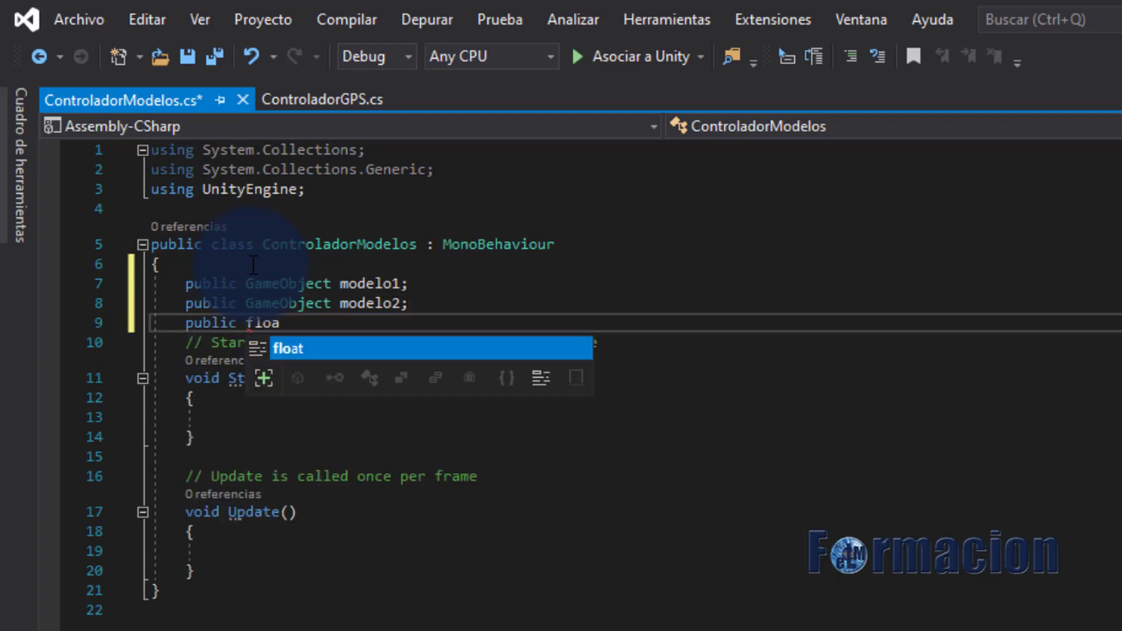
text(t)
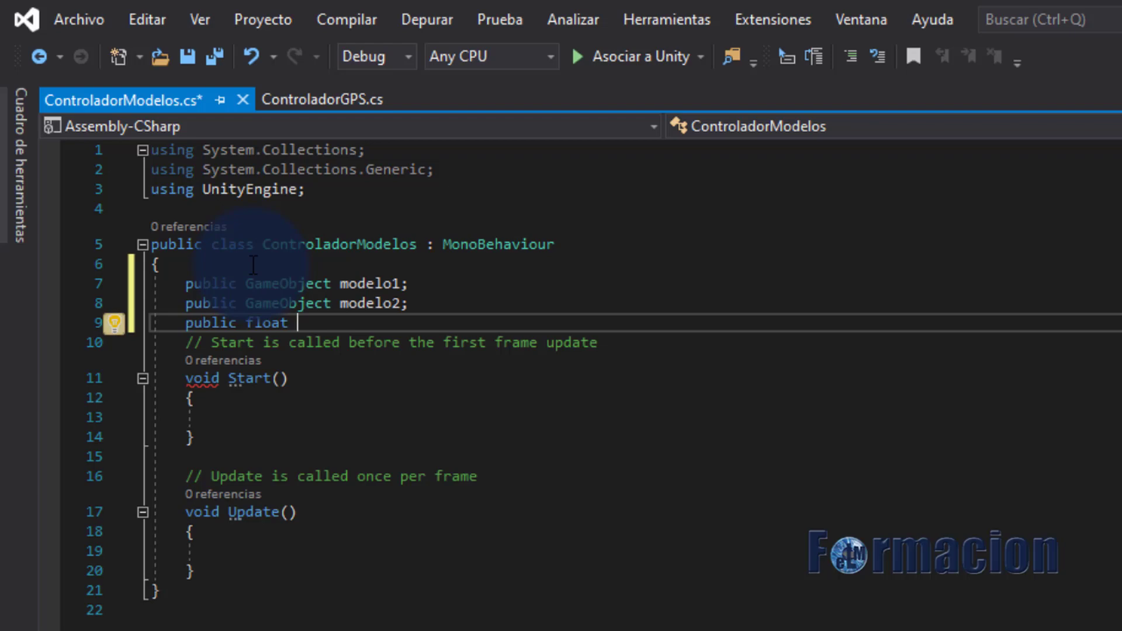
text(rad)
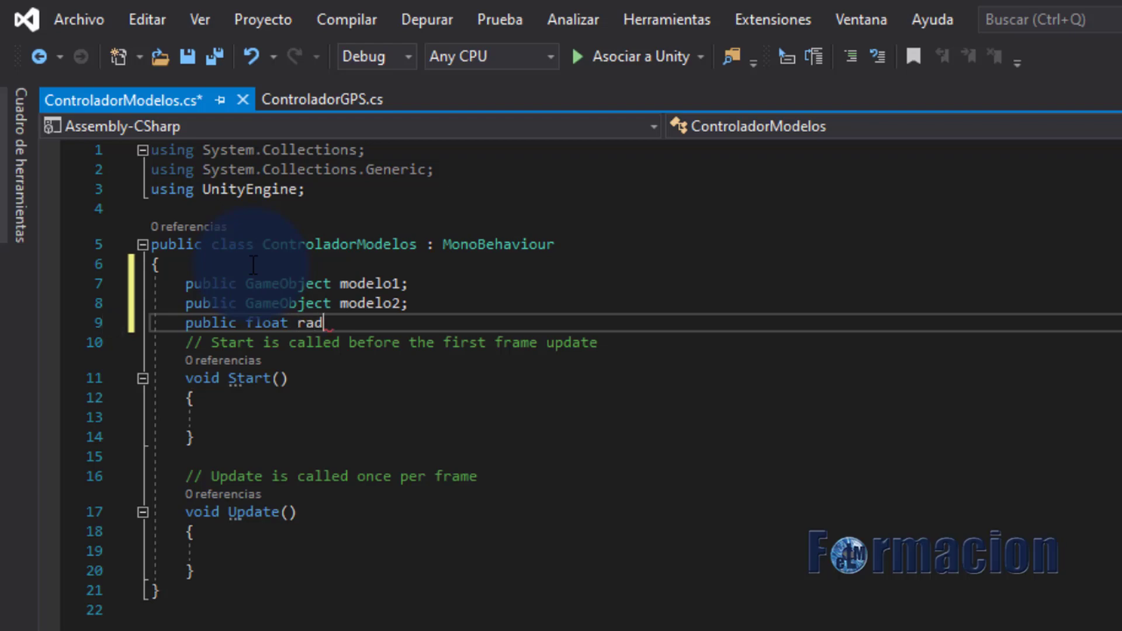
text(io)
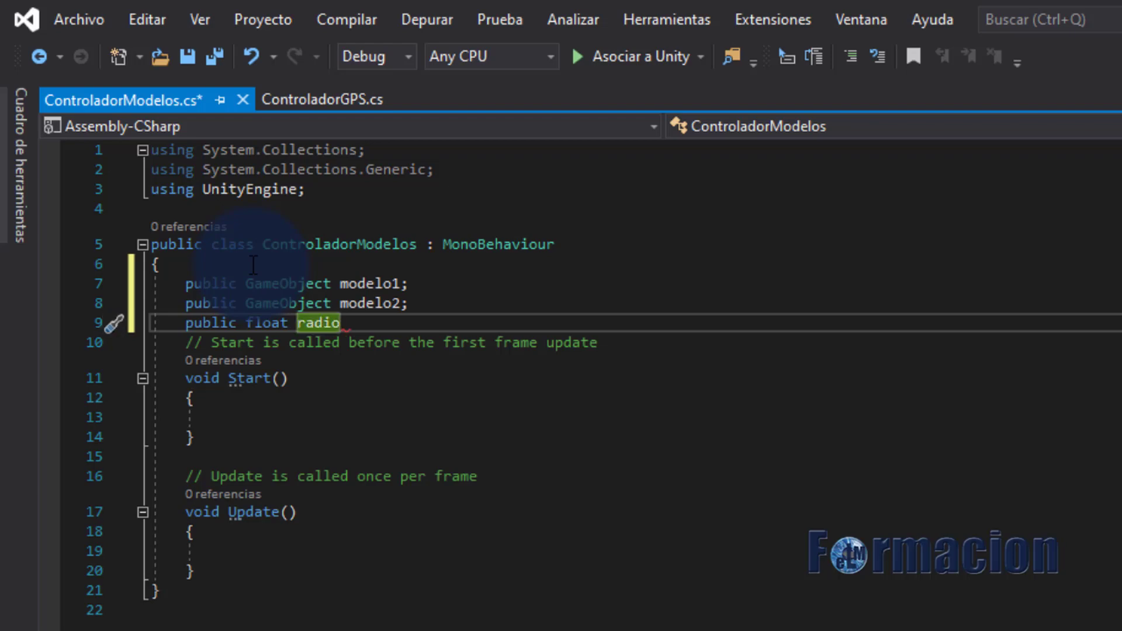
text(DeAccio)
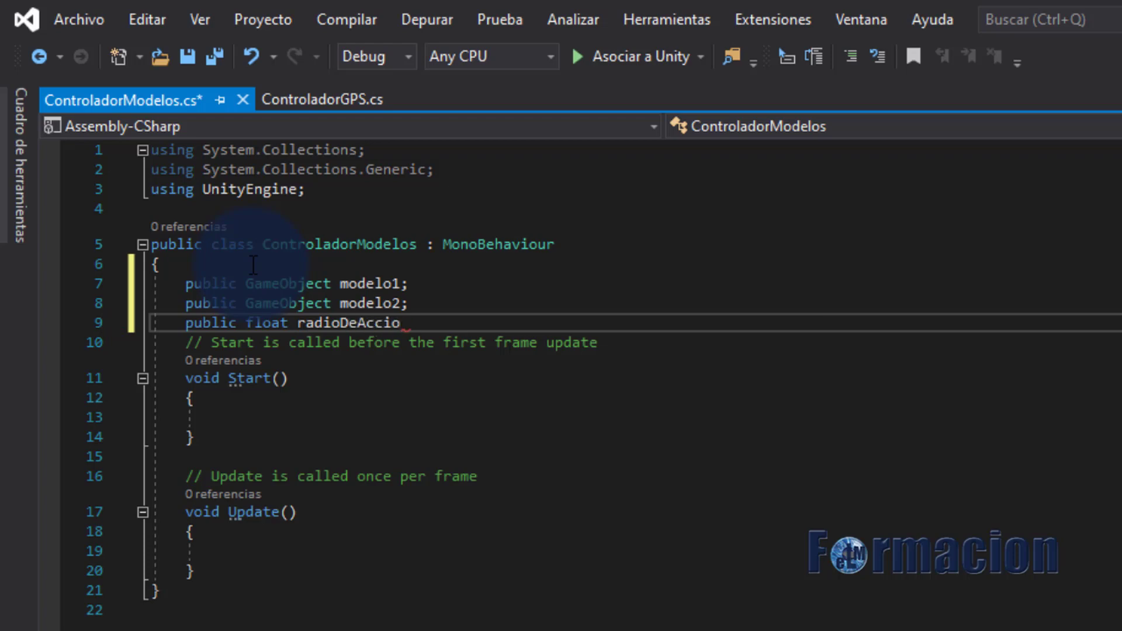
text(;)
key(Return)
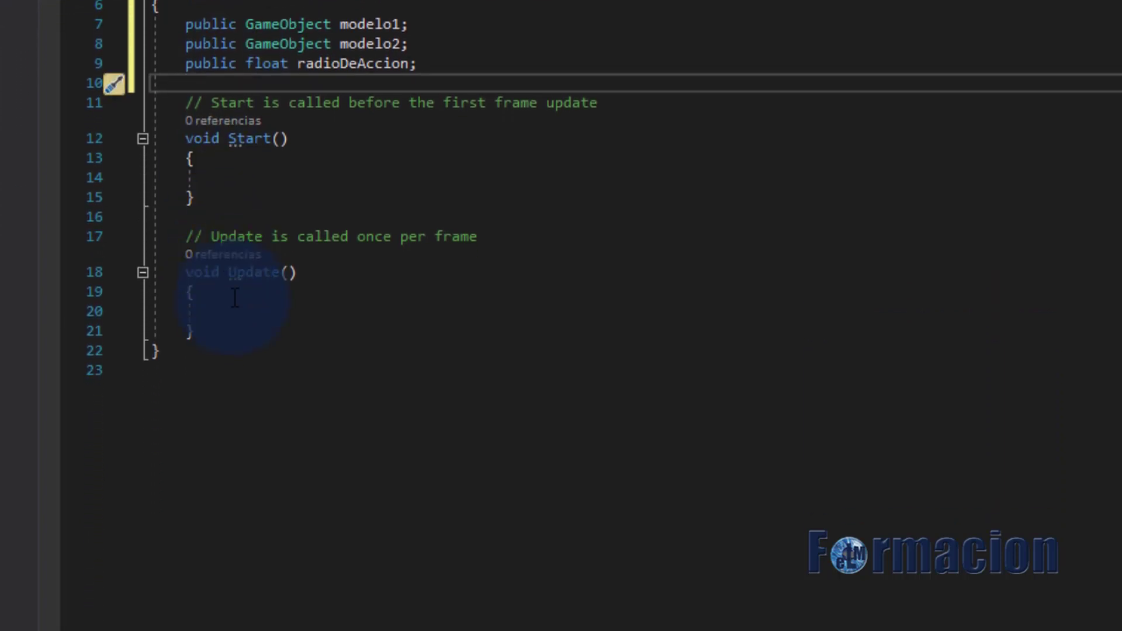
In Update, write the condition if (ControladorGPS.distancia < radioDeAccion)
click(236, 311)
text(i)
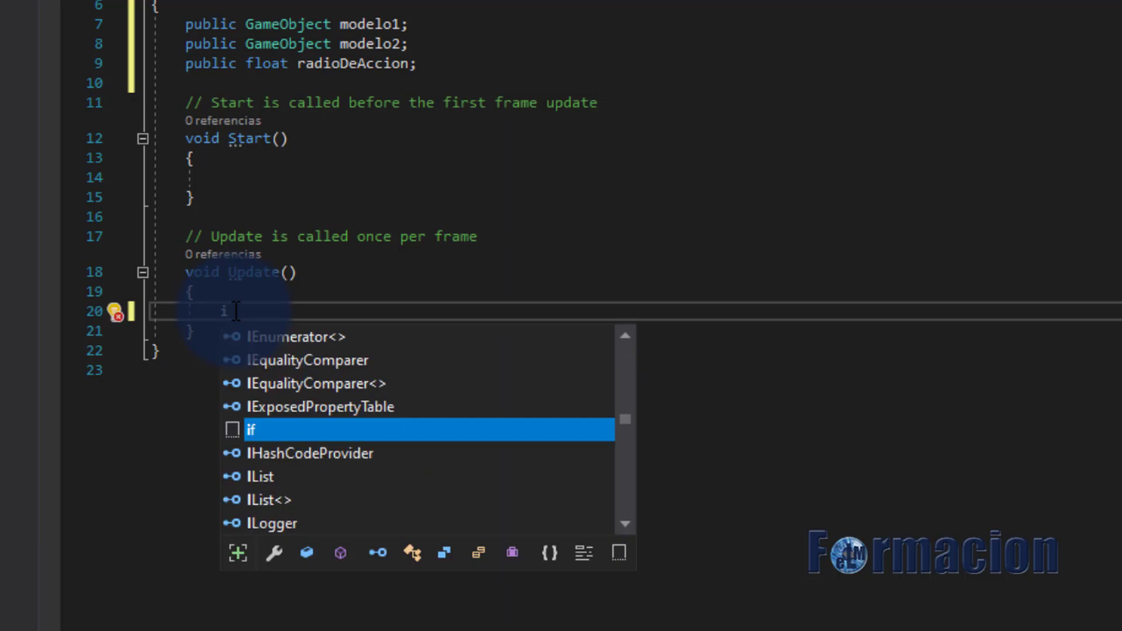
text(f ()
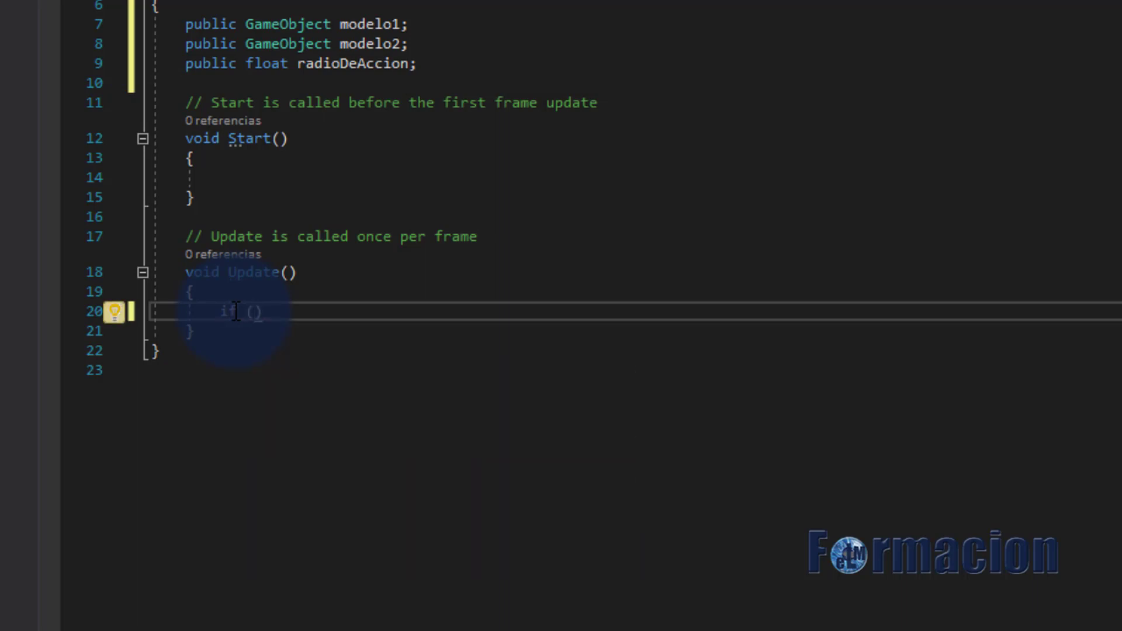
text(Cont)
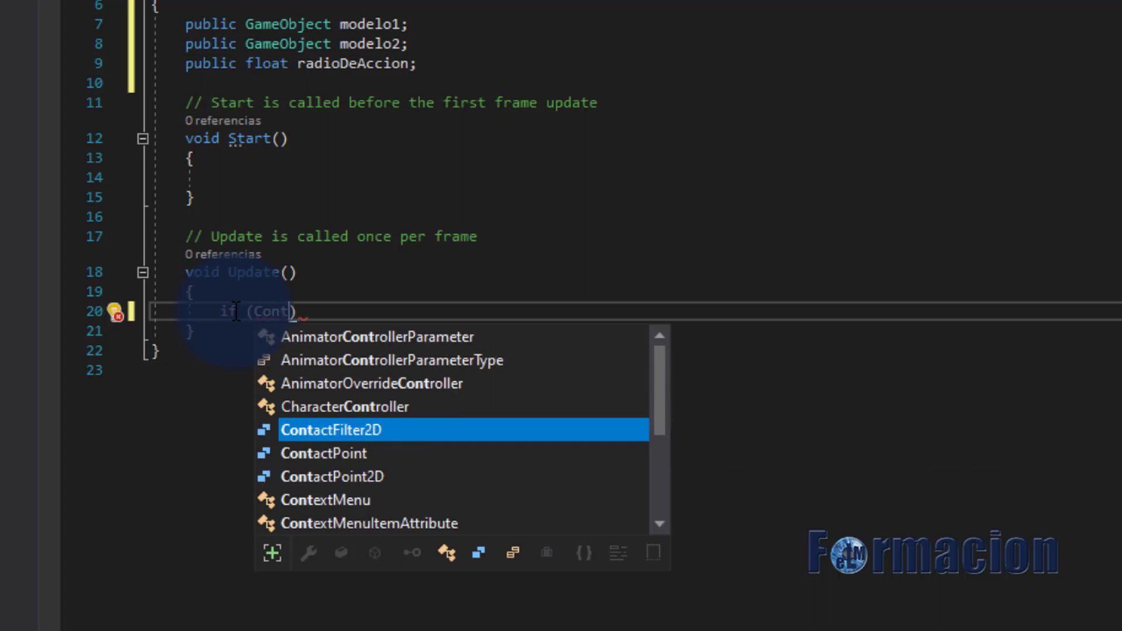
text(rola)
key(Tab)
text(.)
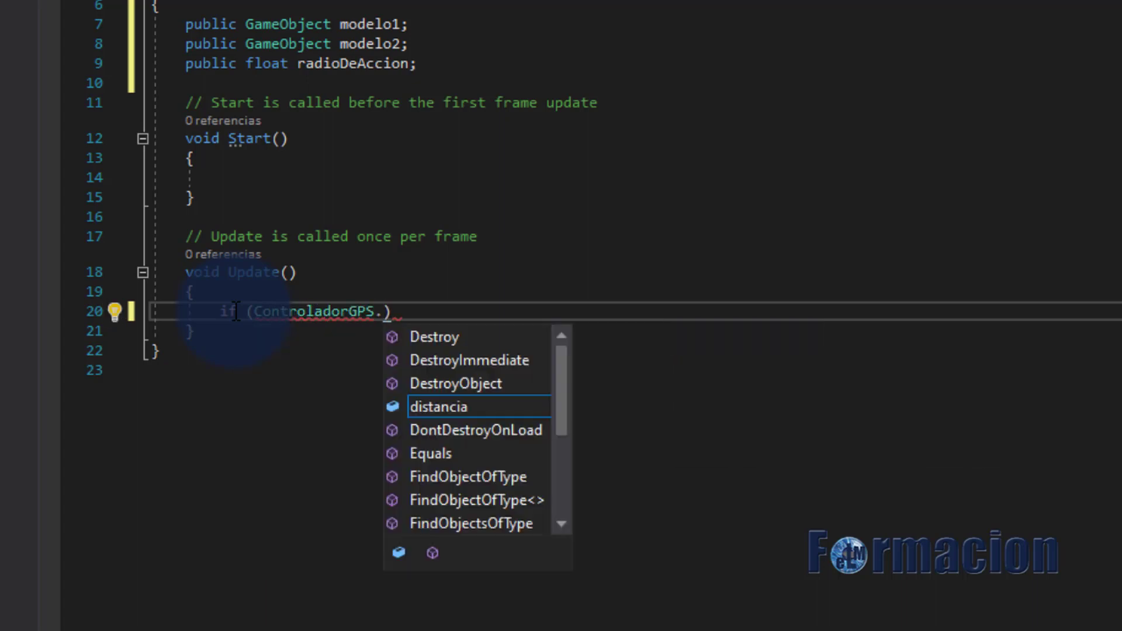
text(dis)
key(Tab)
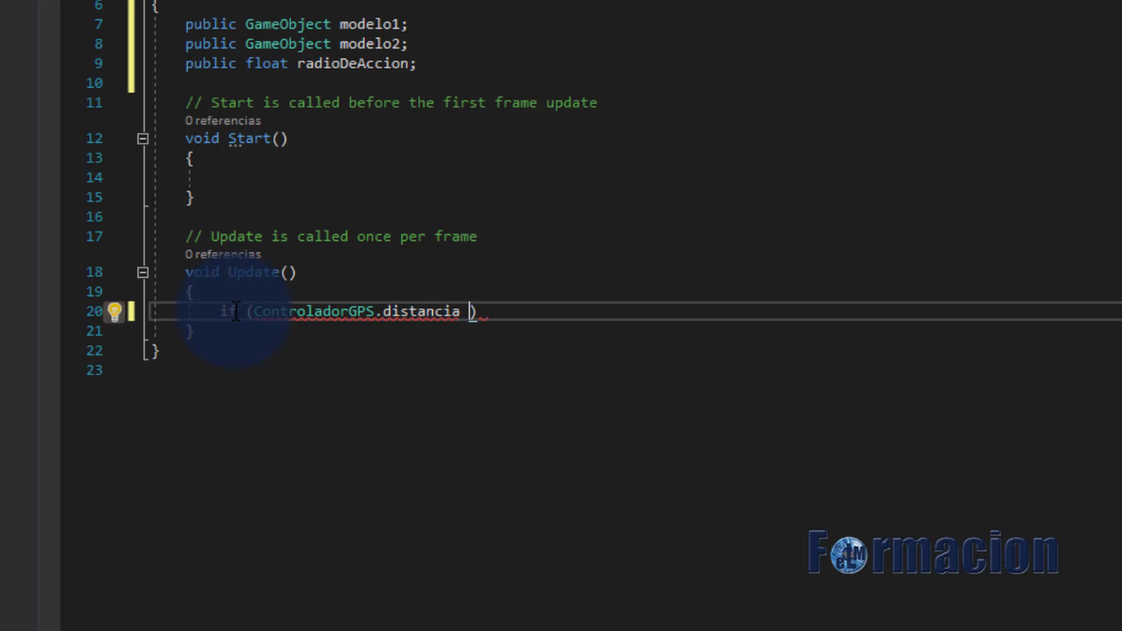
text(< r)
key(Tab)
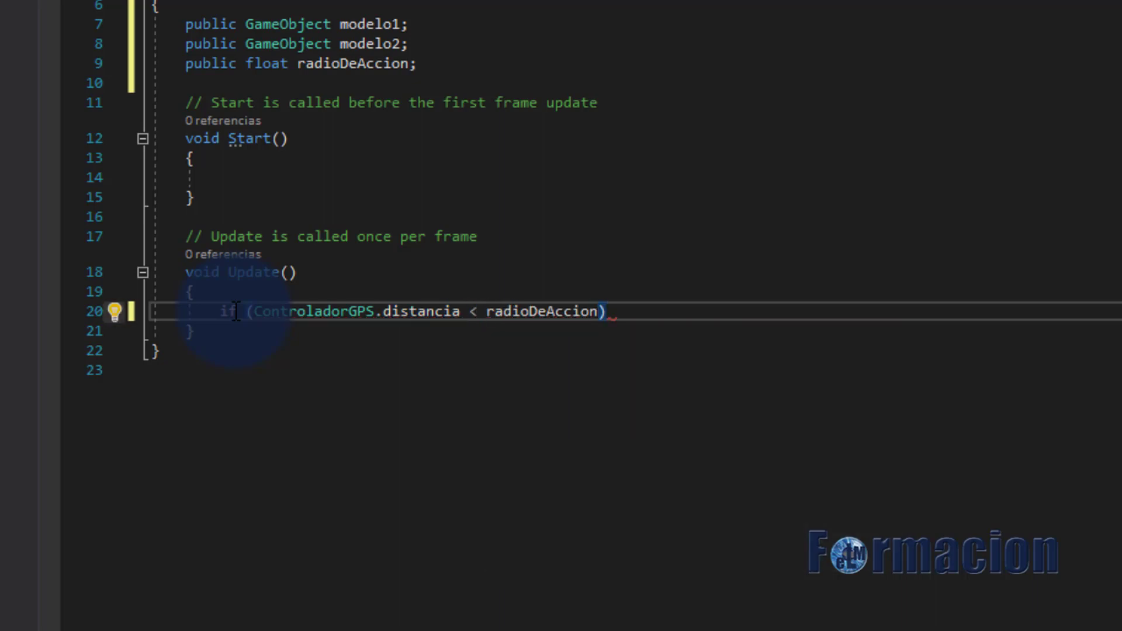
Open the if block's braces and add modelo1.SetActive(true);
key(Return)
text({)
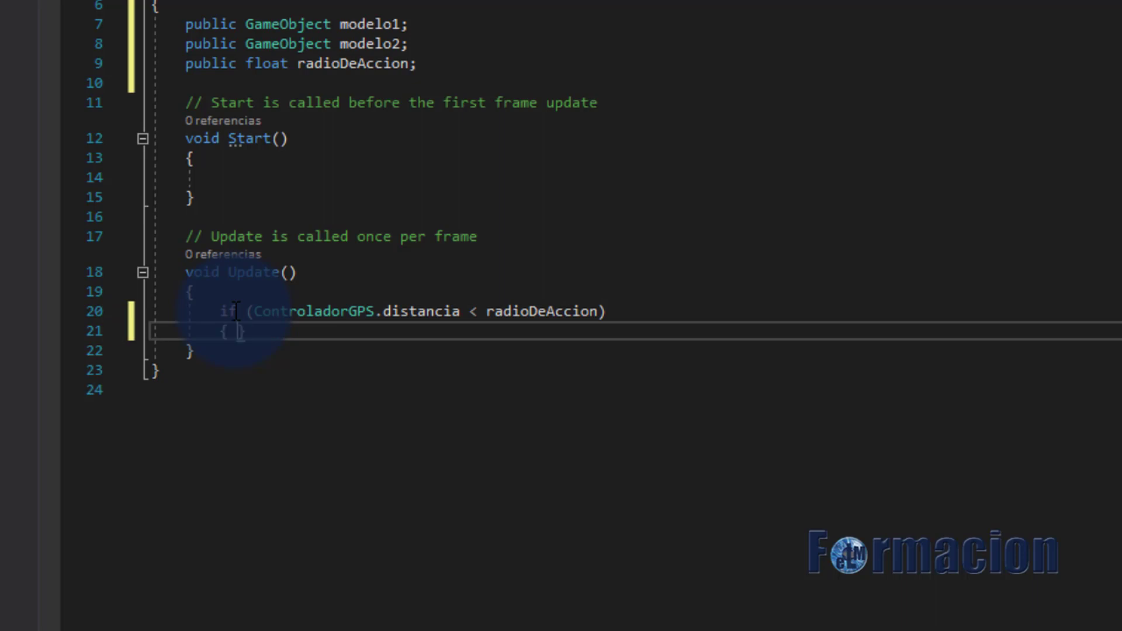
key(Return)
text(model)
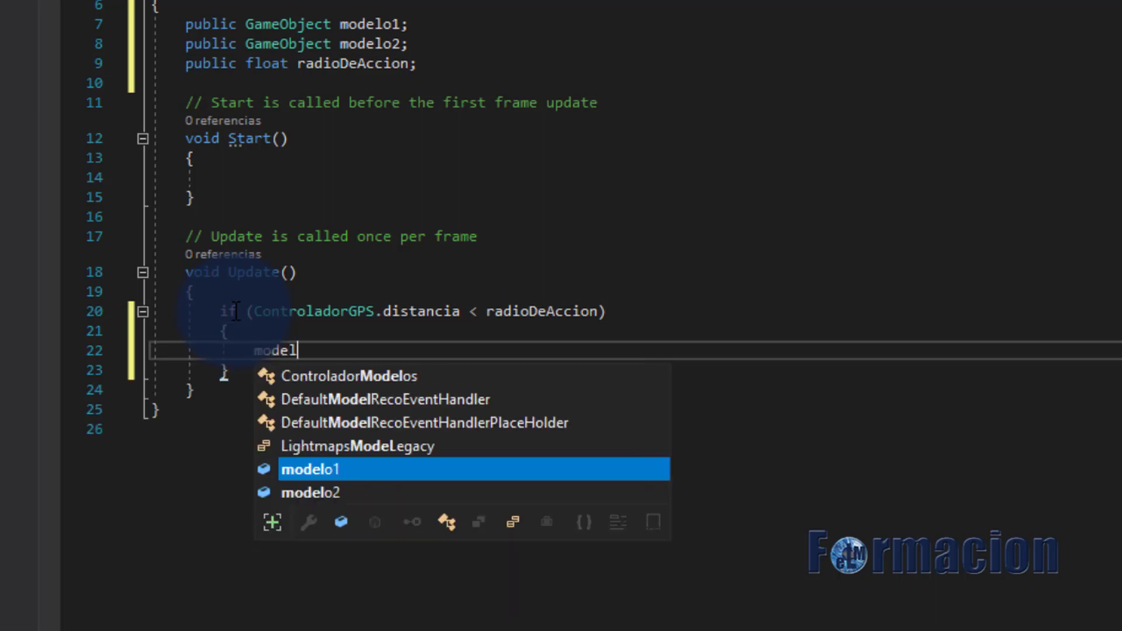
text(o1.Se)
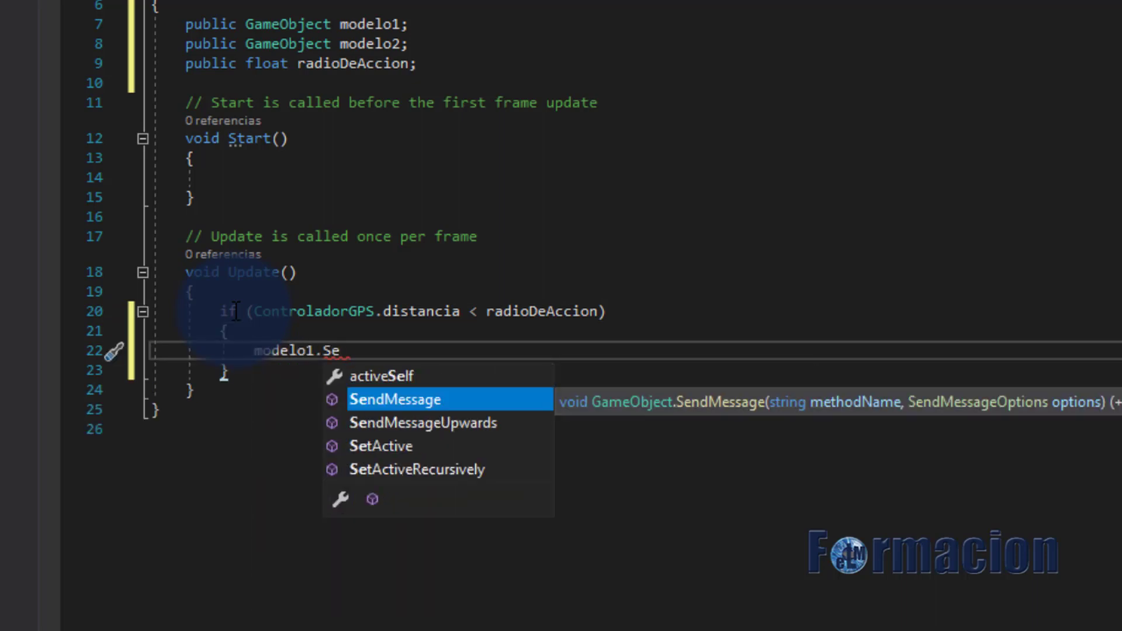
text(tA)
key(Tab)
text(()
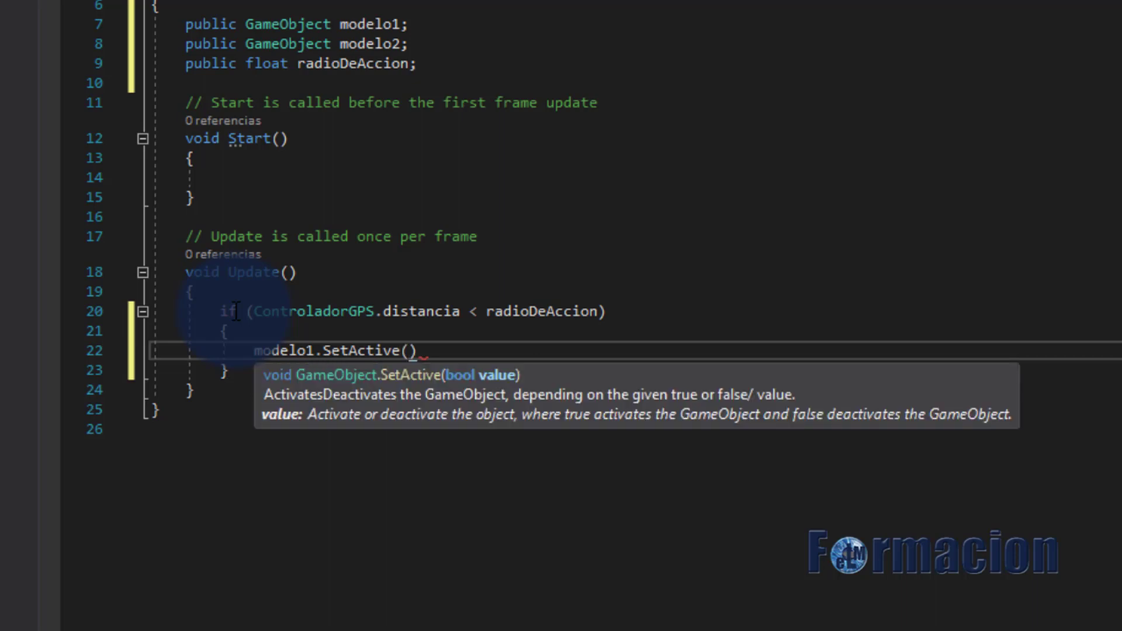
text(true);)
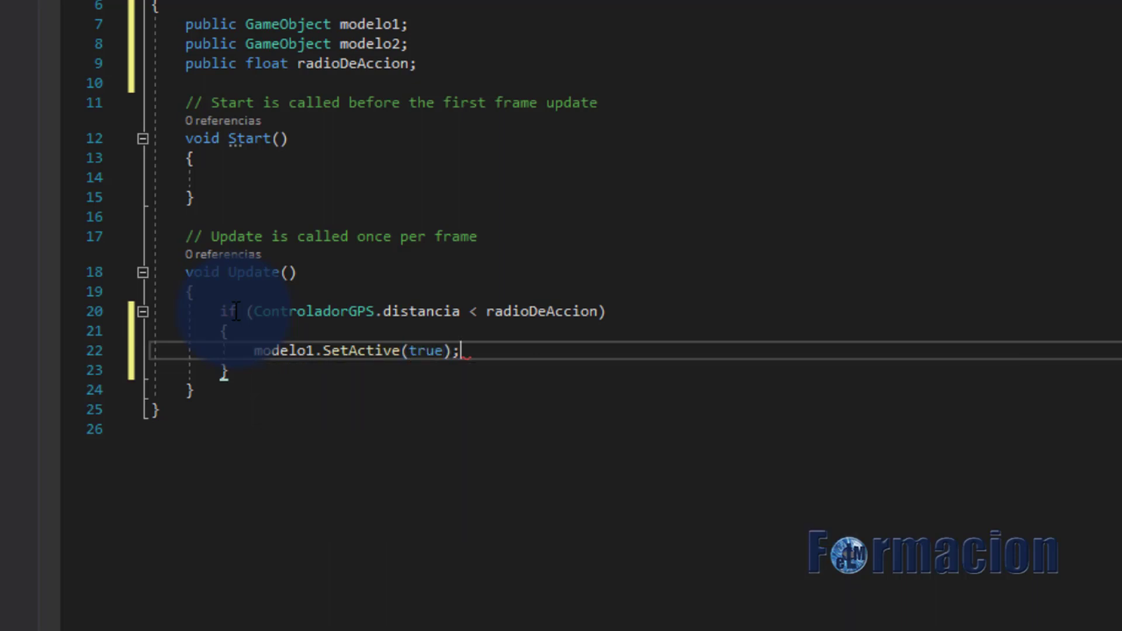
key(Return)
Add modelo2.SetActive(false); inside the if block and start a new line after it
text(mode)
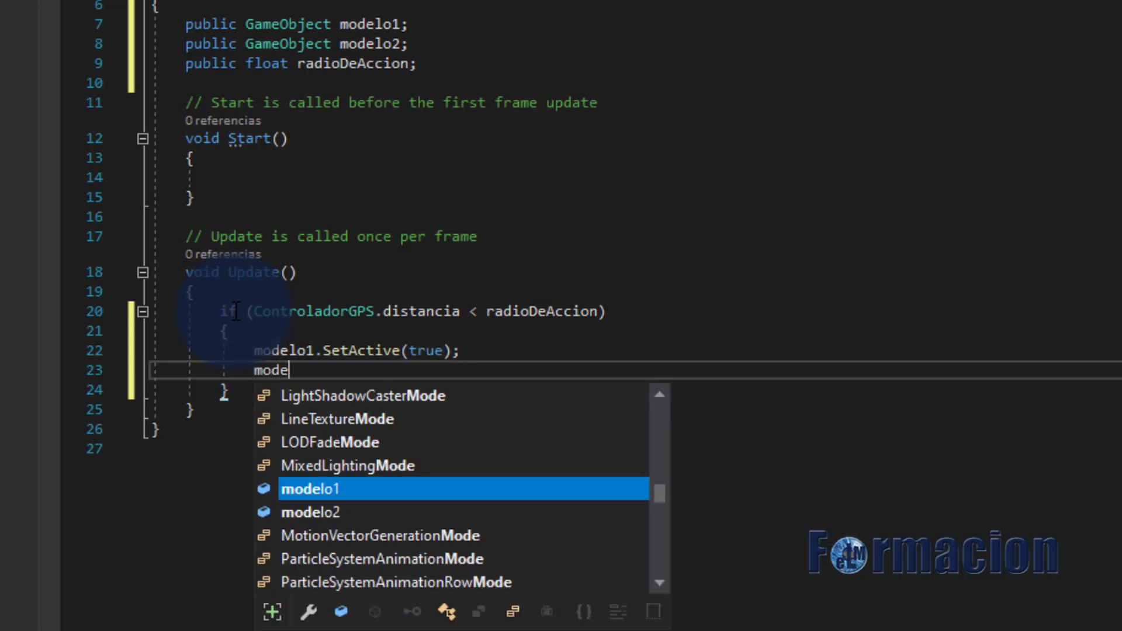
key(Down)
key(Down)
text(lo2.)
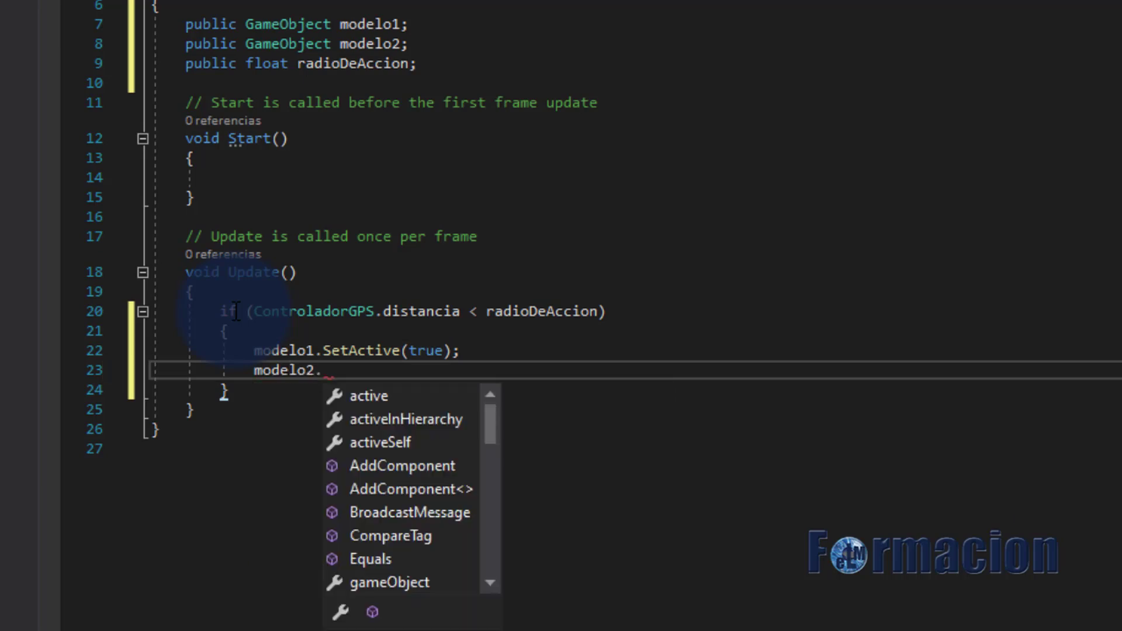
text(Se)
key(Tab)
text(()
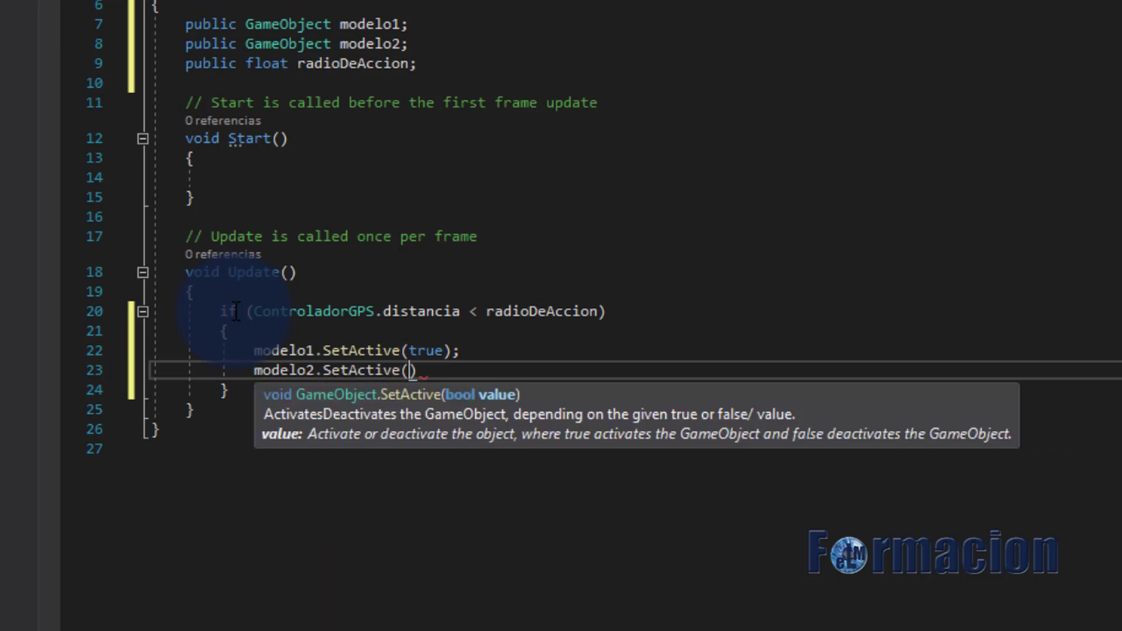
text(false)
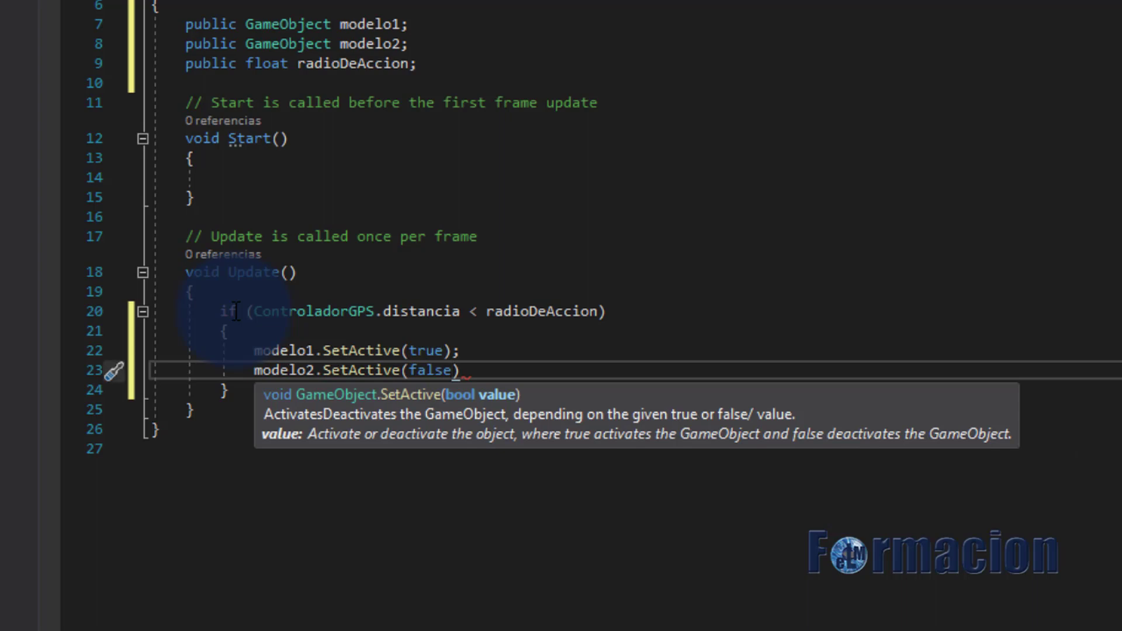
text();)
key(Down)
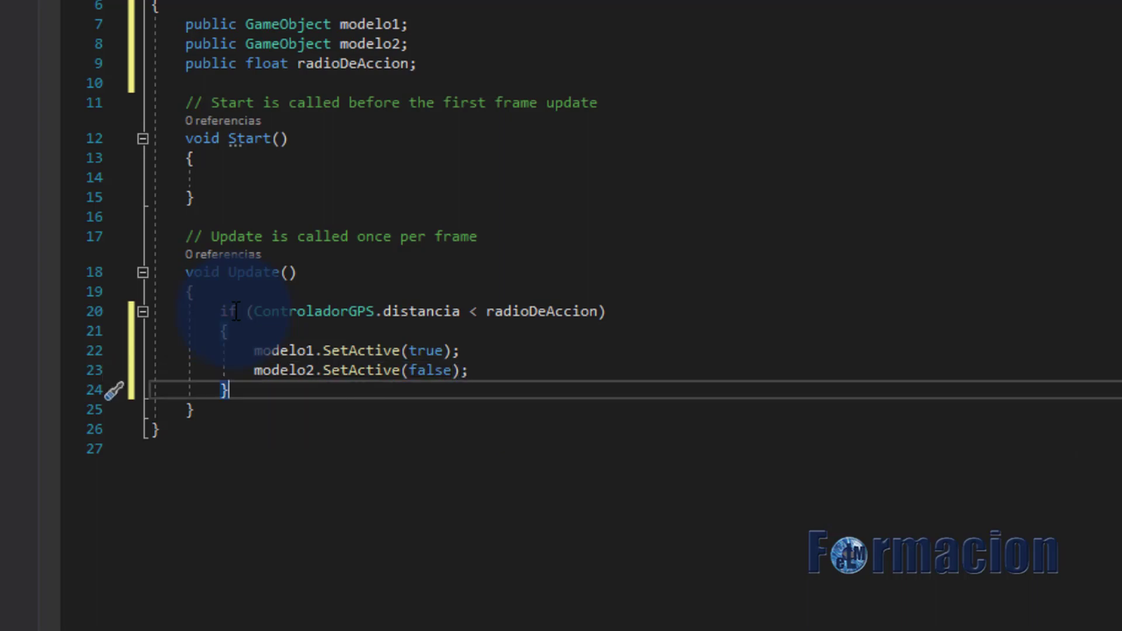
key(Return)
Add an else block containing modelo1.SetActive(false);
text(e)
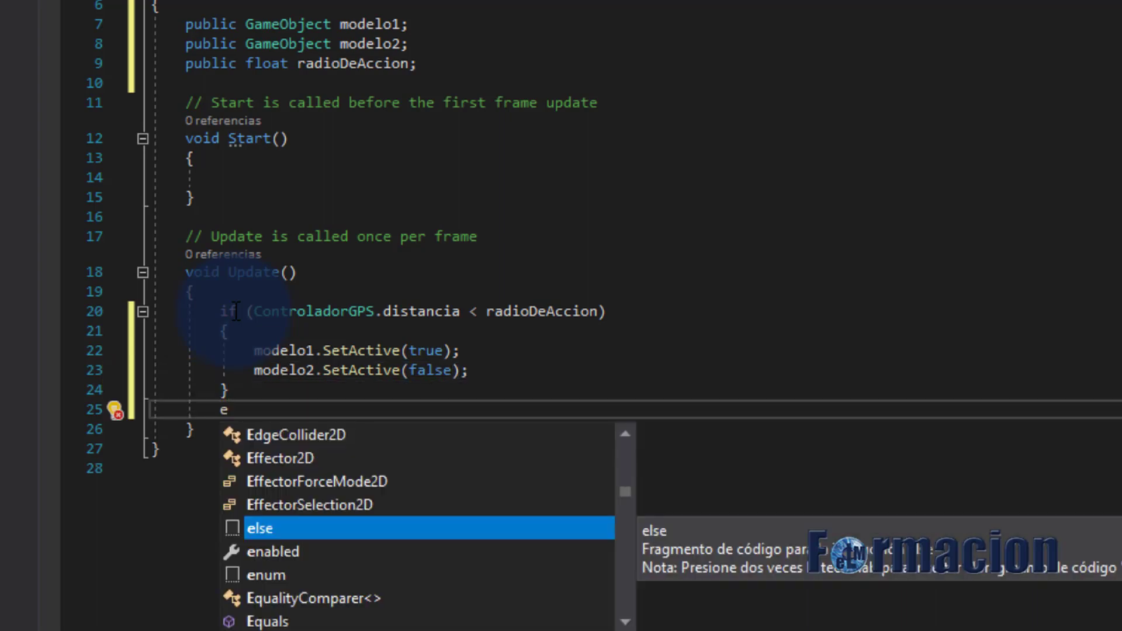
text(lse)
key(Escape)
key(Return)
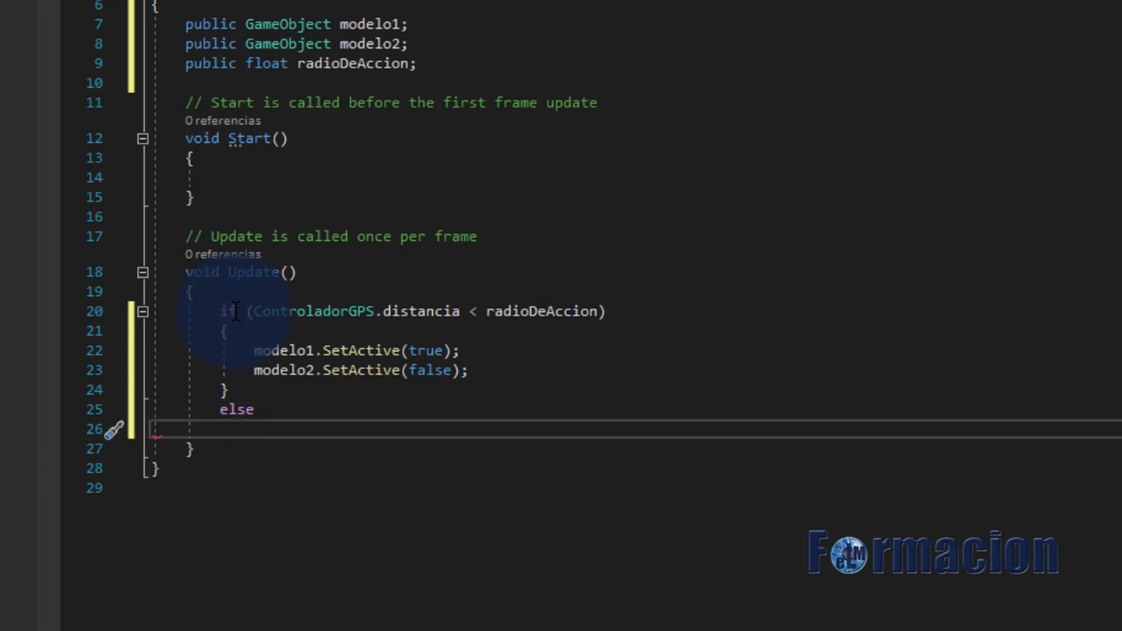
text({)
key(Return)
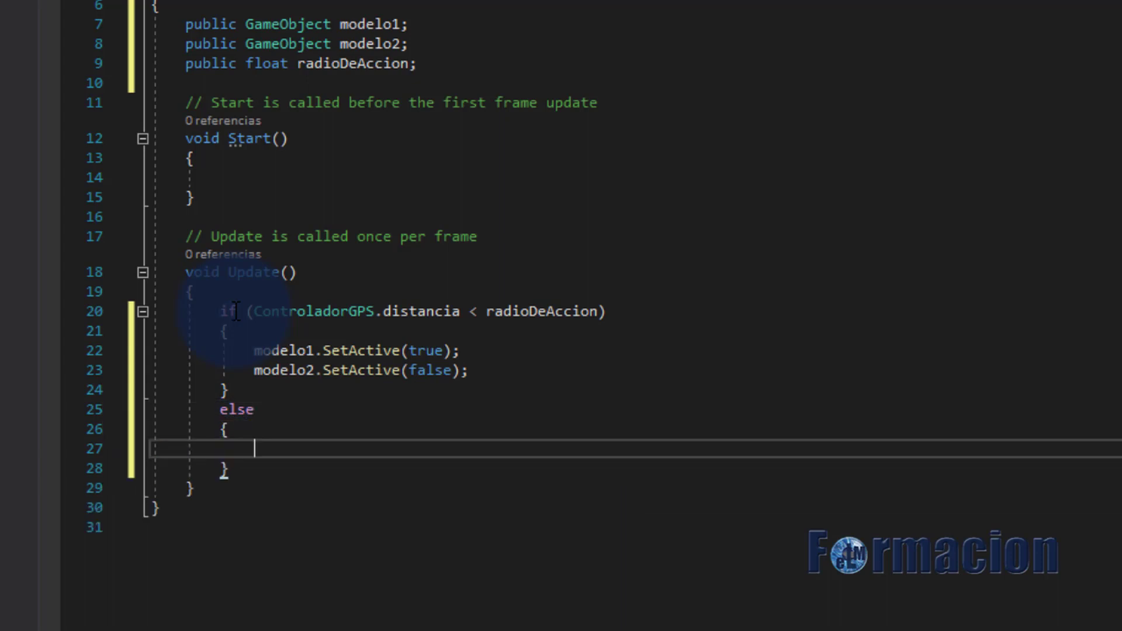
text(mod)
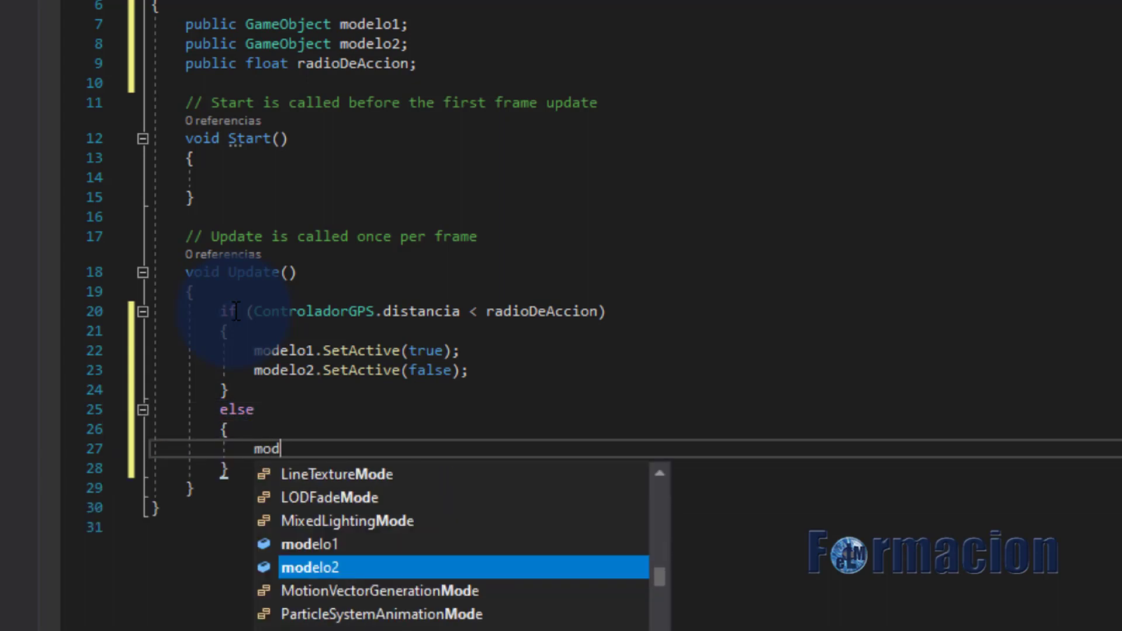
key(Up)
key(Tab)
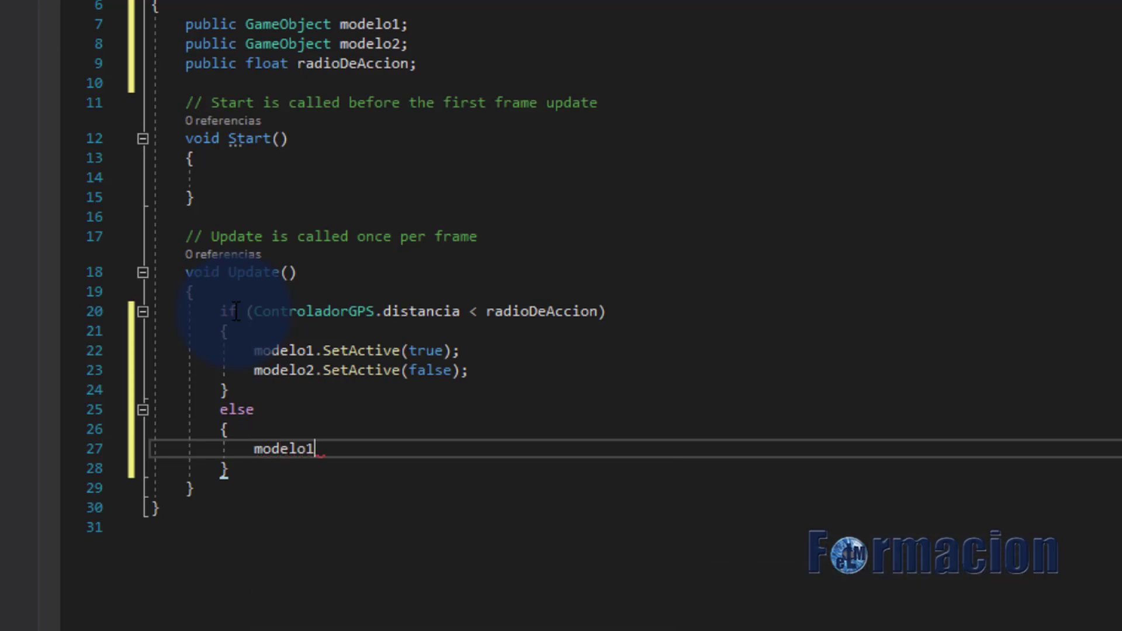
text(.S)
key(Tab)
text((fal)
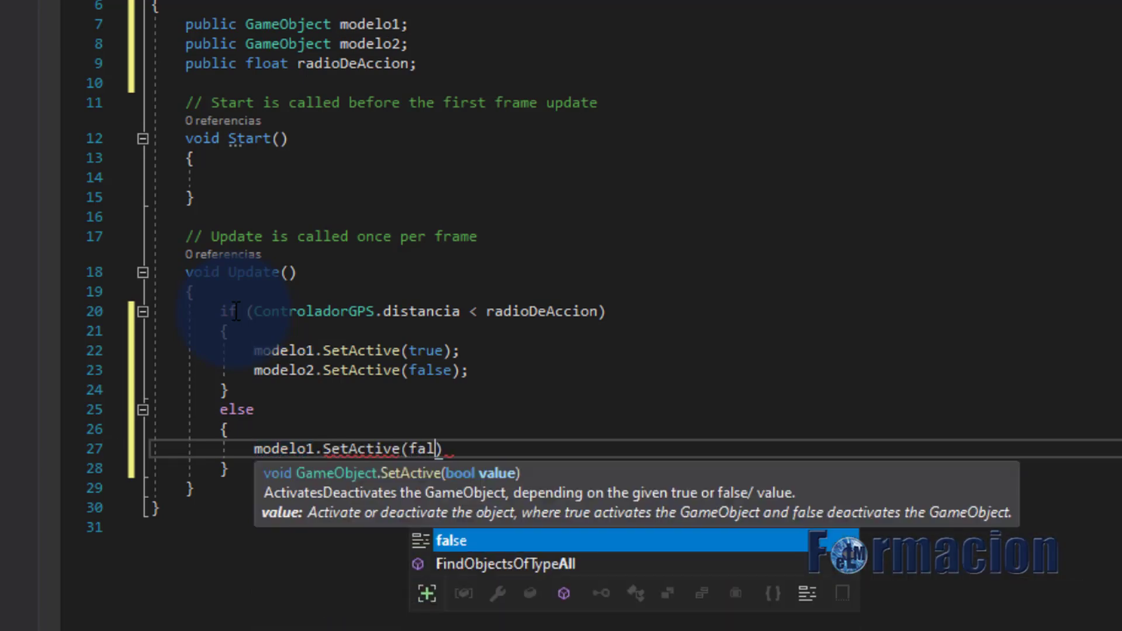
key(Tab)
text();)
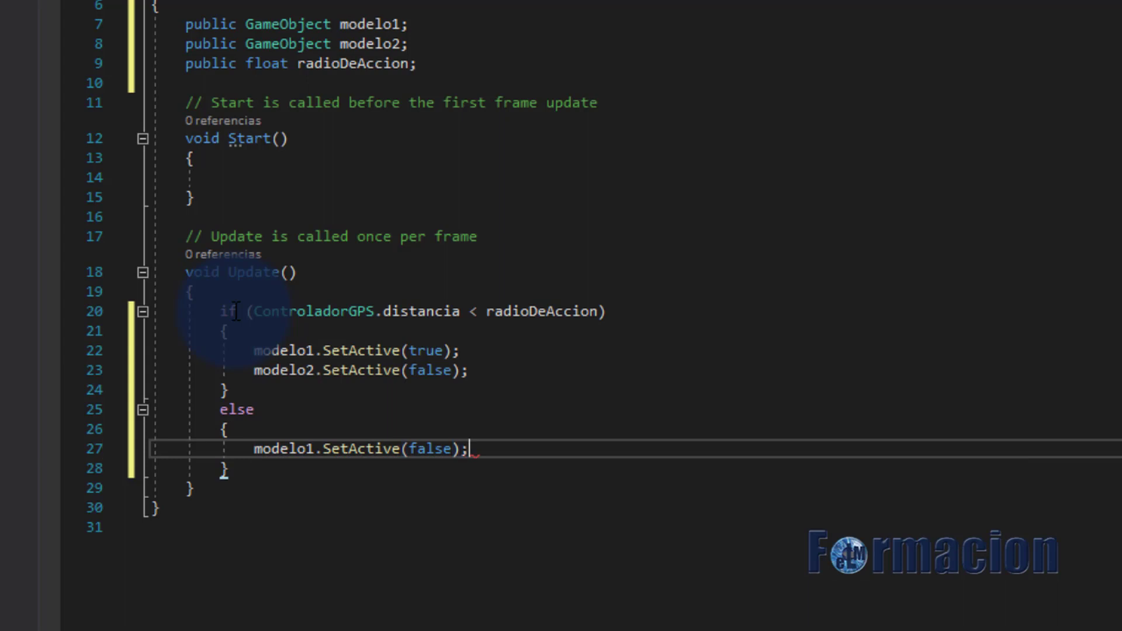
Add modelo2.SetActive(true); to the else block, save ControladorModelos, and return to Unity
key(Return)
text(mode)
key(Down)
key(Tab)
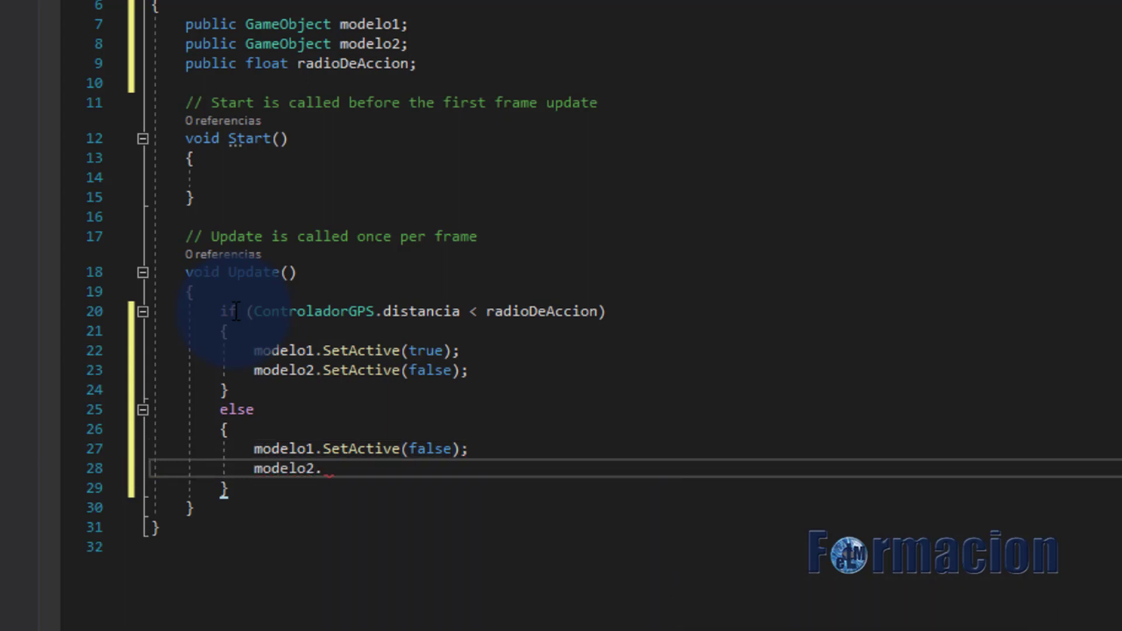
text(Se)
key(Tab)
text((t)
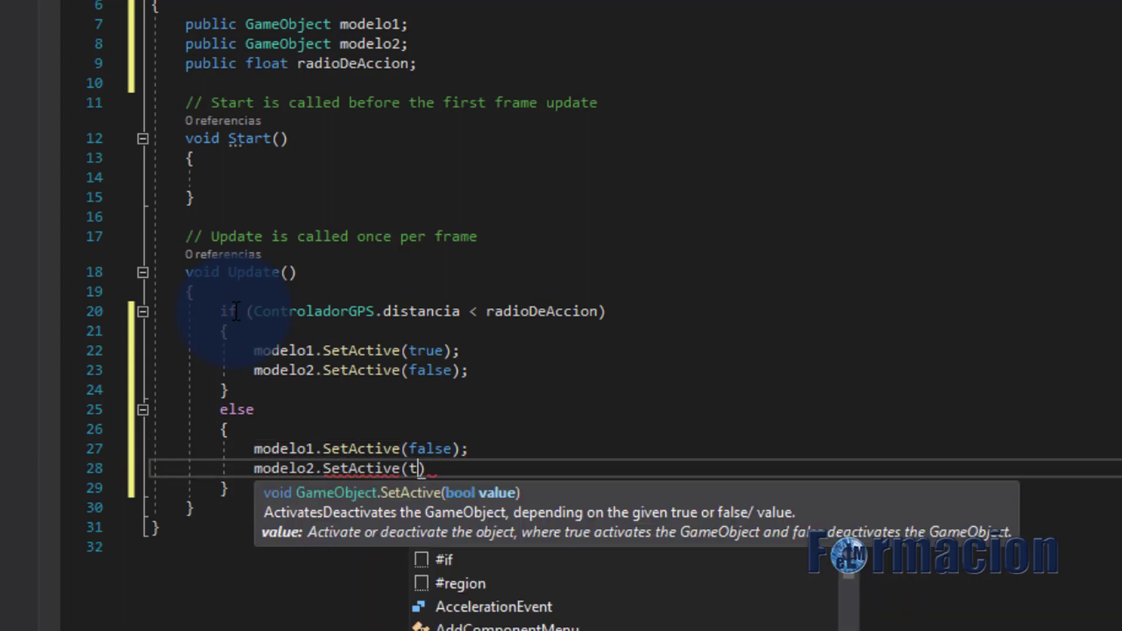
text(rue);)
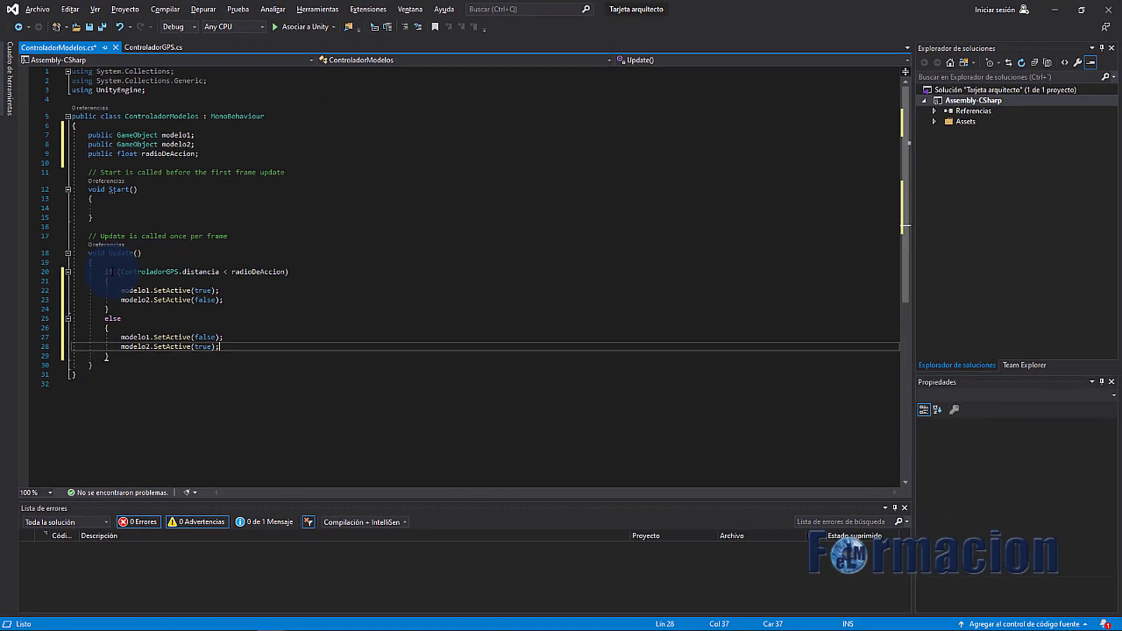
click(89, 27)
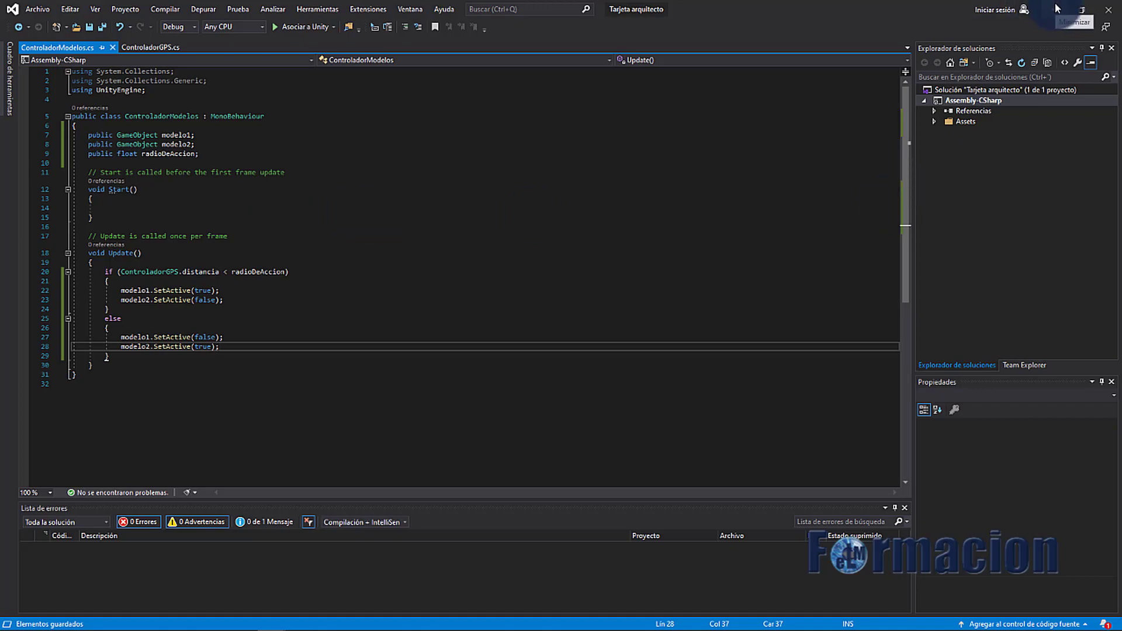
click(1055, 9)
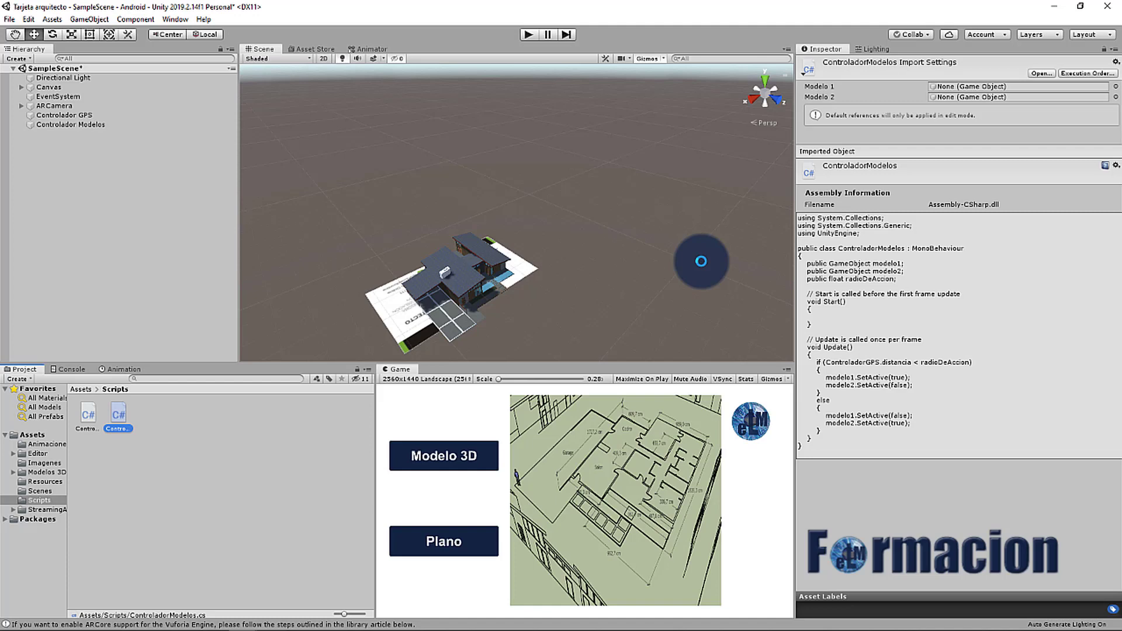
Select ARCamera and expand it and ImageTarget to reveal the casa model
click(15, 106)
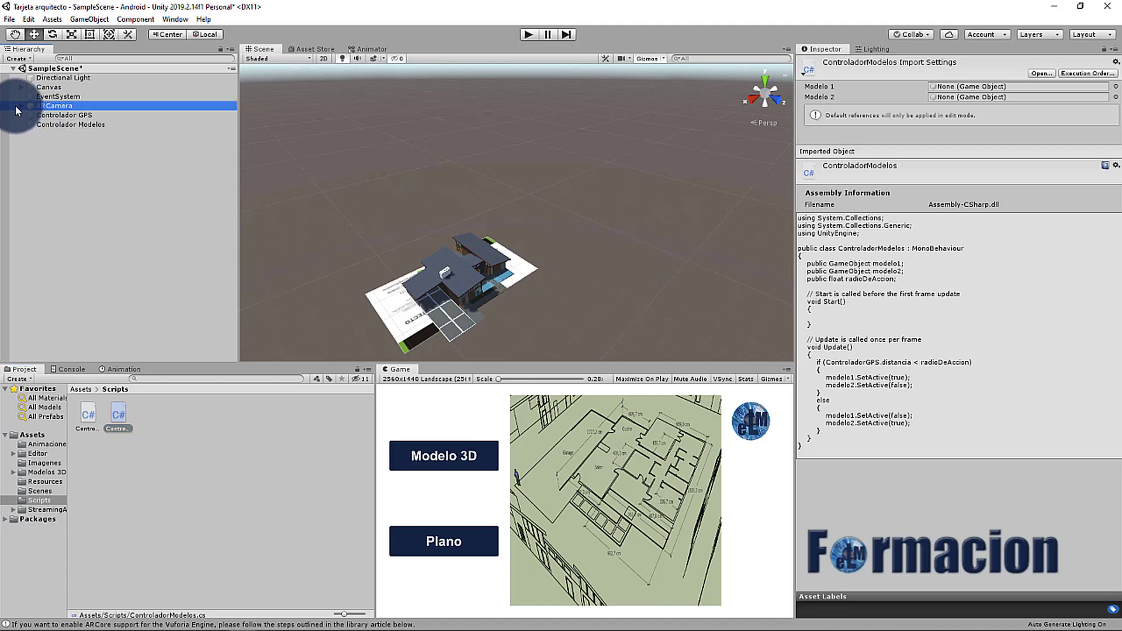
click(20, 106)
click(28, 114)
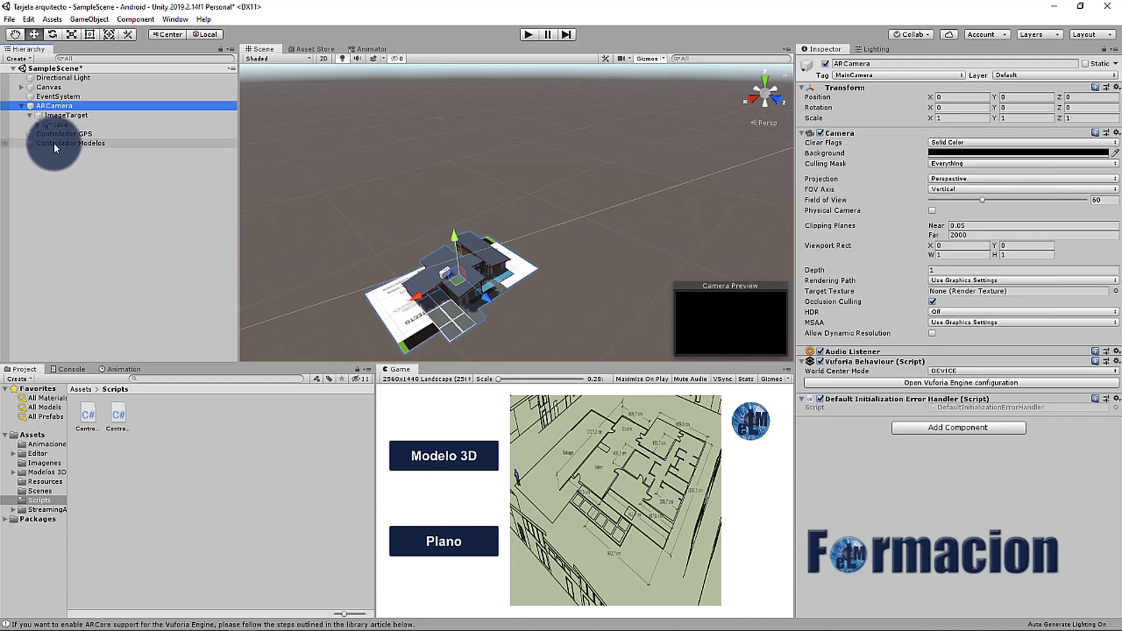
Import the casa2 folder and casa2.fbx into Modelos 3D, then drag casa2 into the scene
click(157, 619)
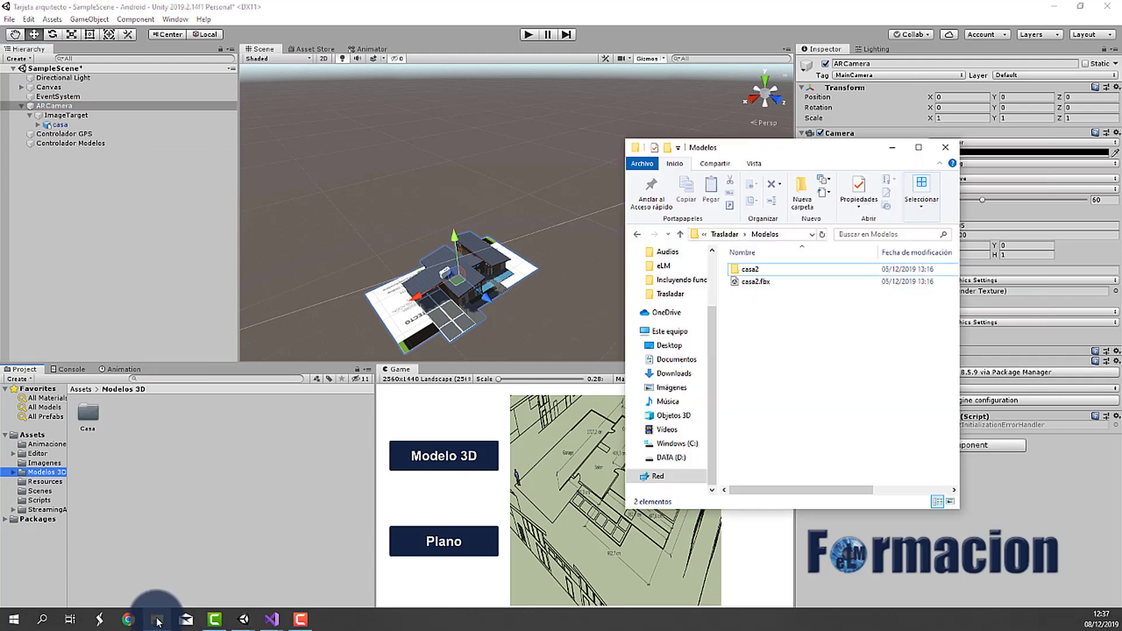
click(761, 281)
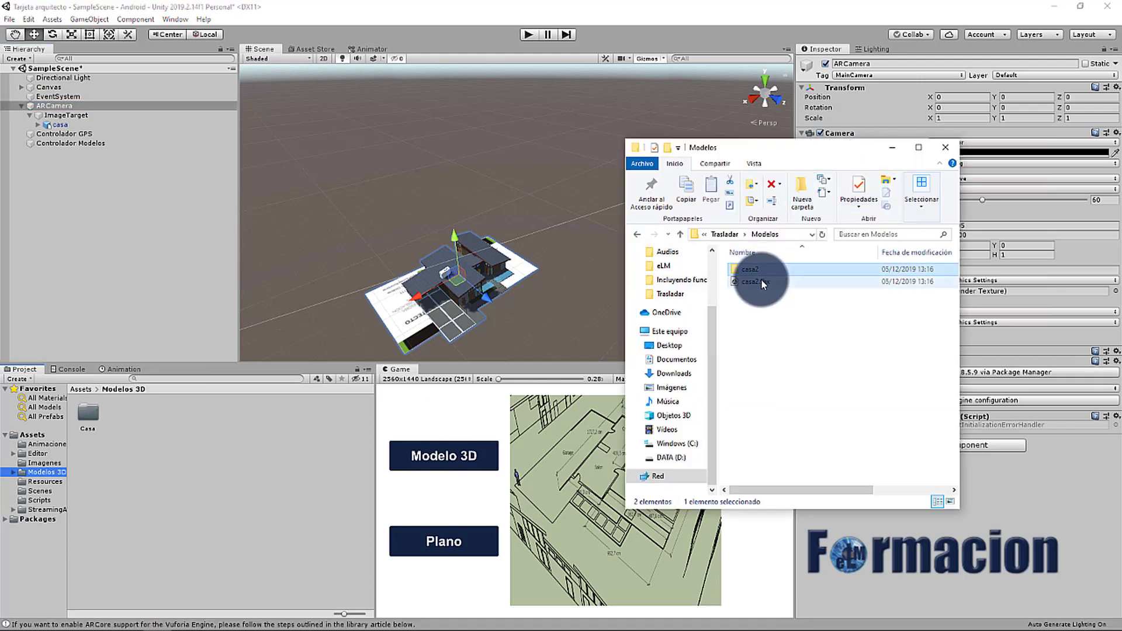
ctrl+click(761, 283)
mouse_move(760, 281)
mouse_down()
mouse_move(291, 410)
mouse_move(278, 429)
mouse_up()
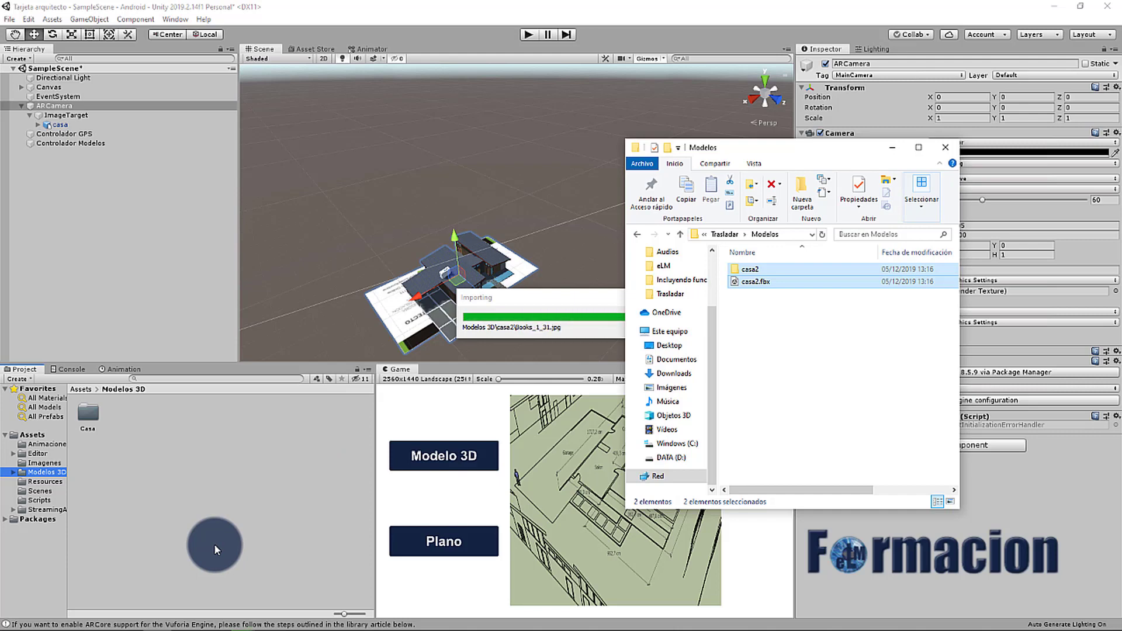
drag(149, 412, 72, 237)
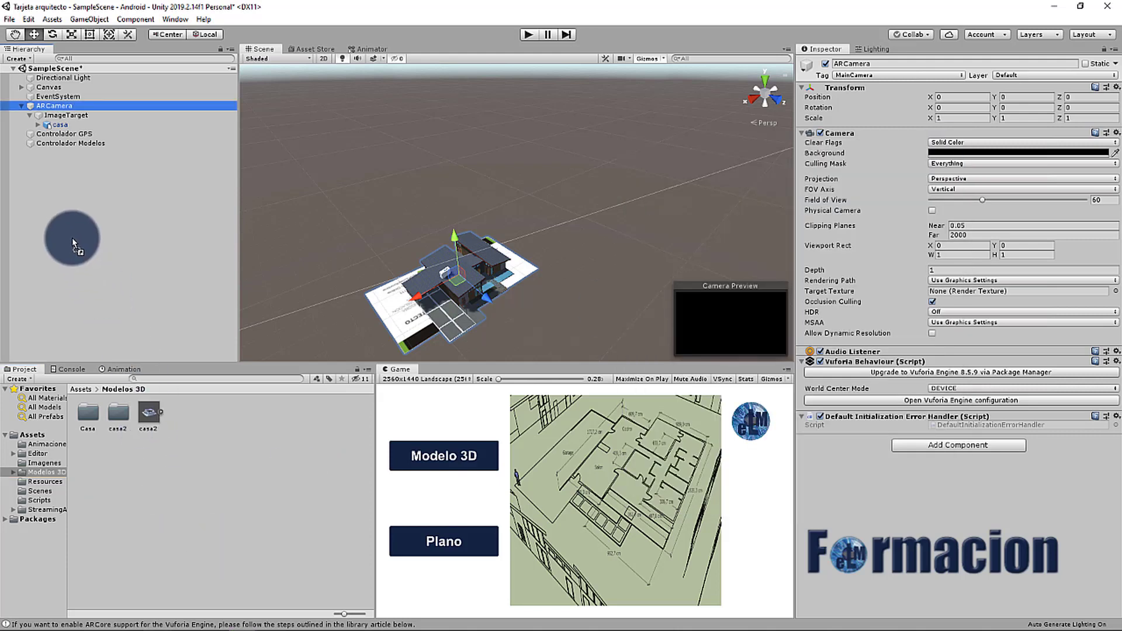
Shrink casa2, set its Position Y to 0.01, and parent it under ImageTarget
click(80, 34)
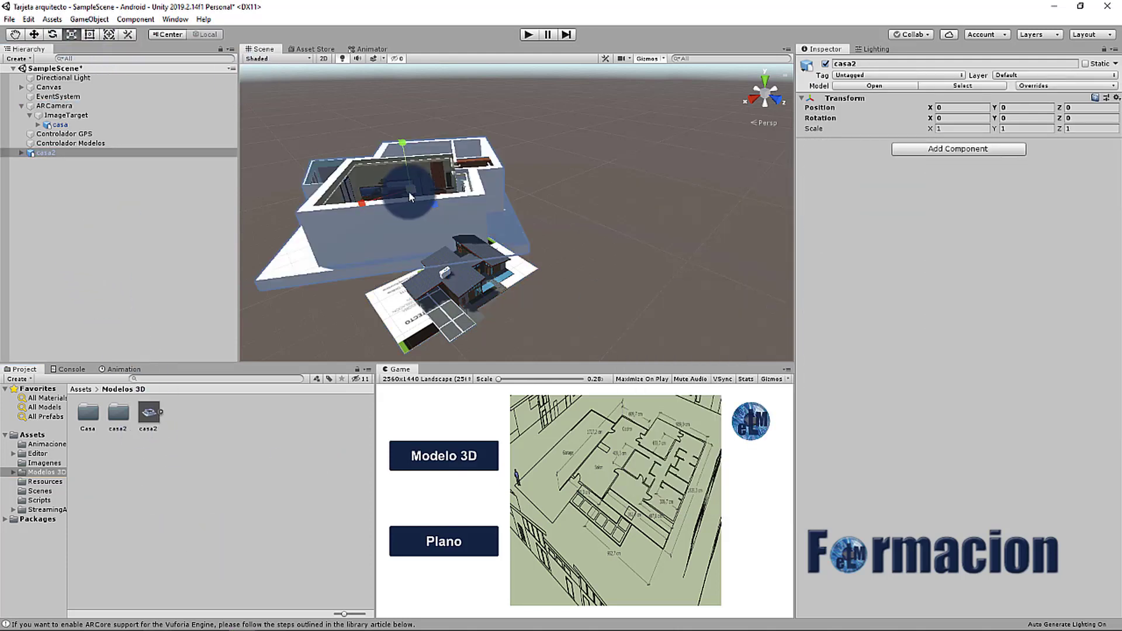
mouse_move(409, 191)
mouse_down()
mouse_move(395, 208)
mouse_move(447, 271)
mouse_move(440, 295)
mouse_up()
click(1029, 107)
text(0.01w)
click(72, 34)
click(1029, 108)
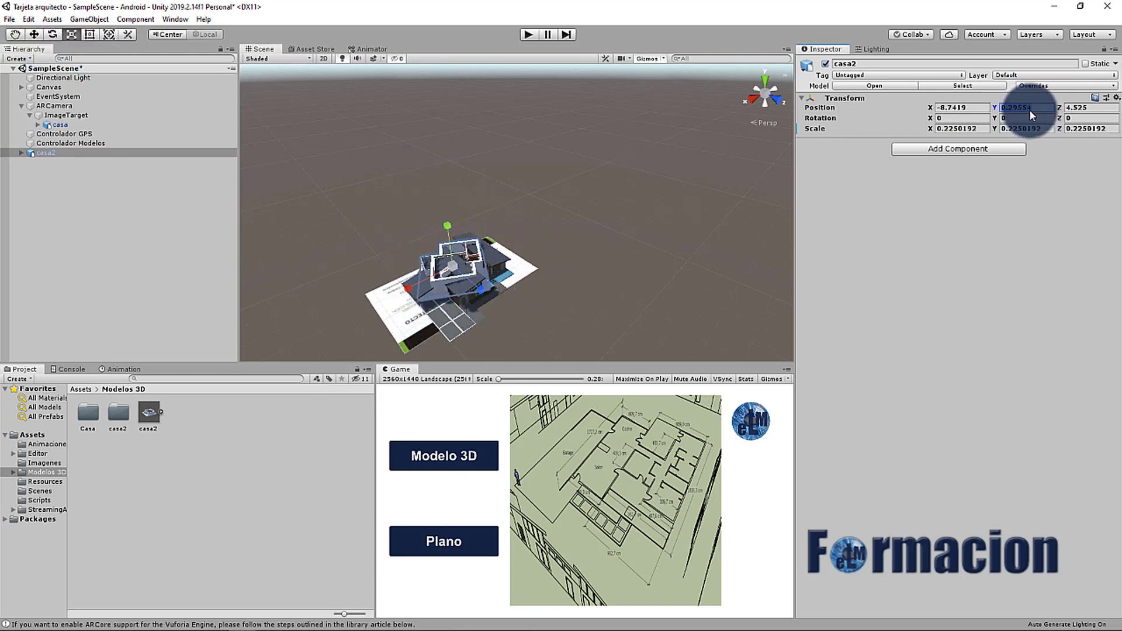
text(0.01)
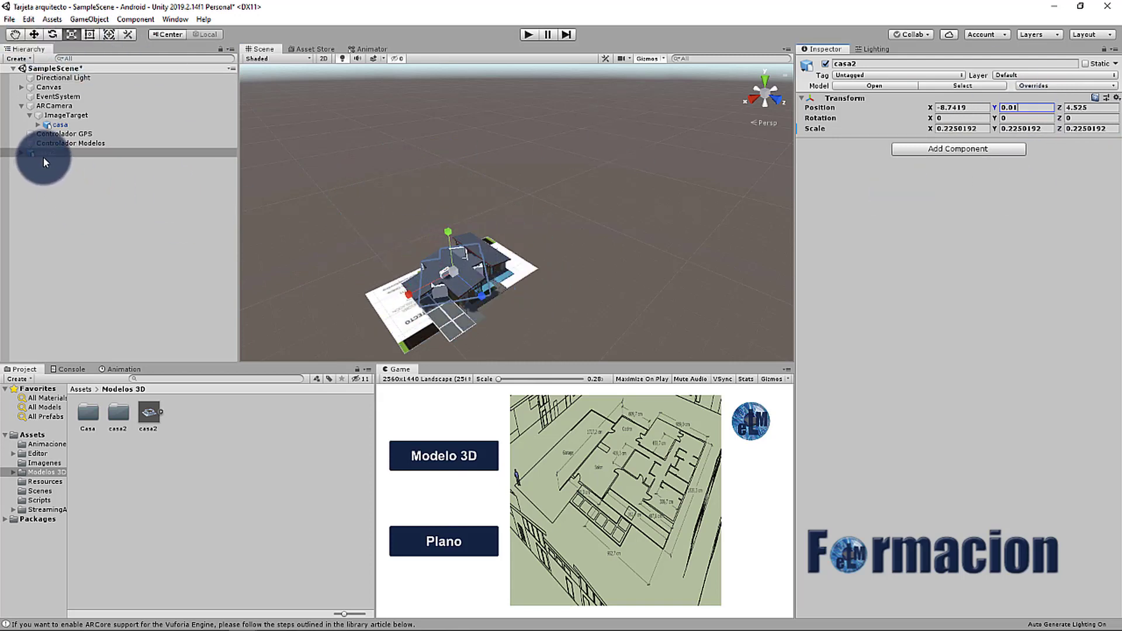
drag(43, 155, 74, 119)
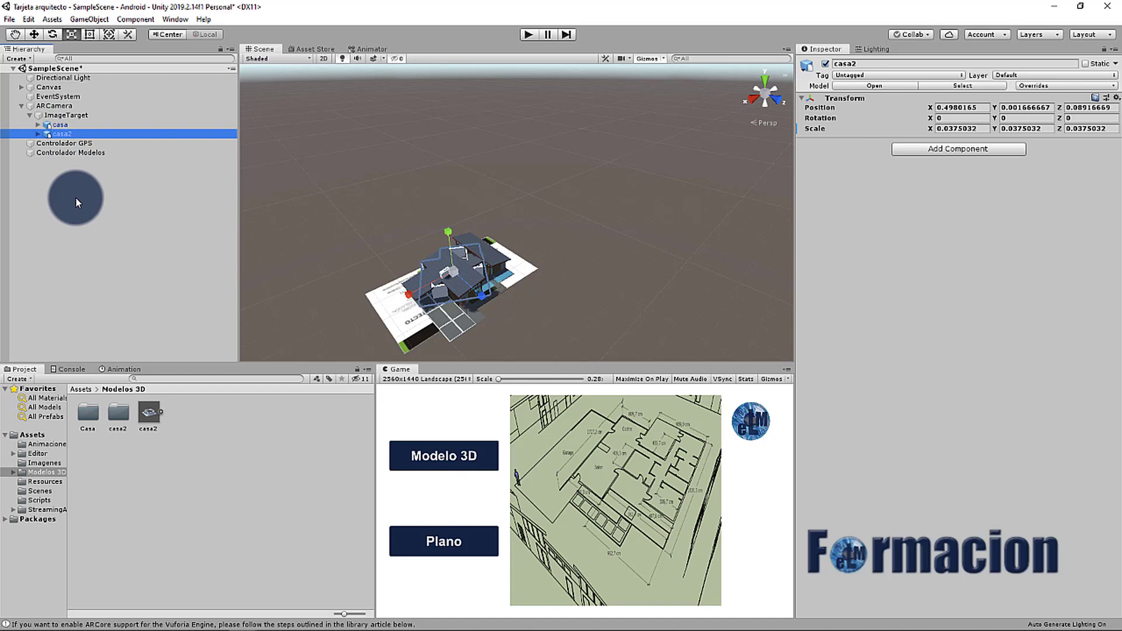
Attach the ControladorModelos script from Scripts to the Controlador Modelos object
click(88, 152)
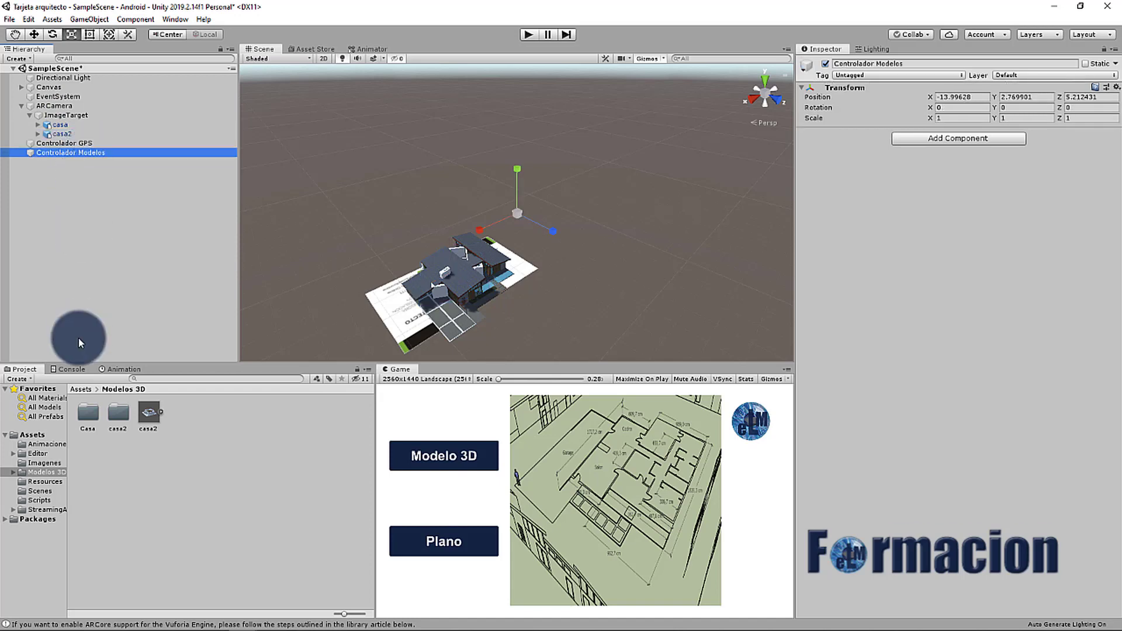
click(40, 500)
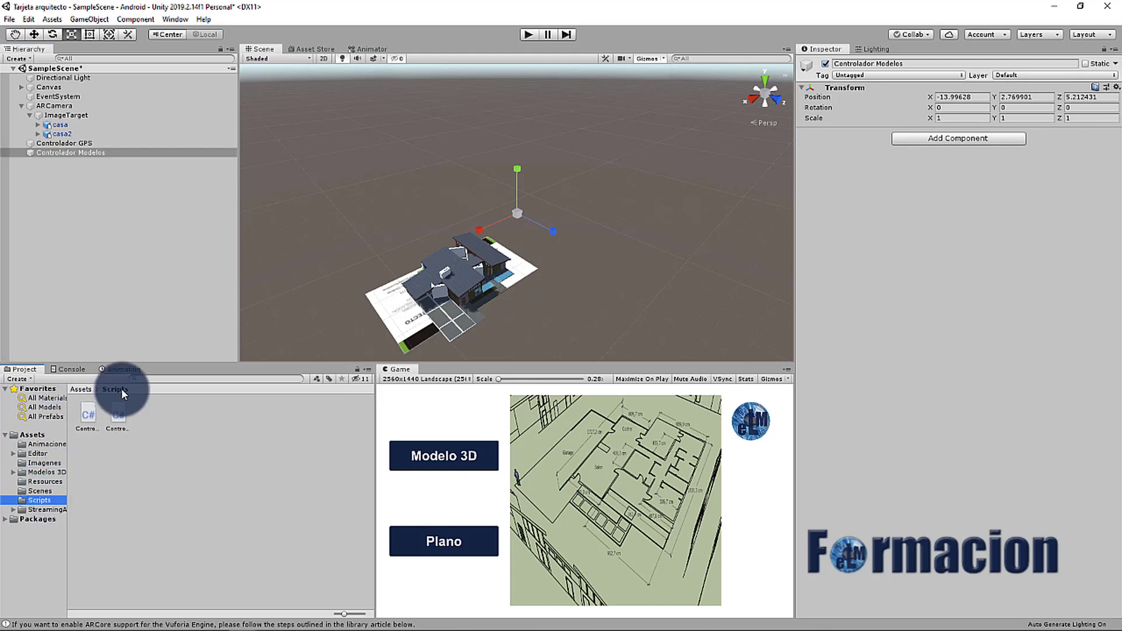
click(119, 415)
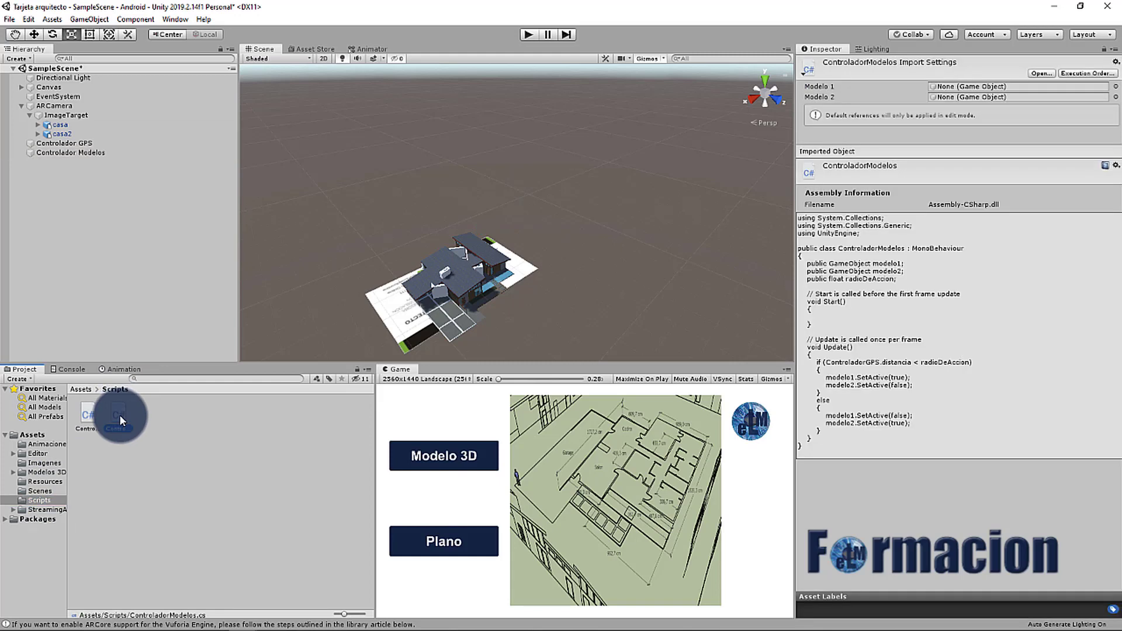
drag(106, 244, 101, 152)
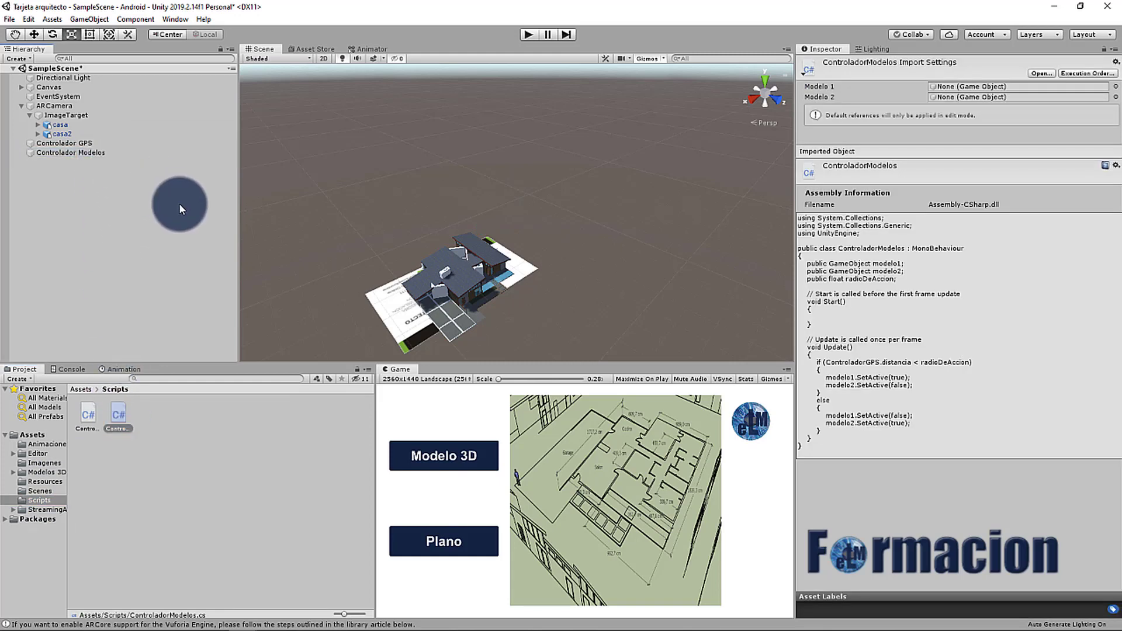
click(101, 153)
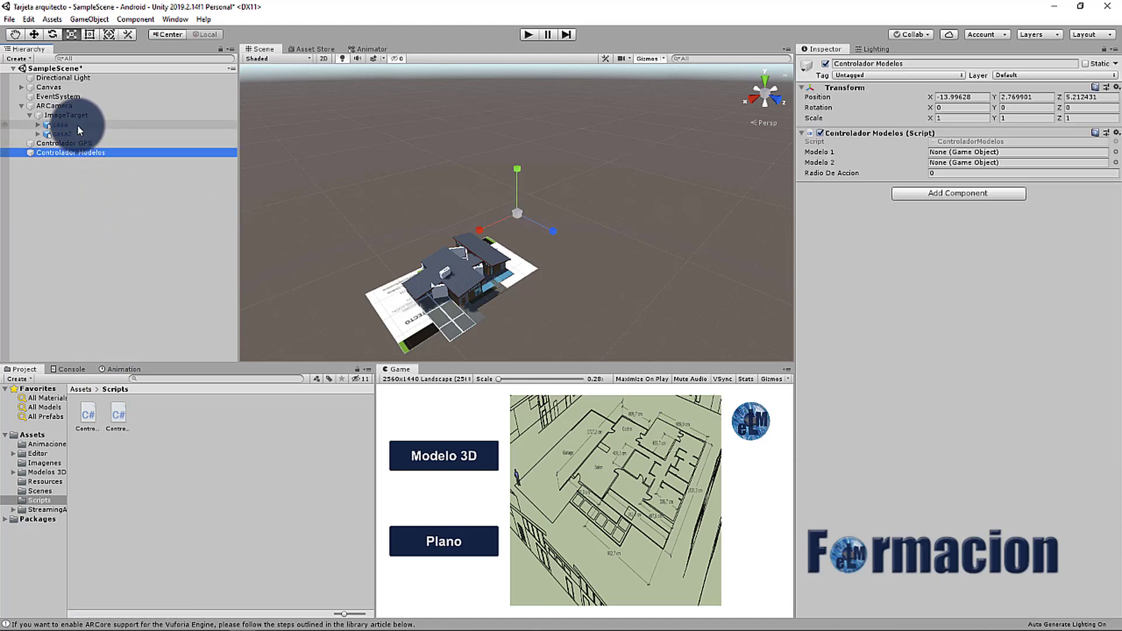
Assign casa as Modelo 1 and casa2 as Modelo 2, and set Radio De Accion to 8
drag(70, 124, 943, 152)
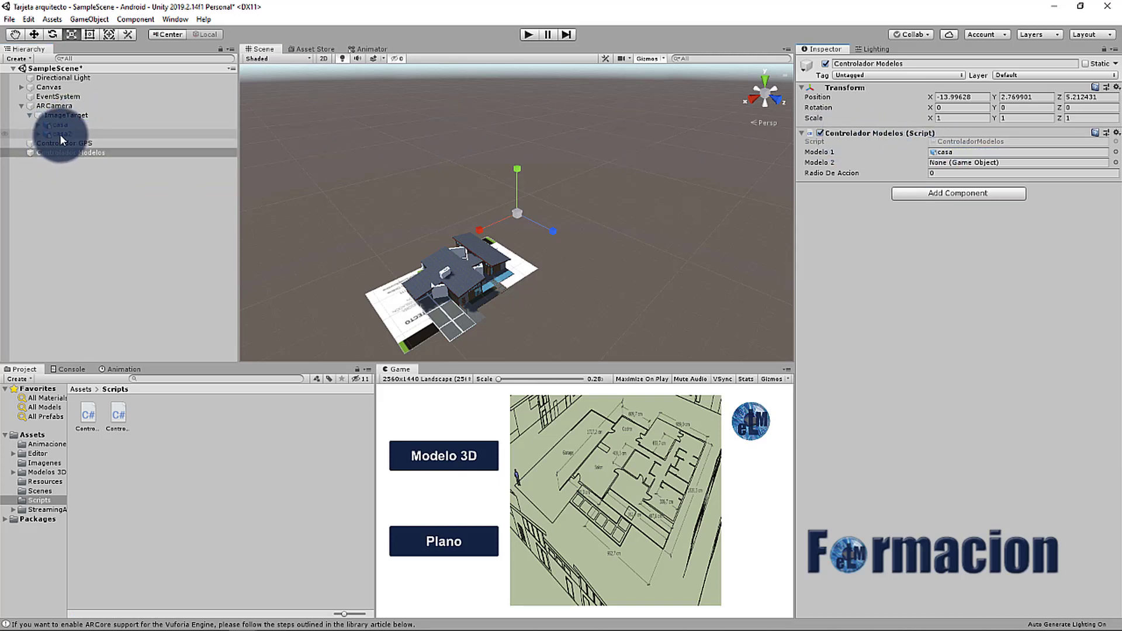
drag(61, 139, 957, 167)
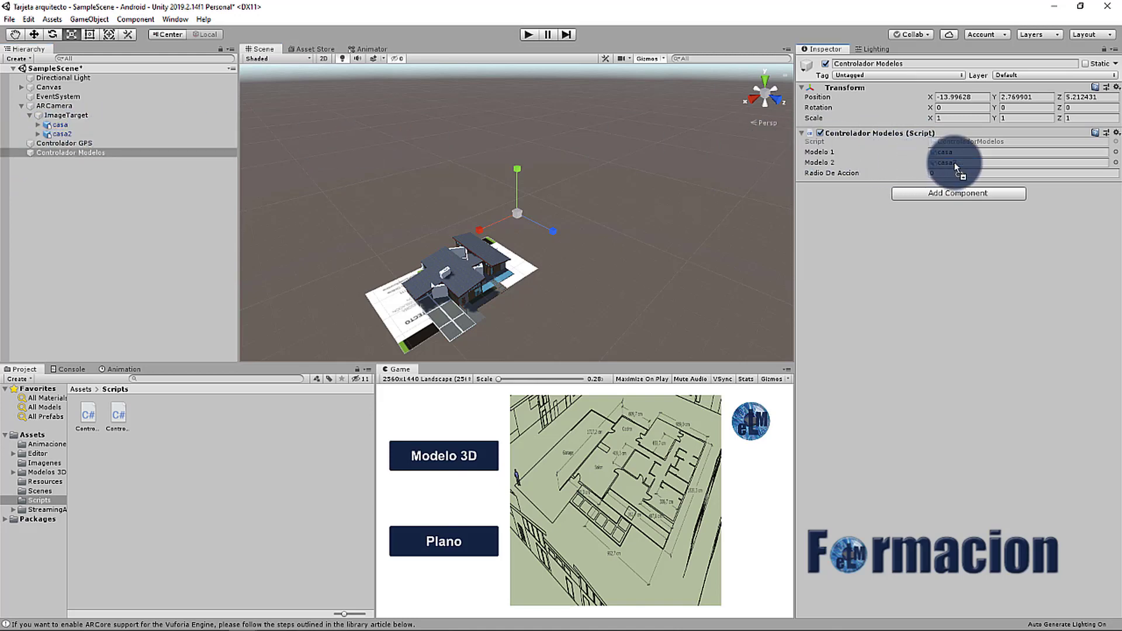
click(946, 173)
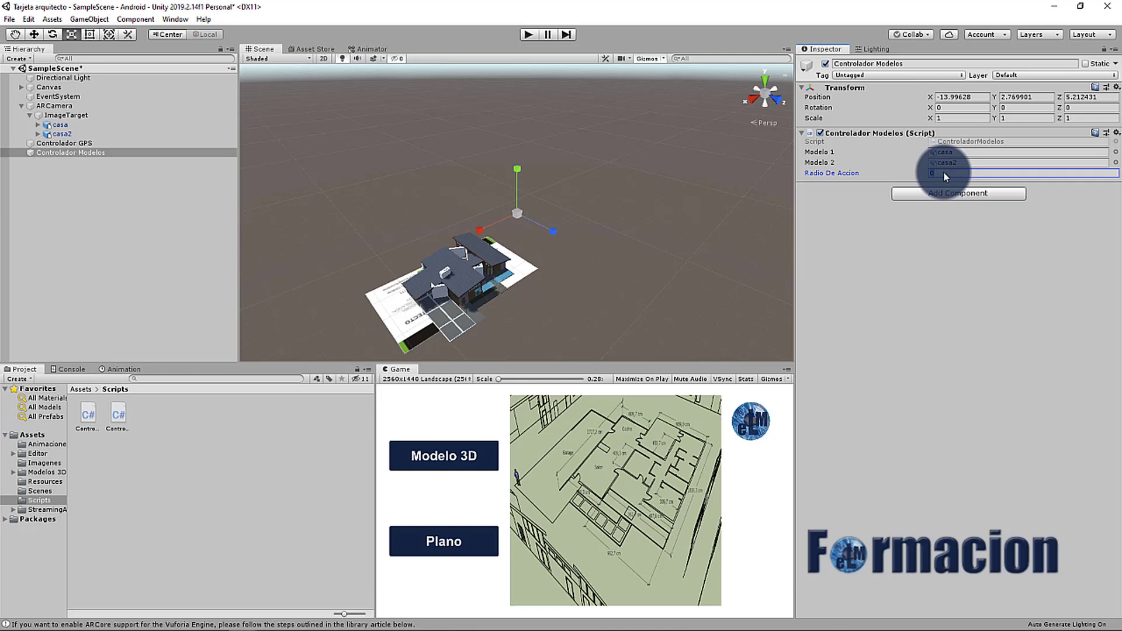
text(8)
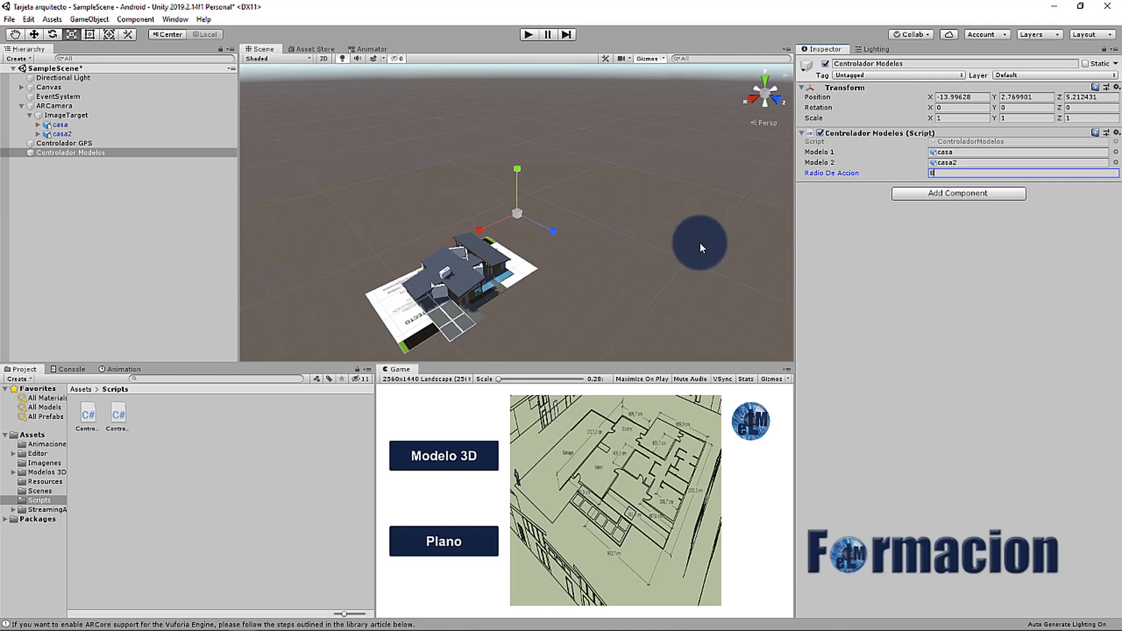
click(701, 246)
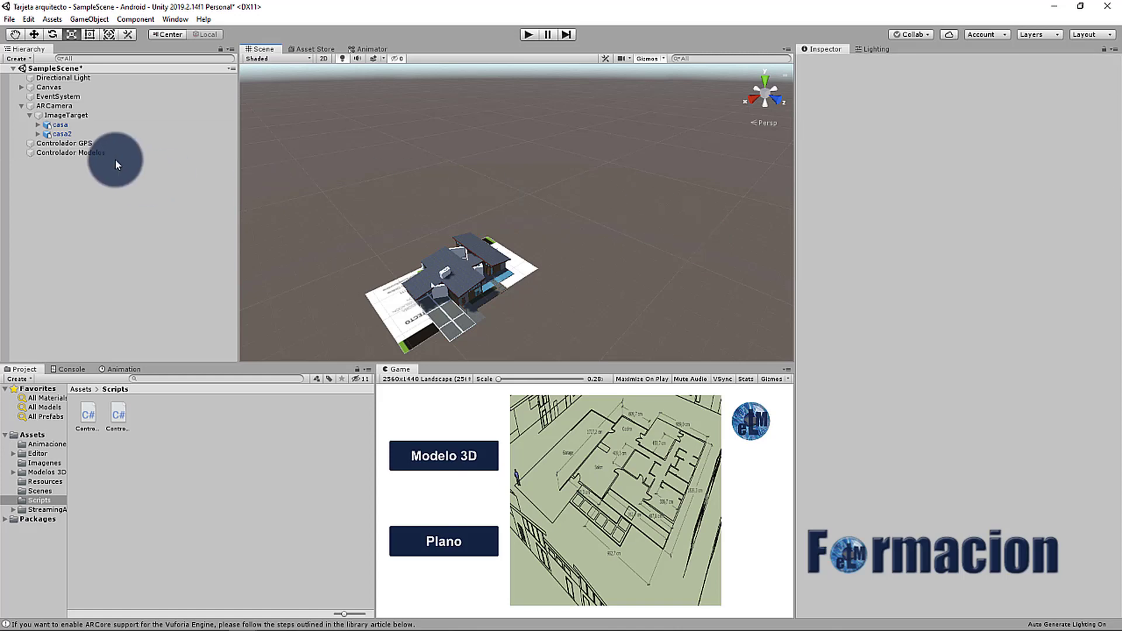
Play the scene on Modelo 3D, try Punto Lat values 1 and 0, then stop
click(81, 143)
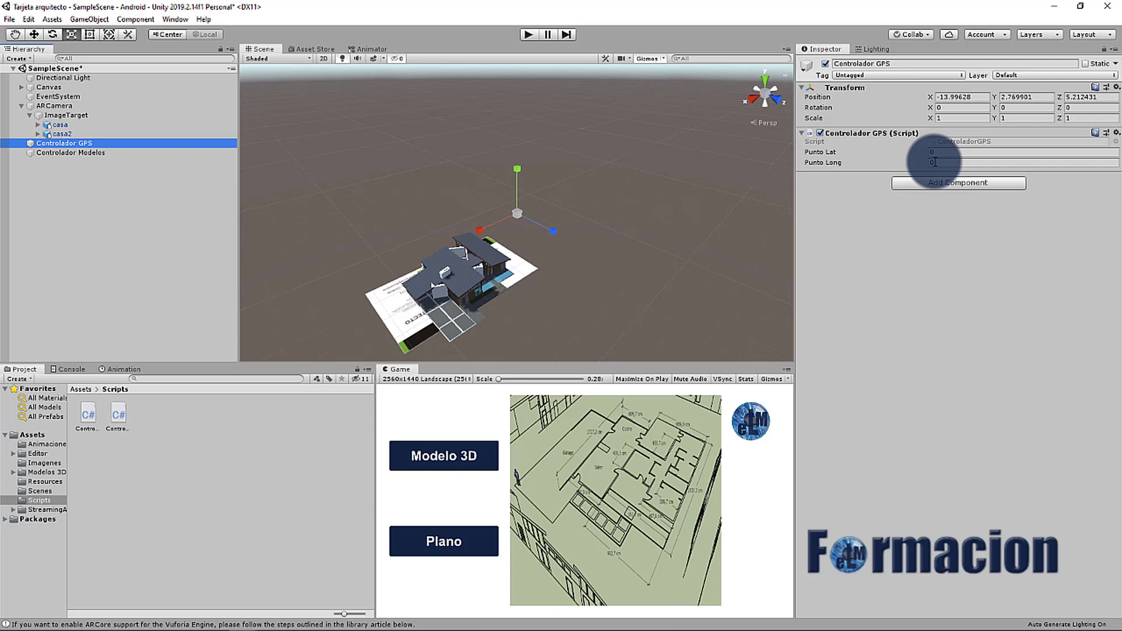
click(526, 34)
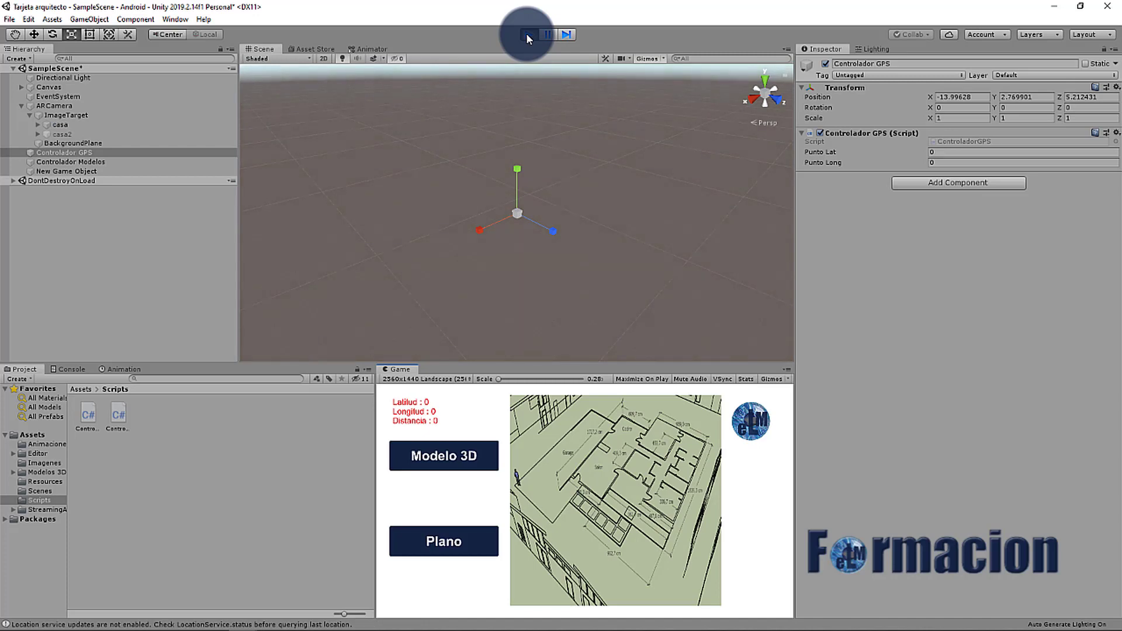
click(470, 460)
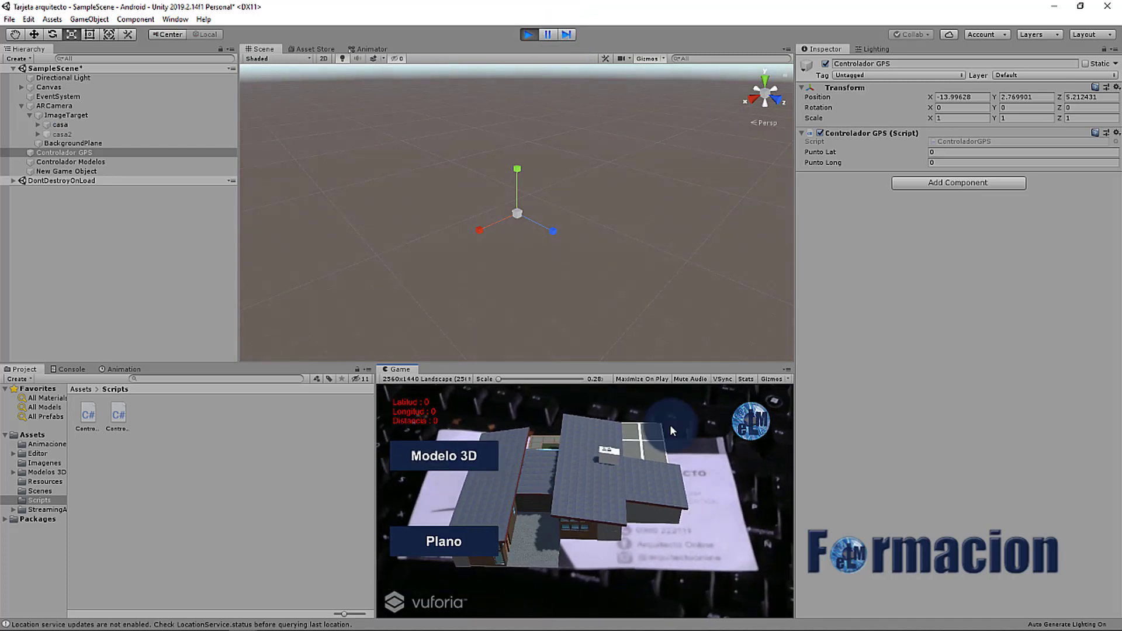
click(978, 153)
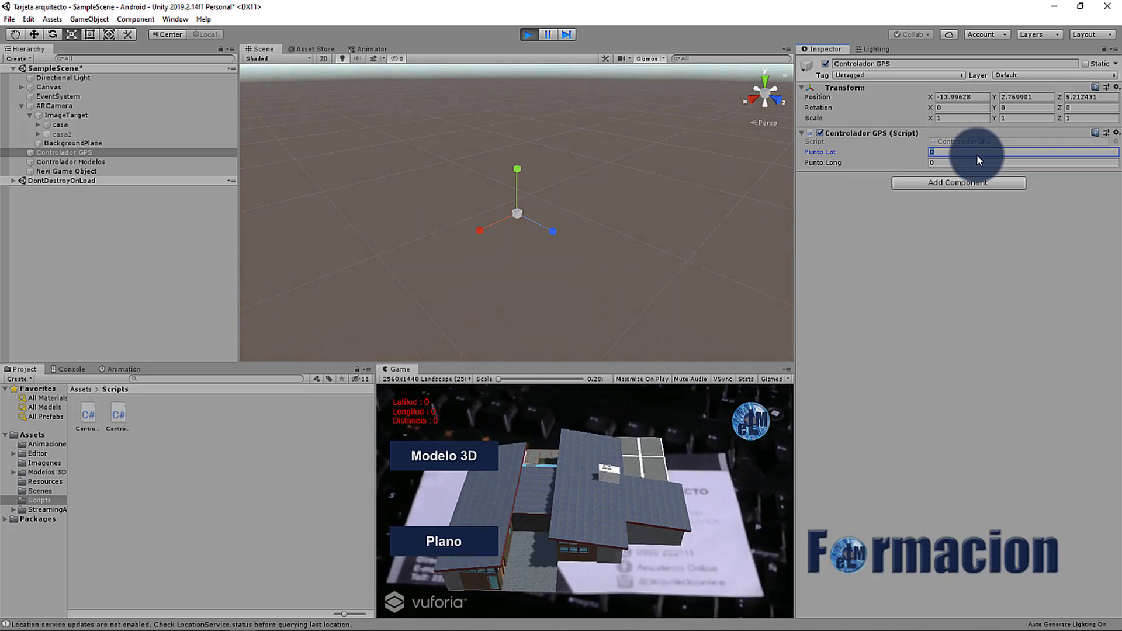
text(1)
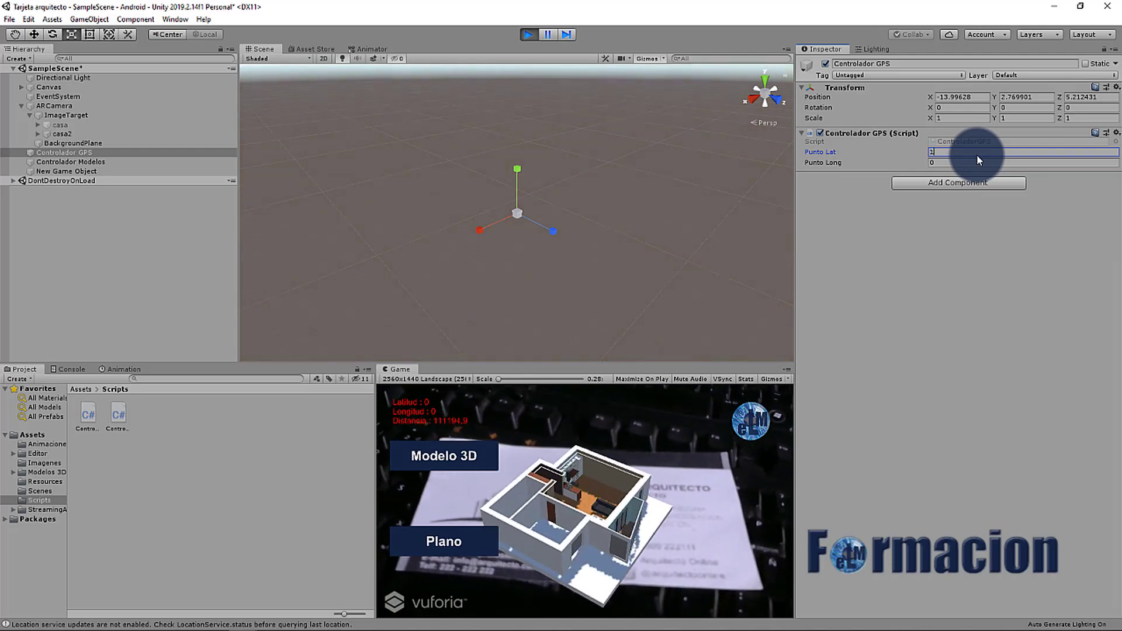
key(BackSpace)
text(0)
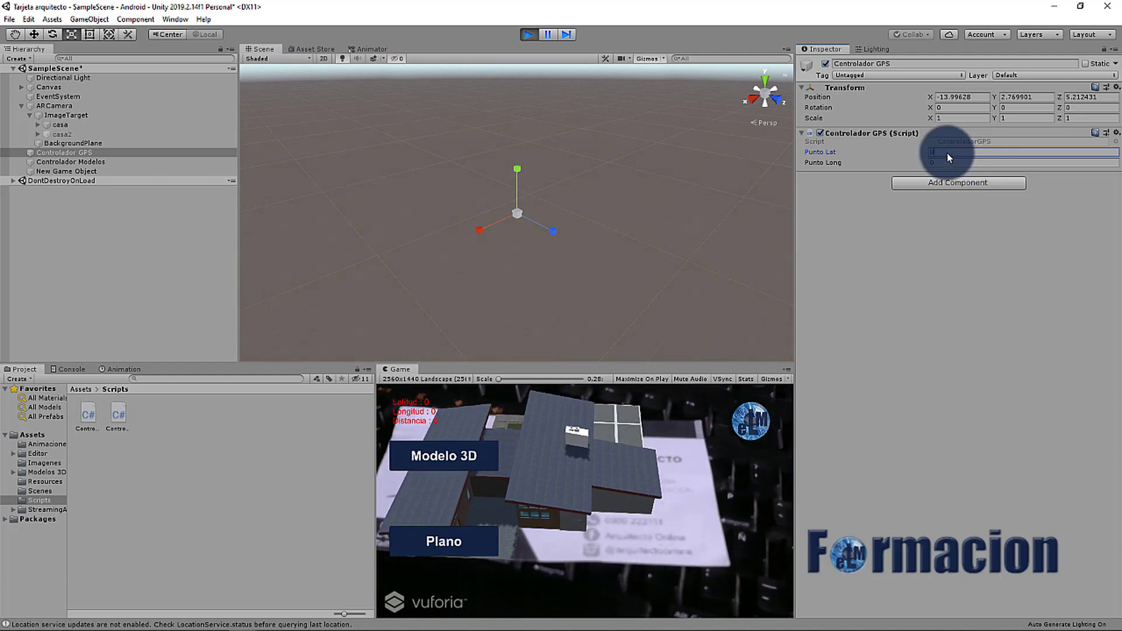
click(529, 34)
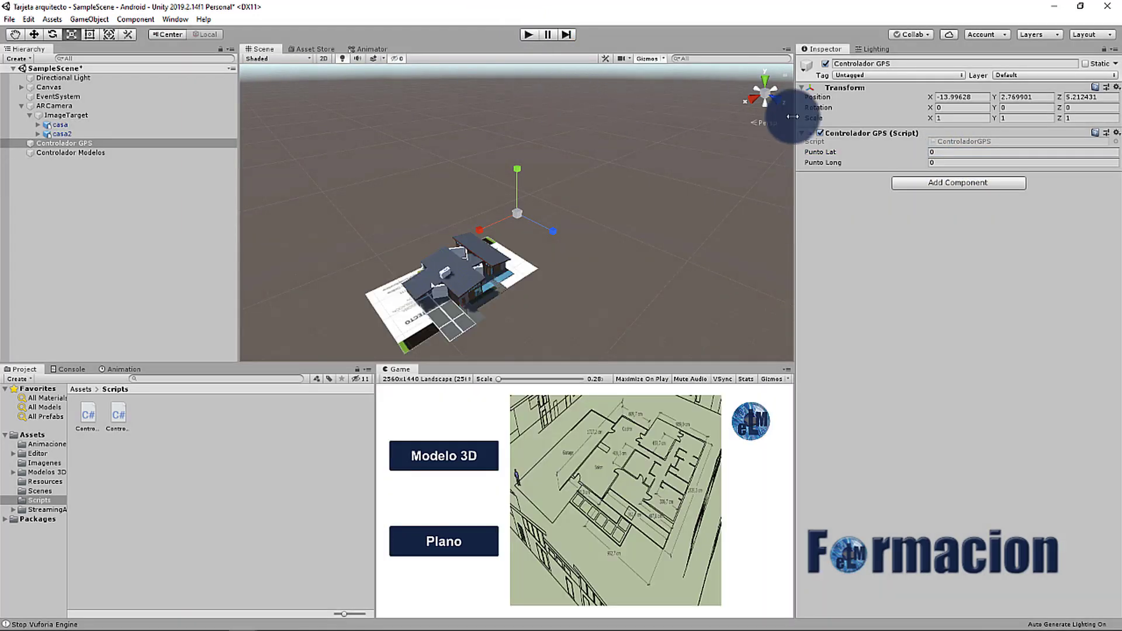
click(974, 152)
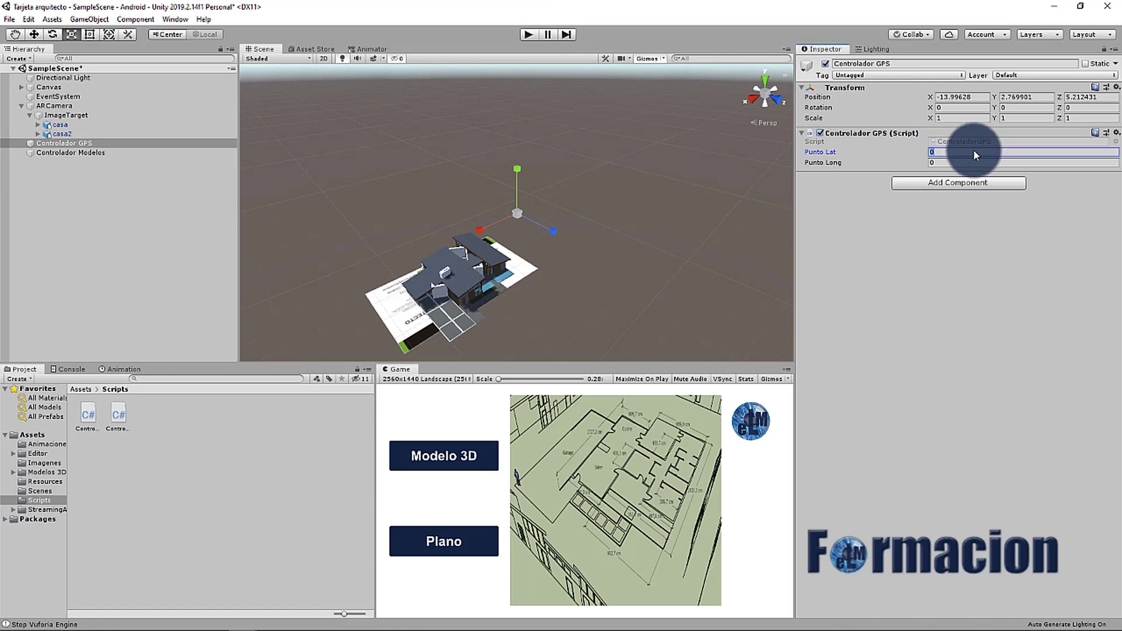
Enter 64.56126 for Punto Lat and 24.50814 for Punto Long on Controlador GPS
text(64.56126)
click(956, 163)
text(24.50814)
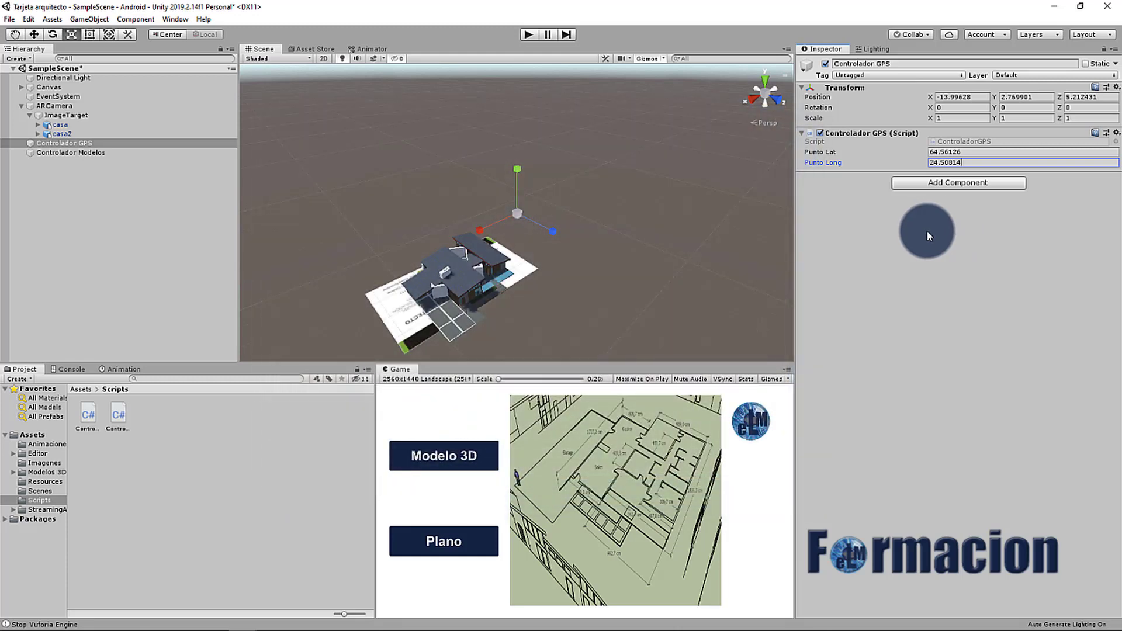
click(929, 236)
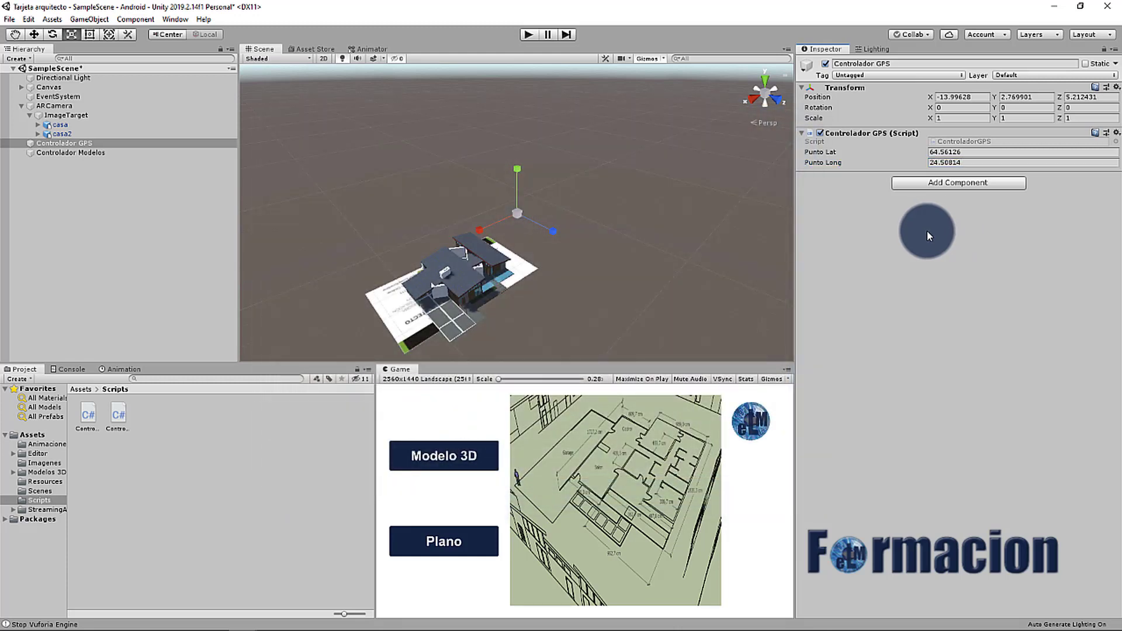
From Build Settings, set the Player version to 2.0 and build the Android APK
click(8, 22)
click(39, 137)
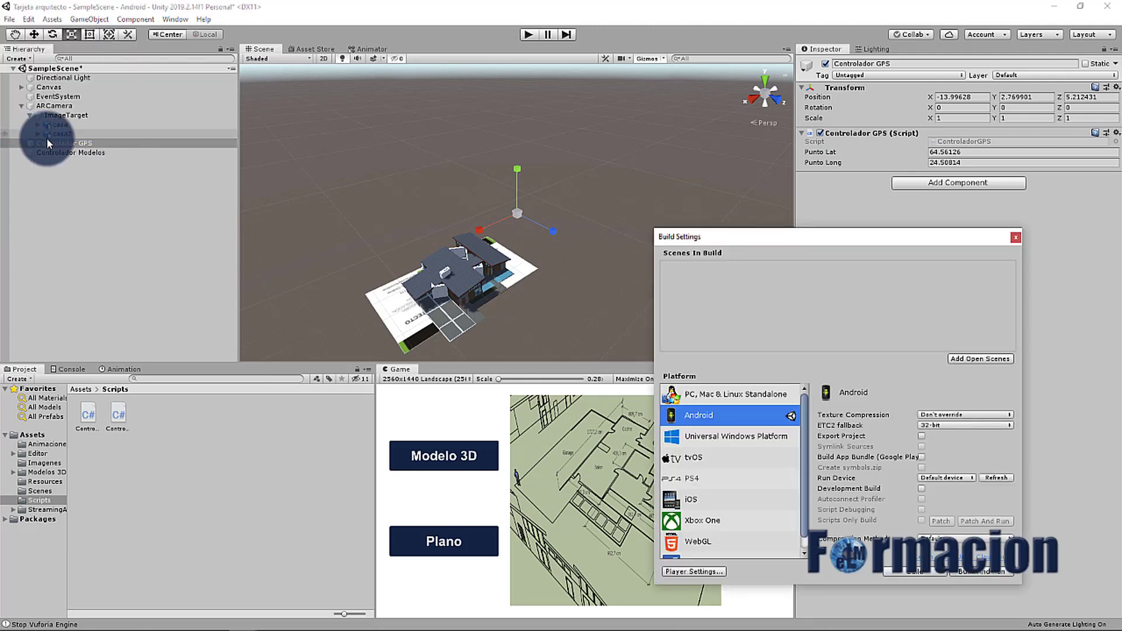
click(695, 571)
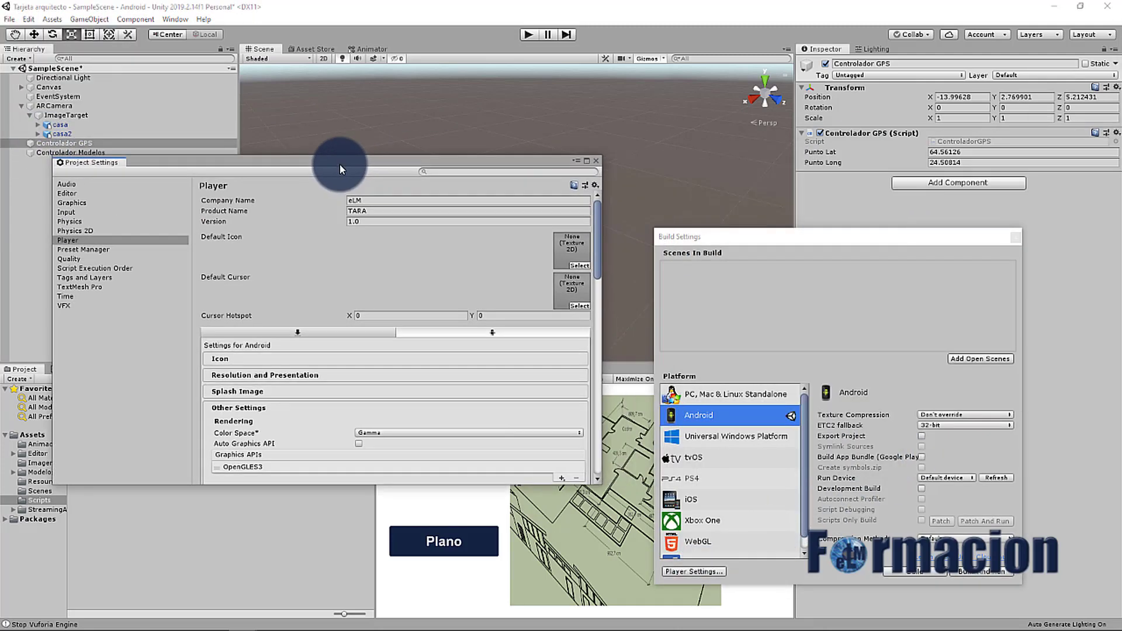
click(360, 223)
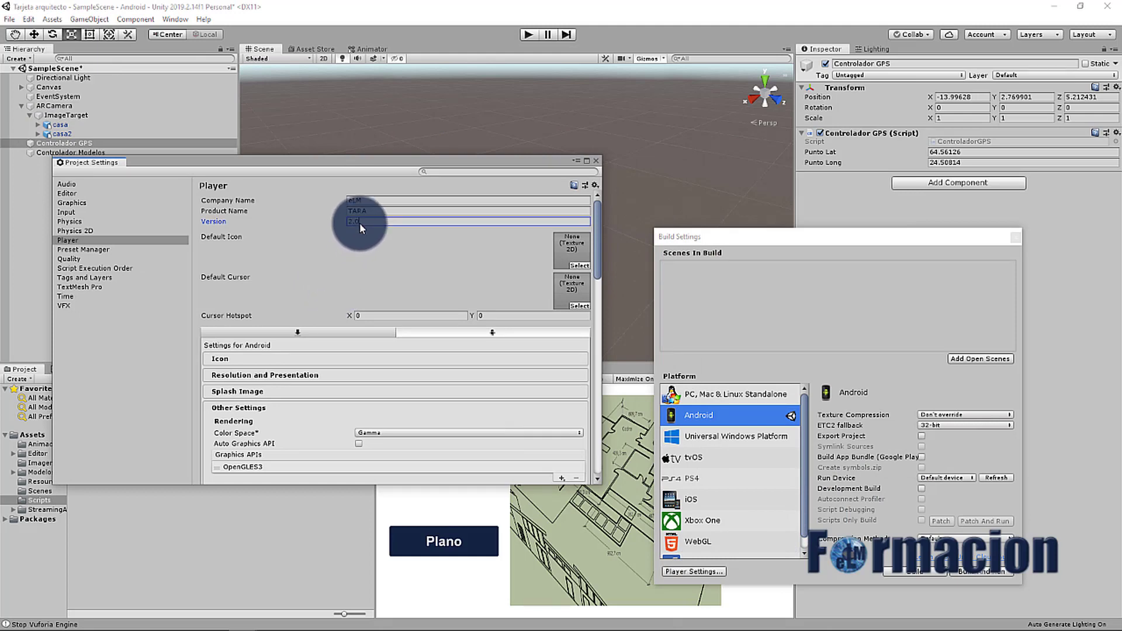
click(595, 163)
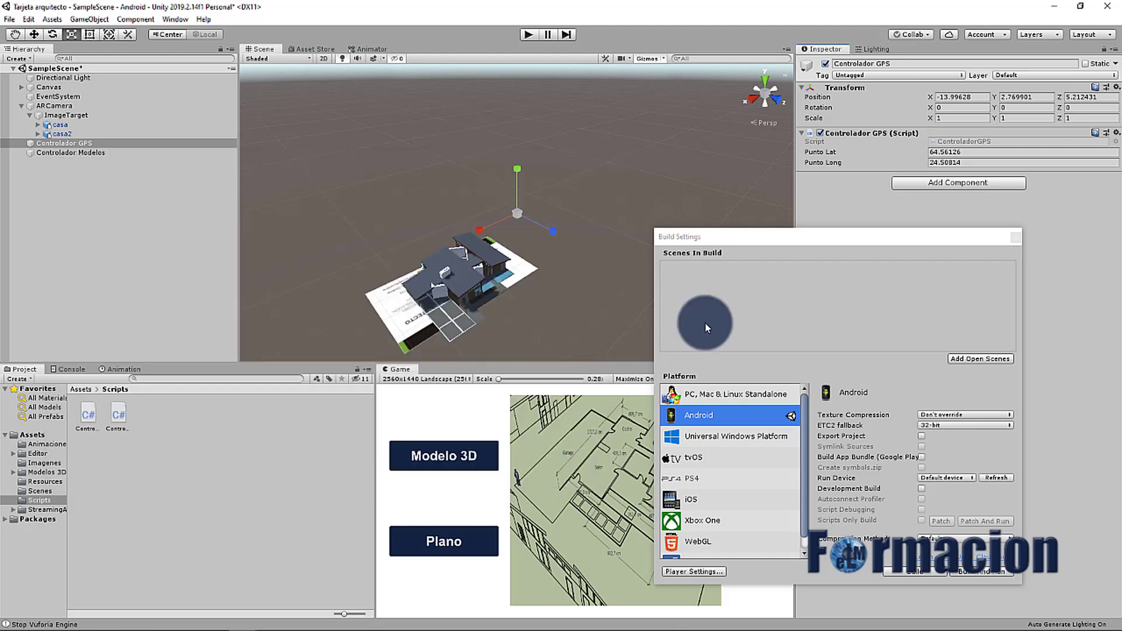
click(898, 572)
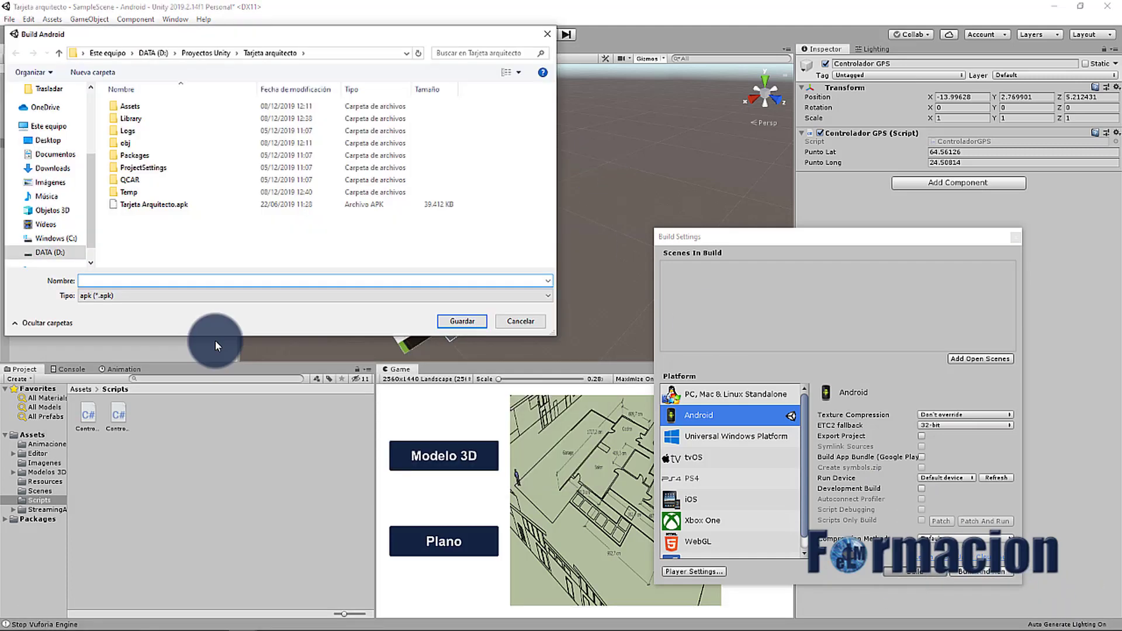
click(589, 321)
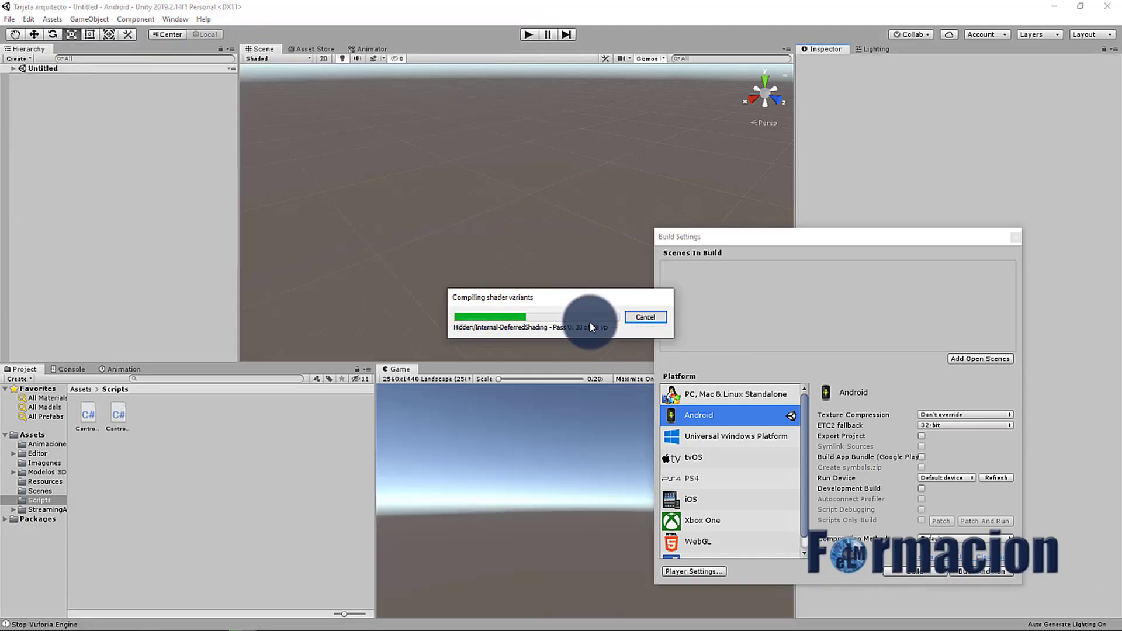